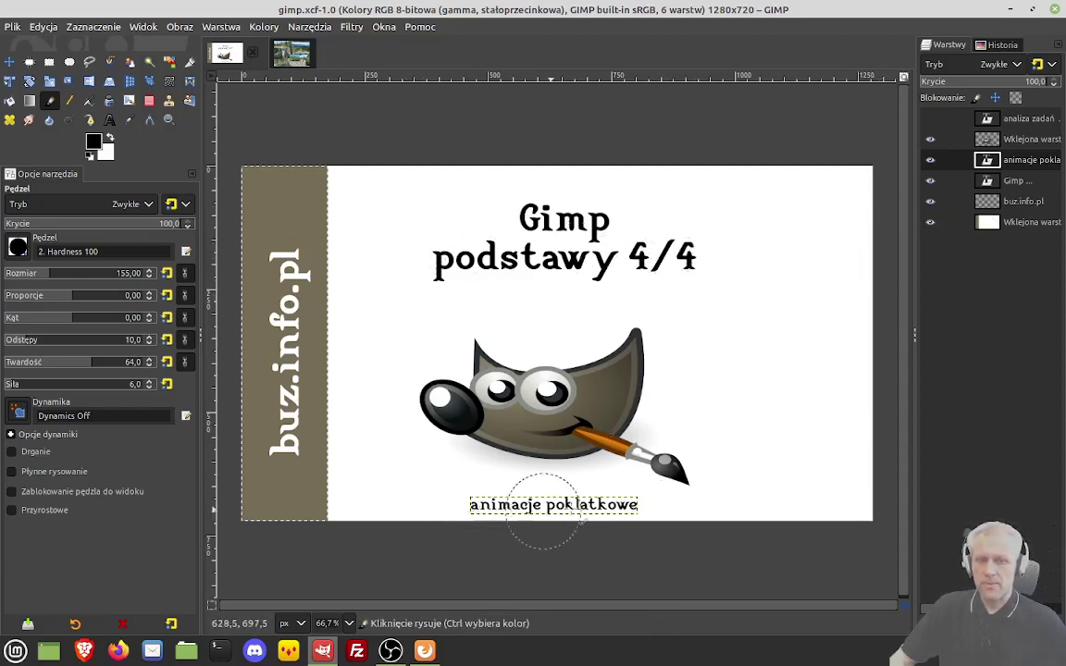
Step: Switch to the Move tool (Przesunięcie)
left_click(9, 61)
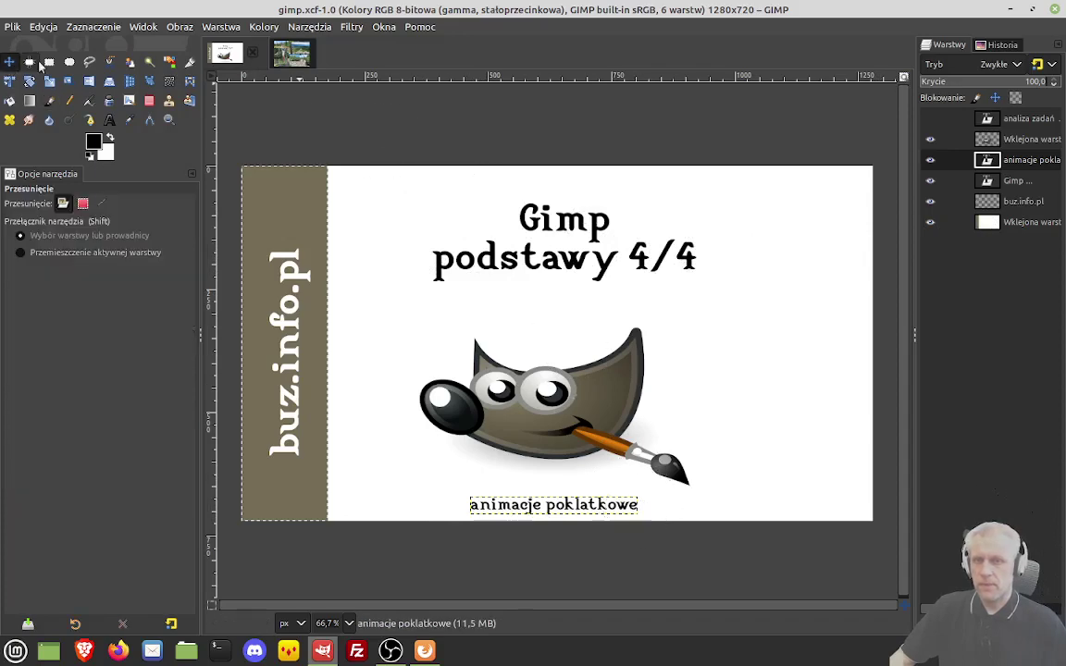
Step: In pocztowka2.xcf, hide the mountain, dwarf-pine and meadow layers and centre the signpost photo
left_click(293, 55)
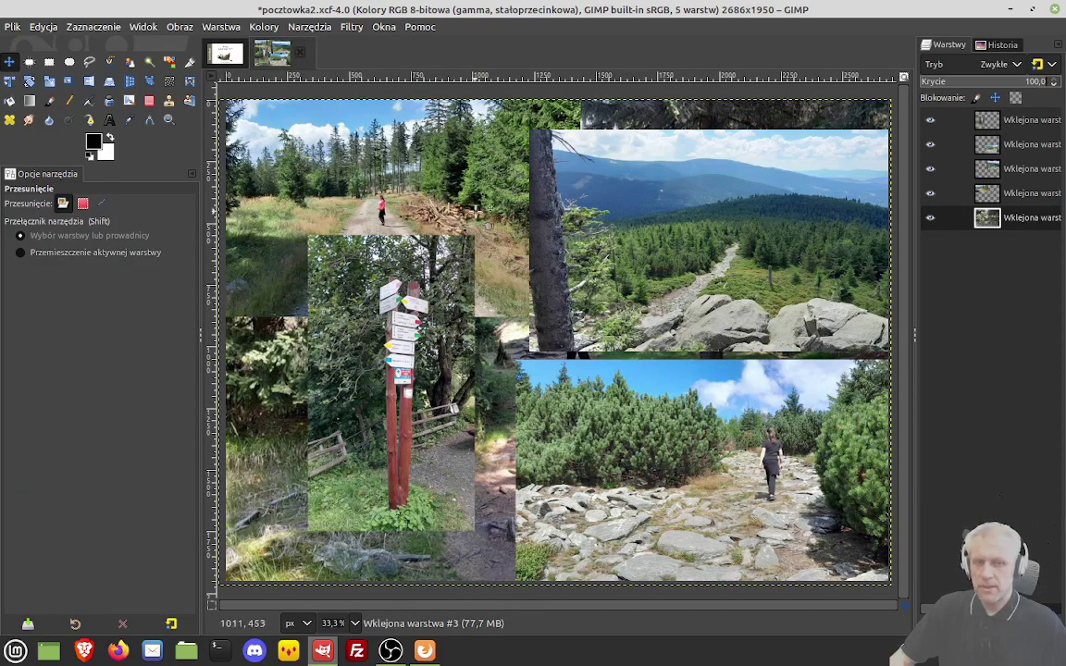
left_click(930, 150)
left_click(930, 168)
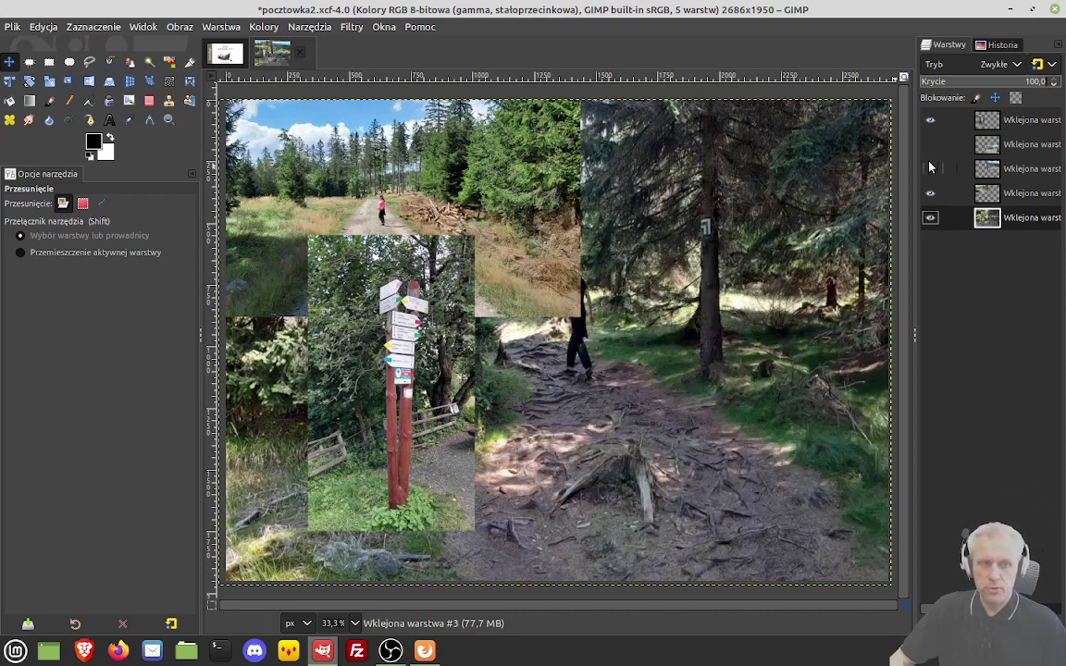
left_click(930, 193)
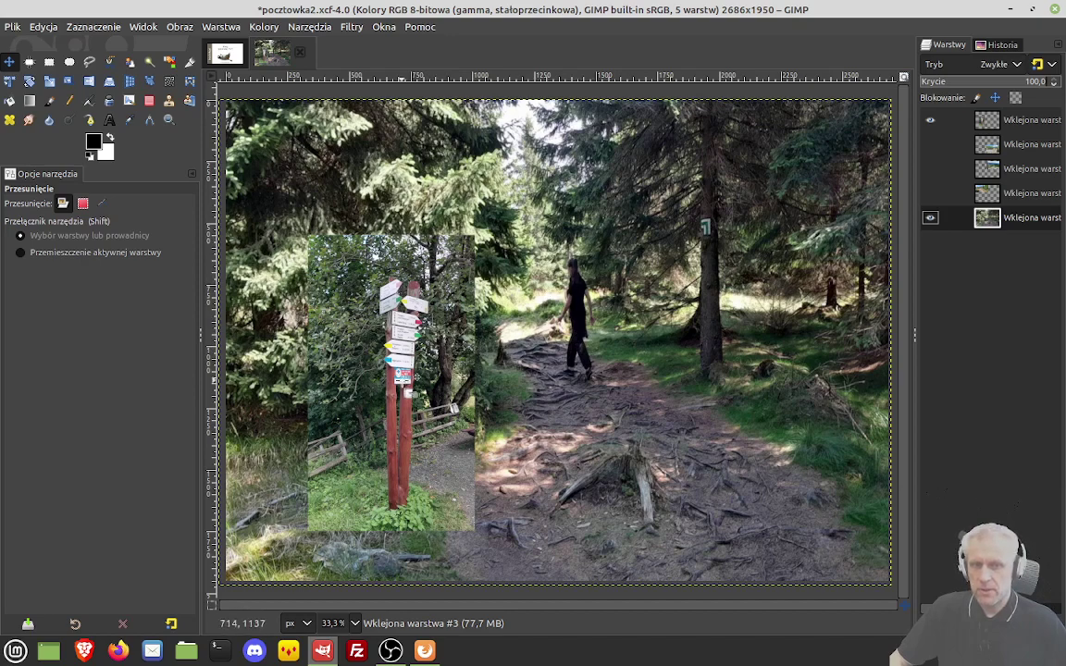
mouse_move(402, 381)
left_mouse_down()
mouse_move(608, 255)
mouse_move(582, 287)
left_mouse_up()
left_click(655, 177)
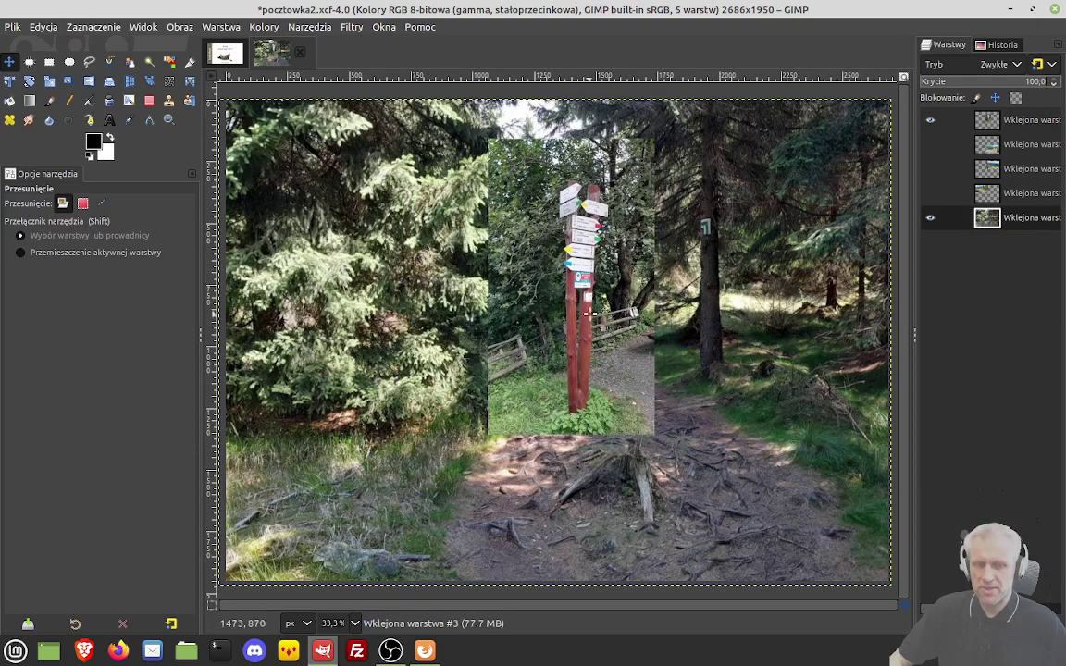
Step: Add a white, fully opaque layer mask to the signpost layer and display that mask
left_click(981, 120)
right_click(986, 121)
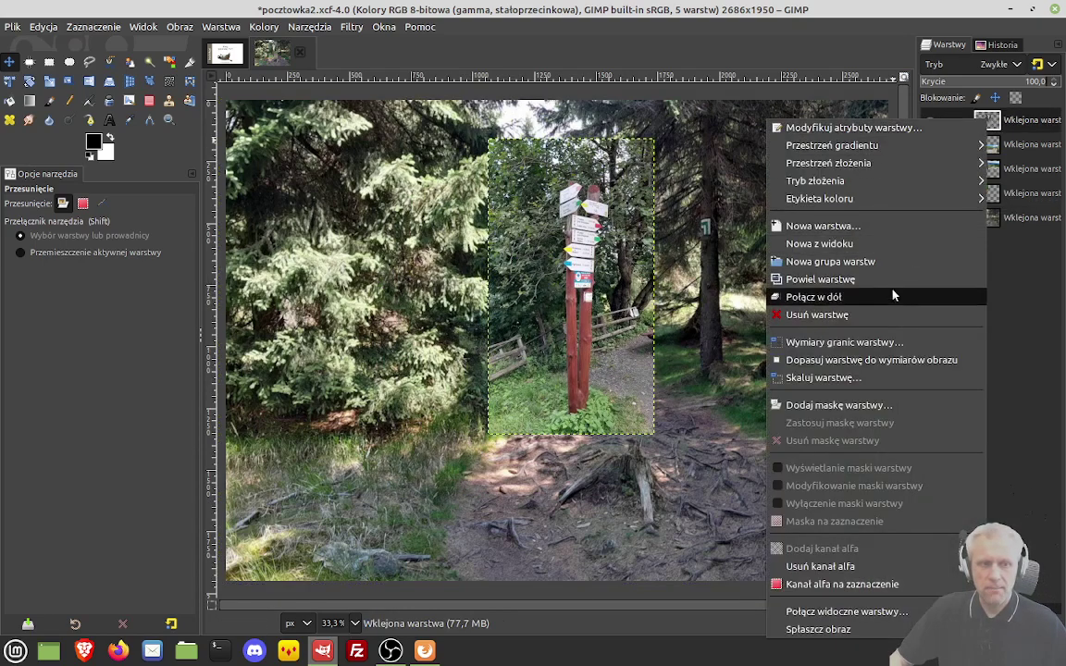
left_click(868, 405)
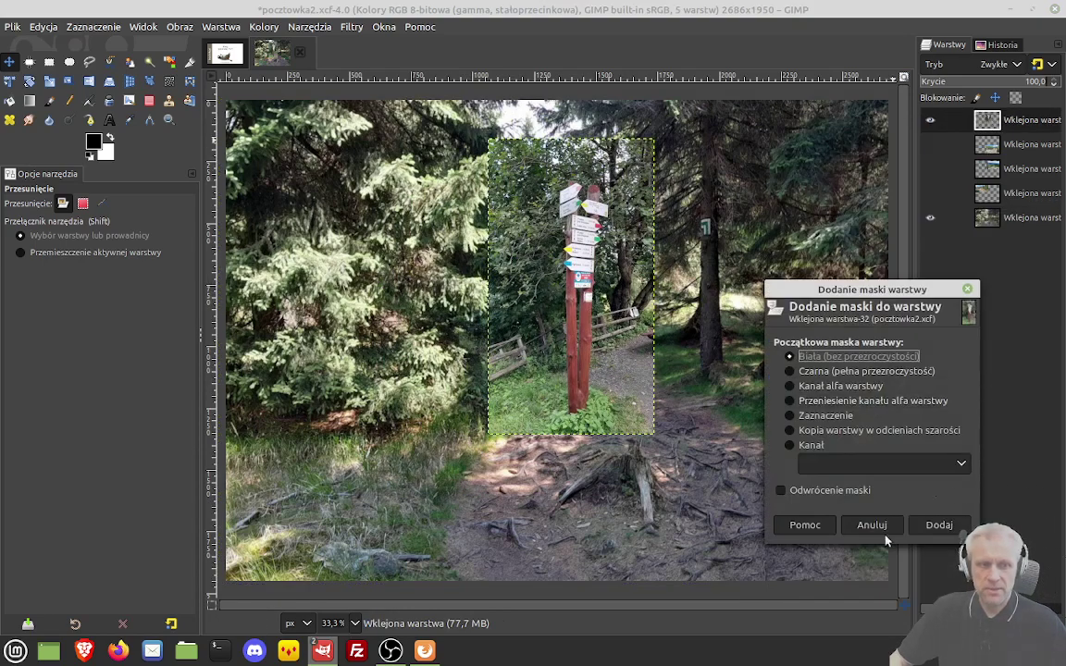
left_click(937, 525)
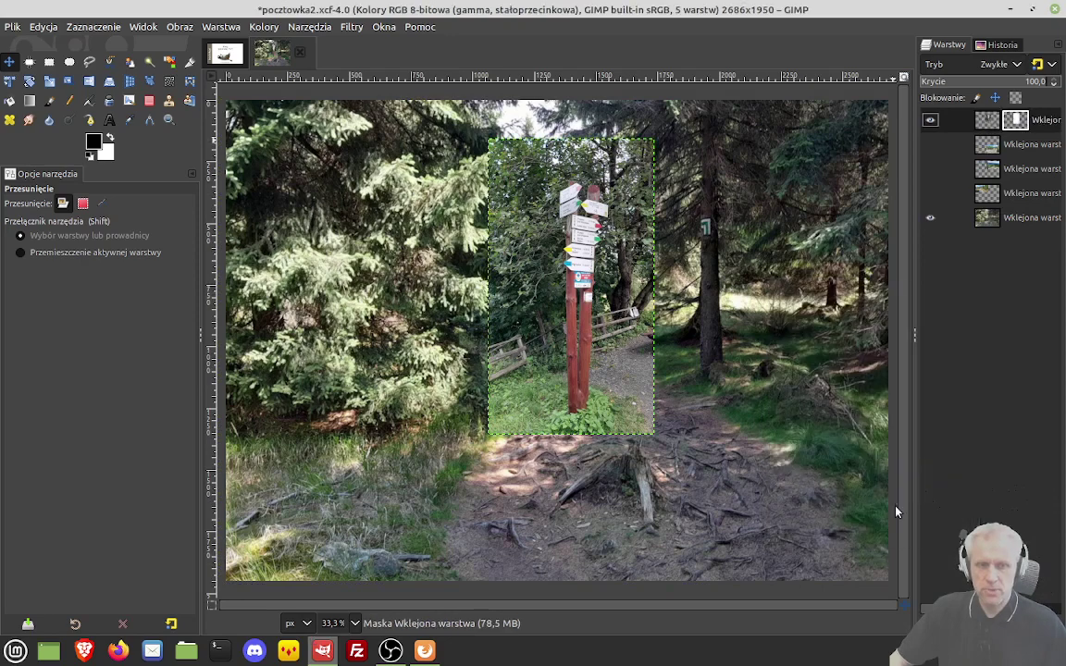
right_click(935, 120)
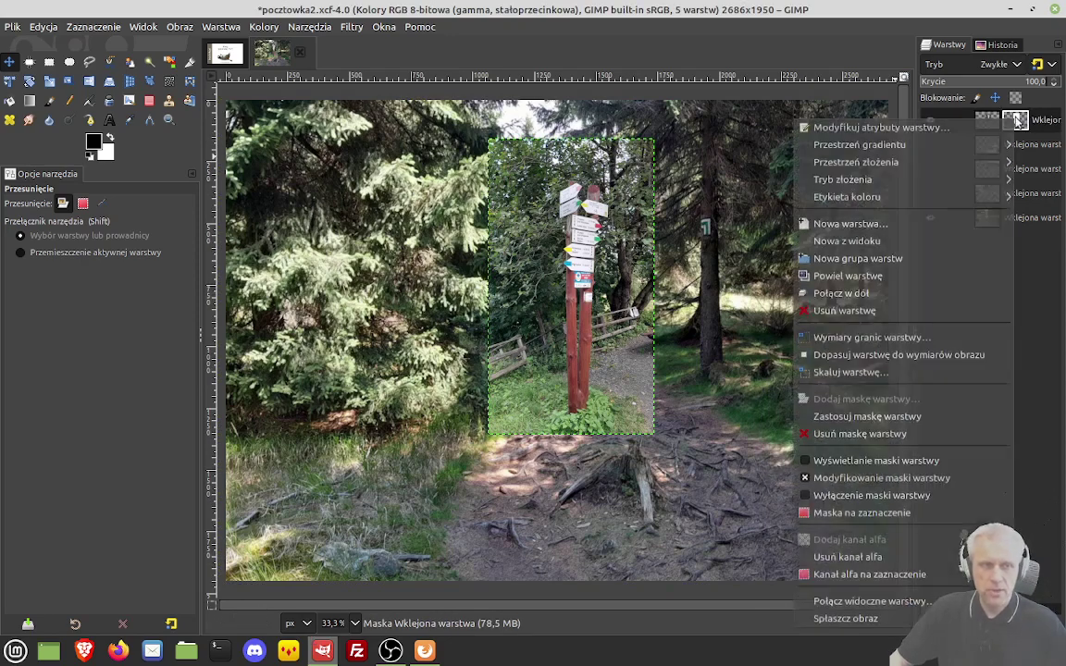
left_click(892, 467)
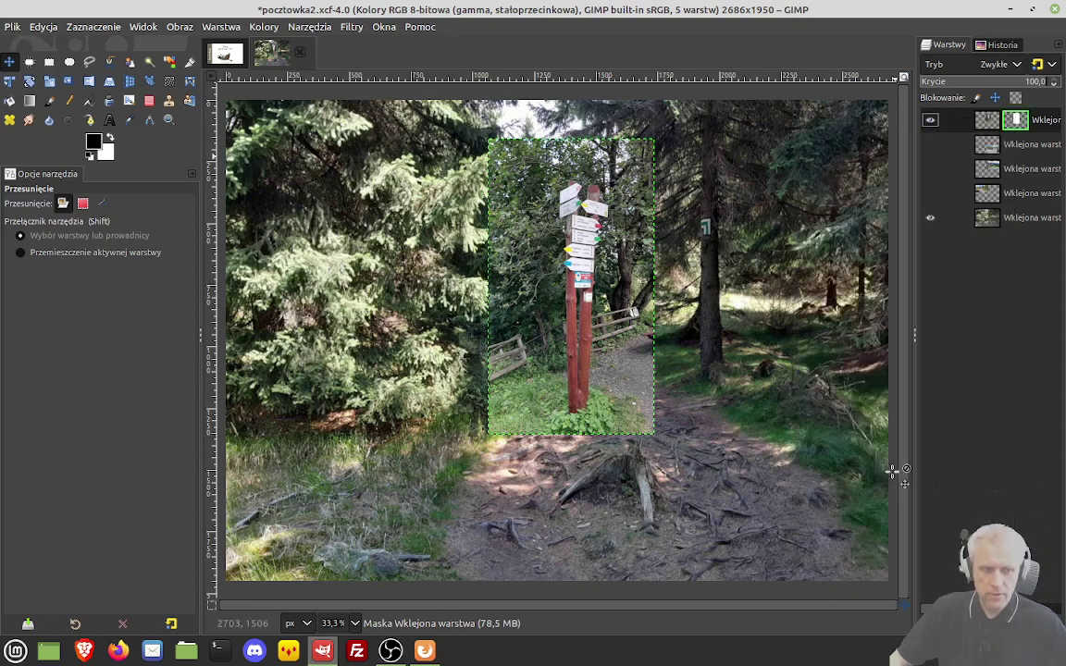
Step: Preview a black-centred radial gradient from the mask's centre to the top, then cancel it
left_click(30, 102)
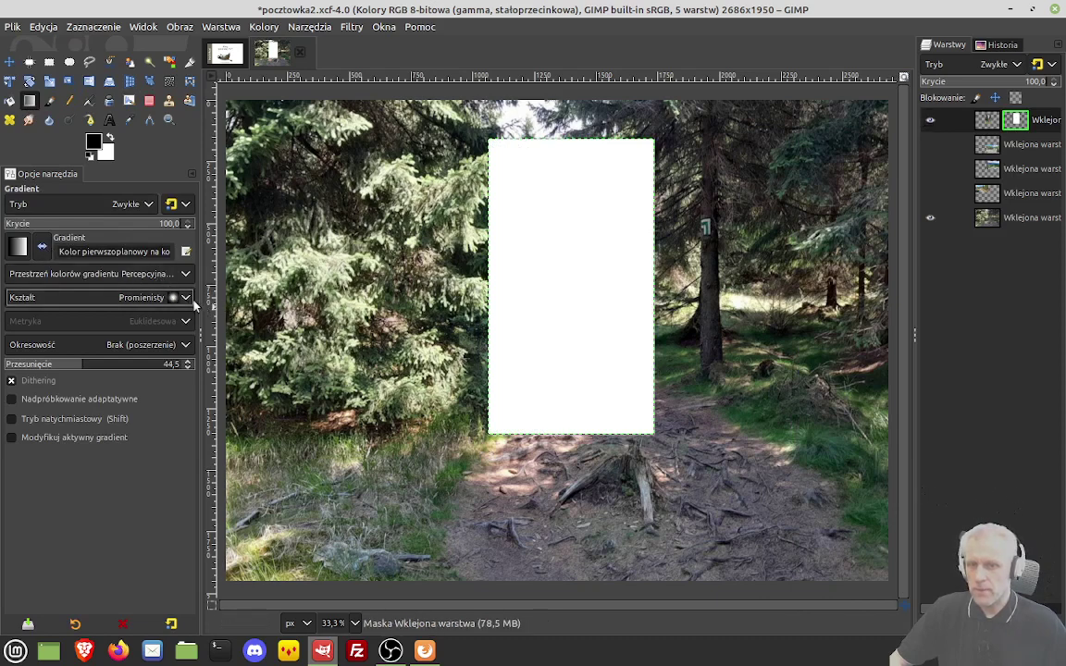
left_click(191, 301)
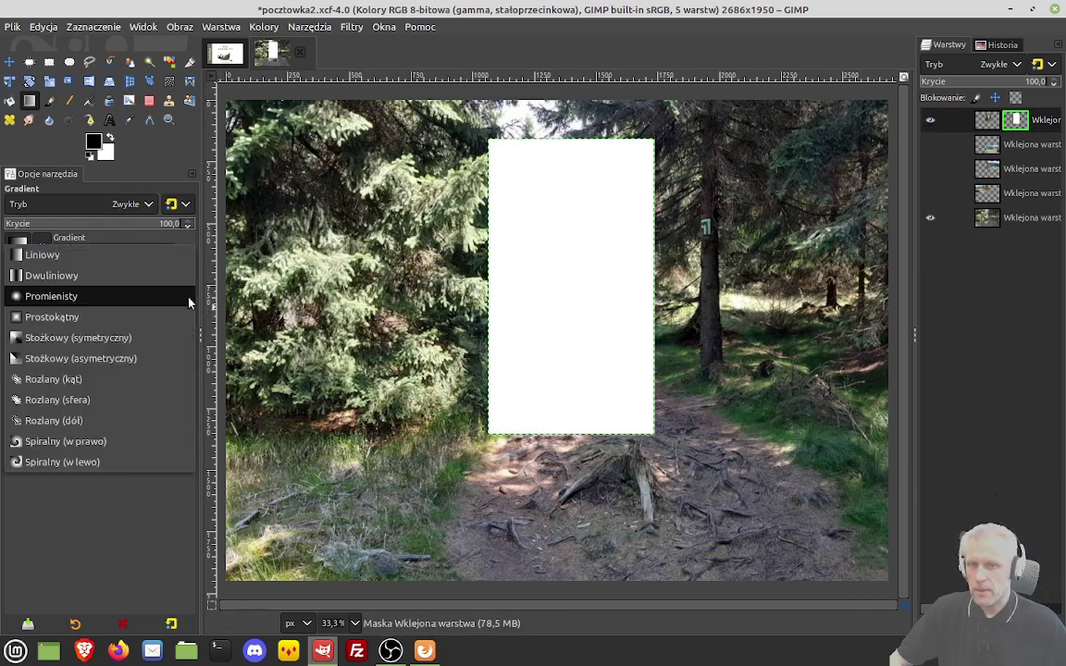
left_click(97, 296)
left_click(573, 278)
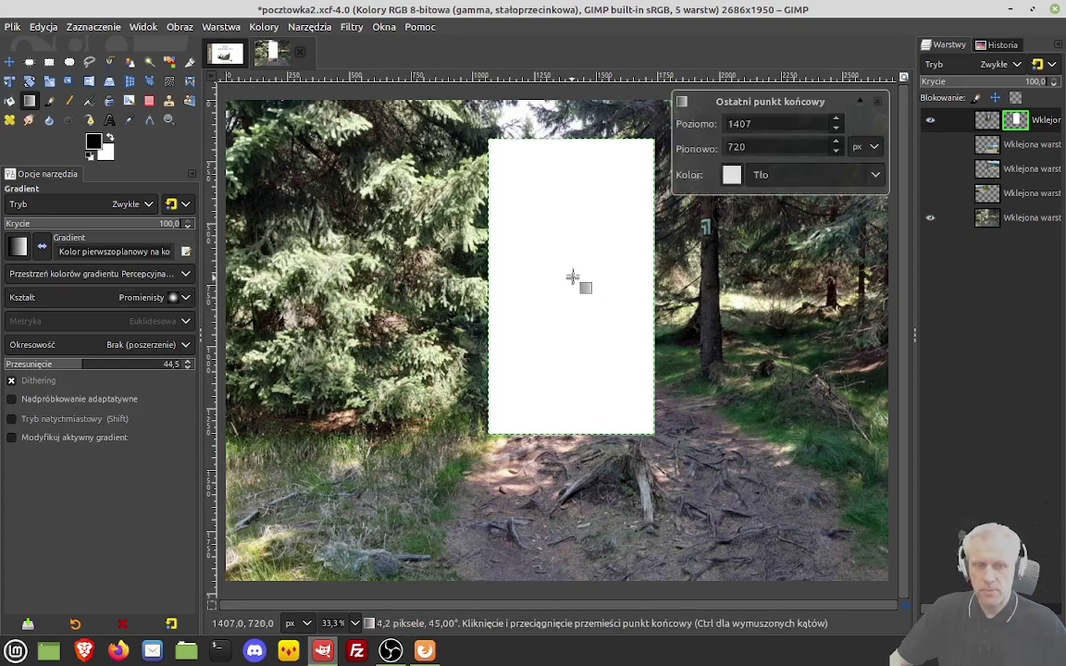
left_click_drag(573, 277, 570, 143)
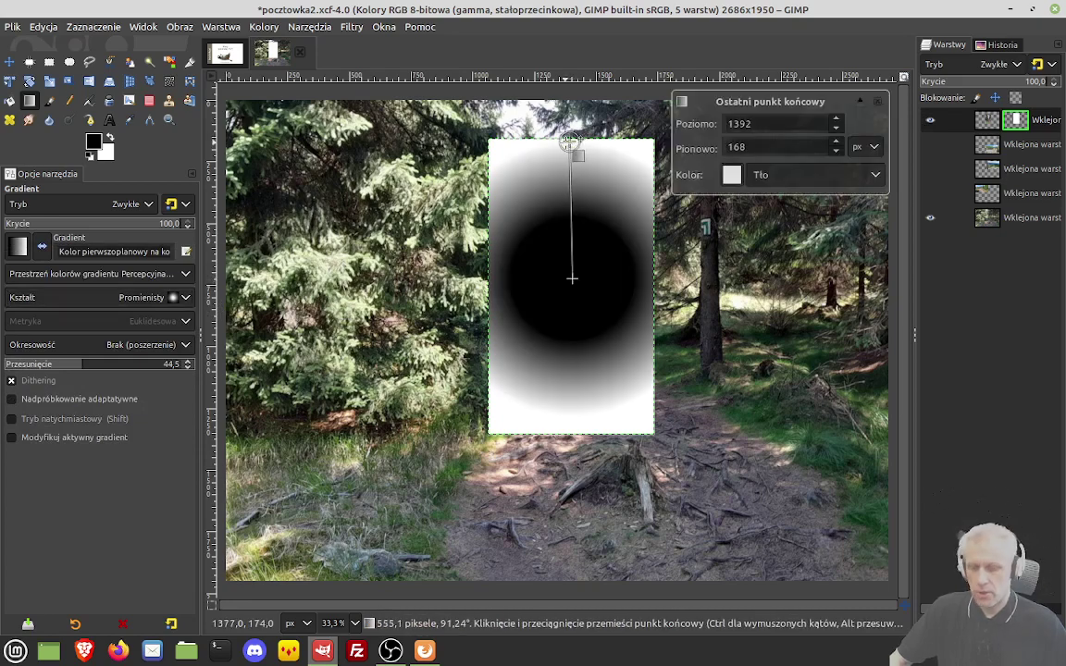
key("Escape")
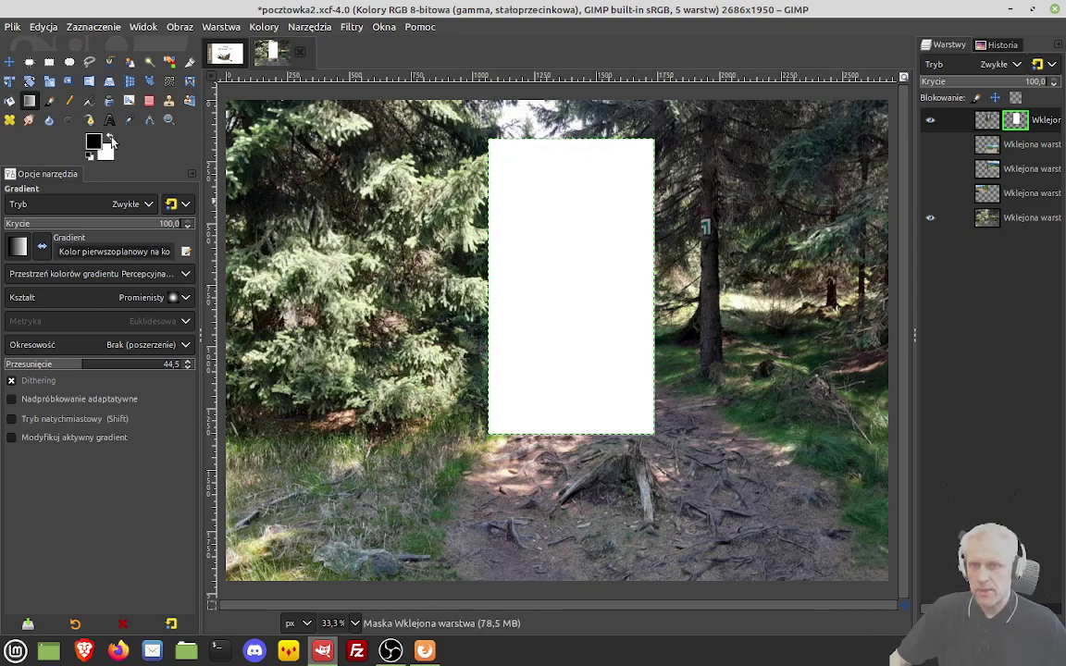
Step: Swap colours, preview a white-centred radial gradient, turn off mask display and discard the gradient
left_click(109, 137)
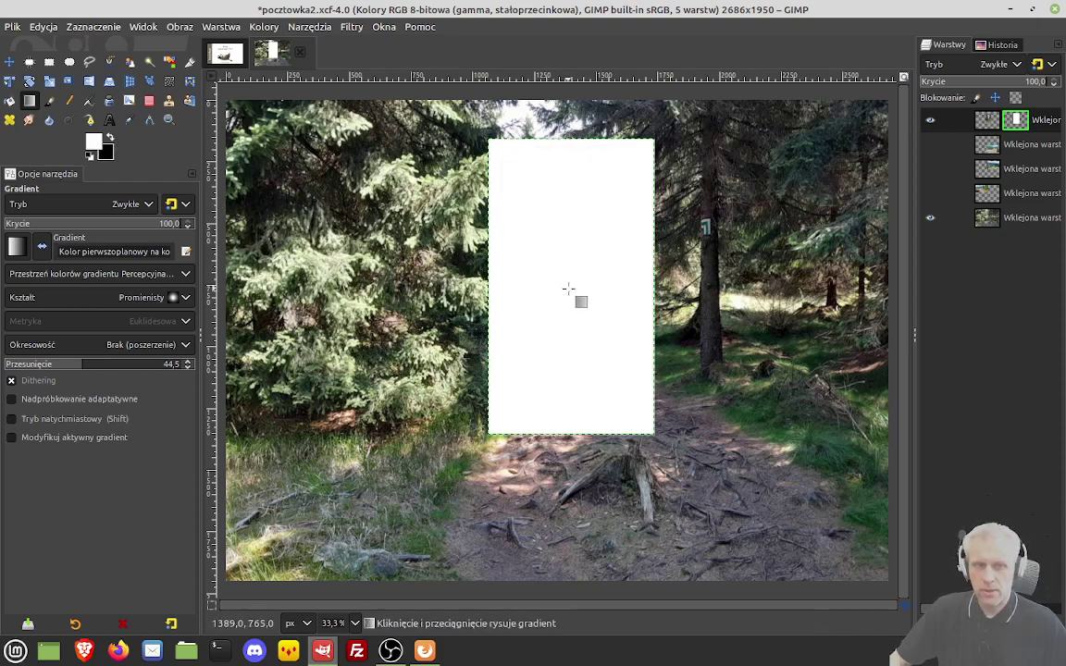
left_click_drag(568, 289, 569, 122)
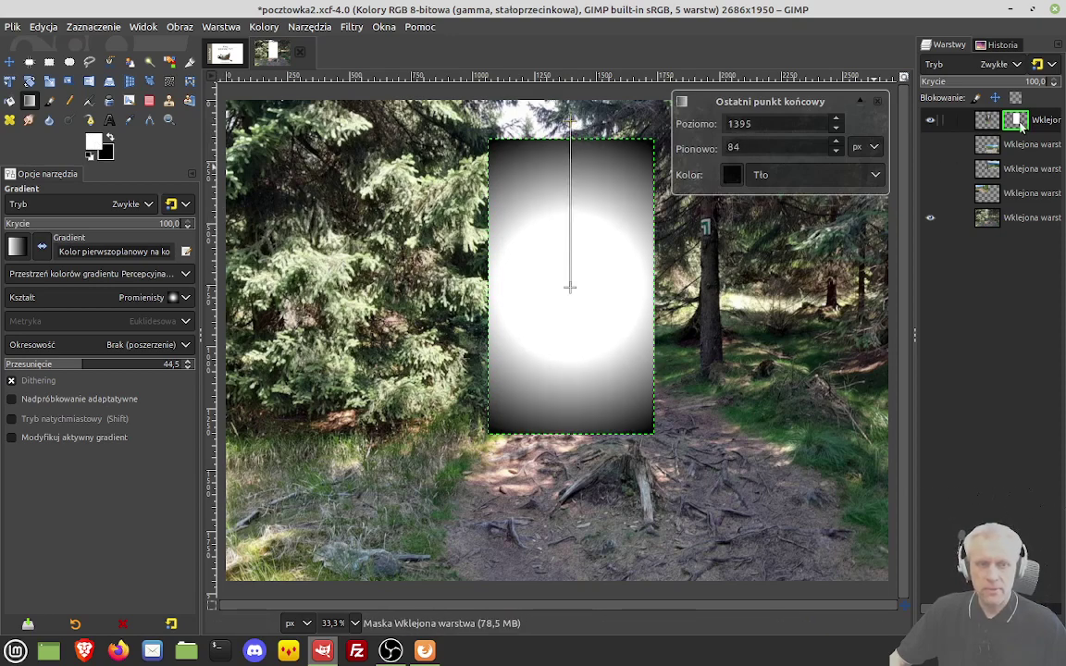
right_click(1020, 129)
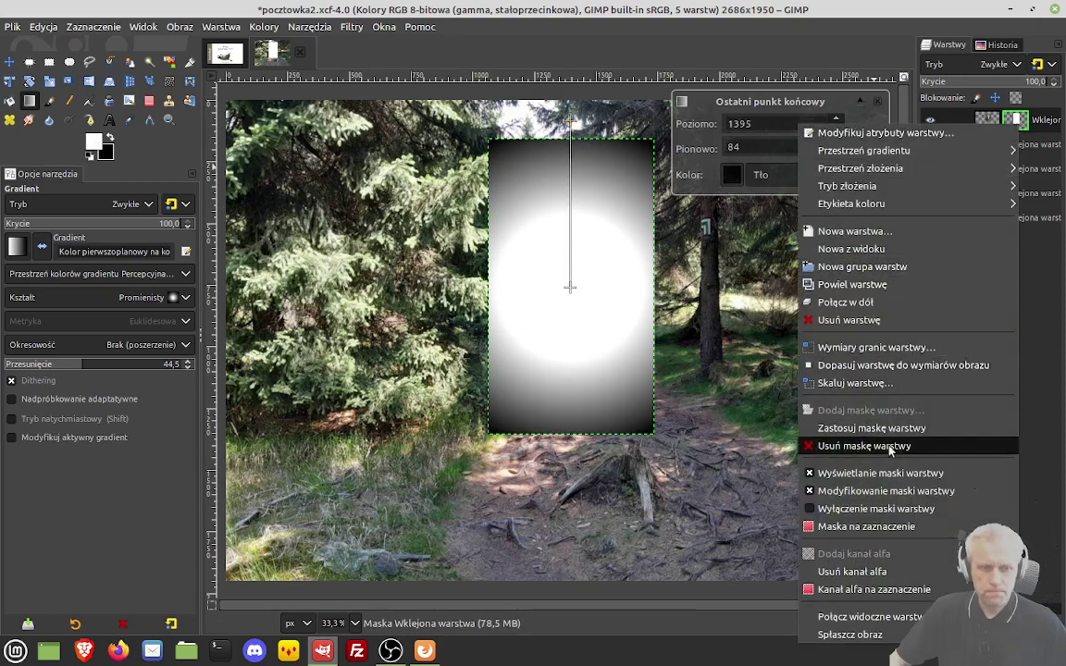
left_click(885, 473)
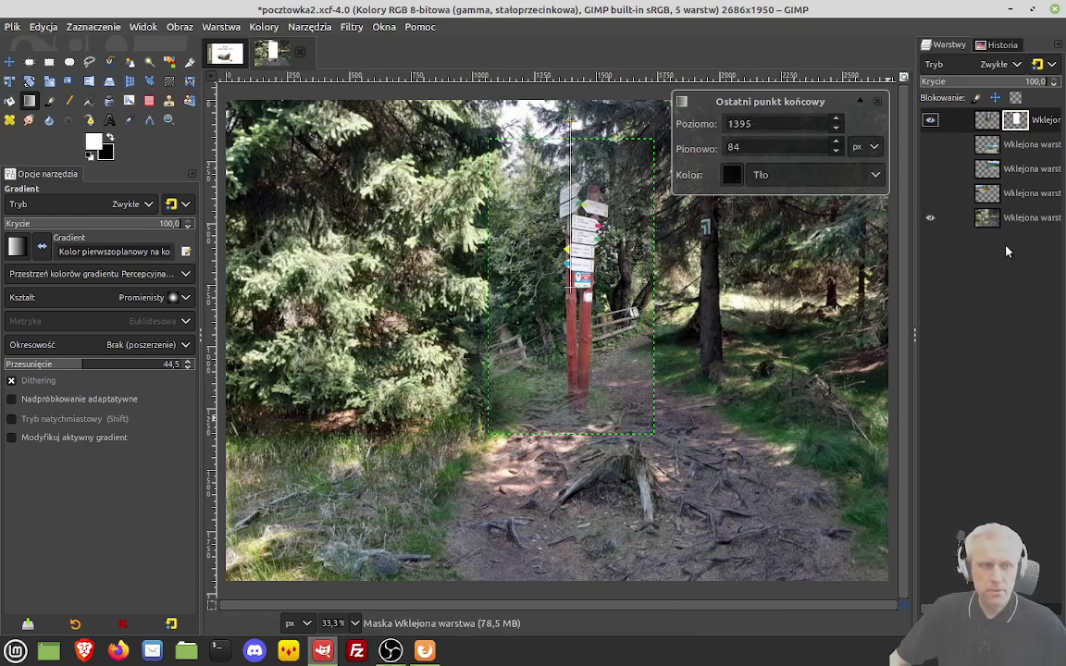
left_click(1013, 220)
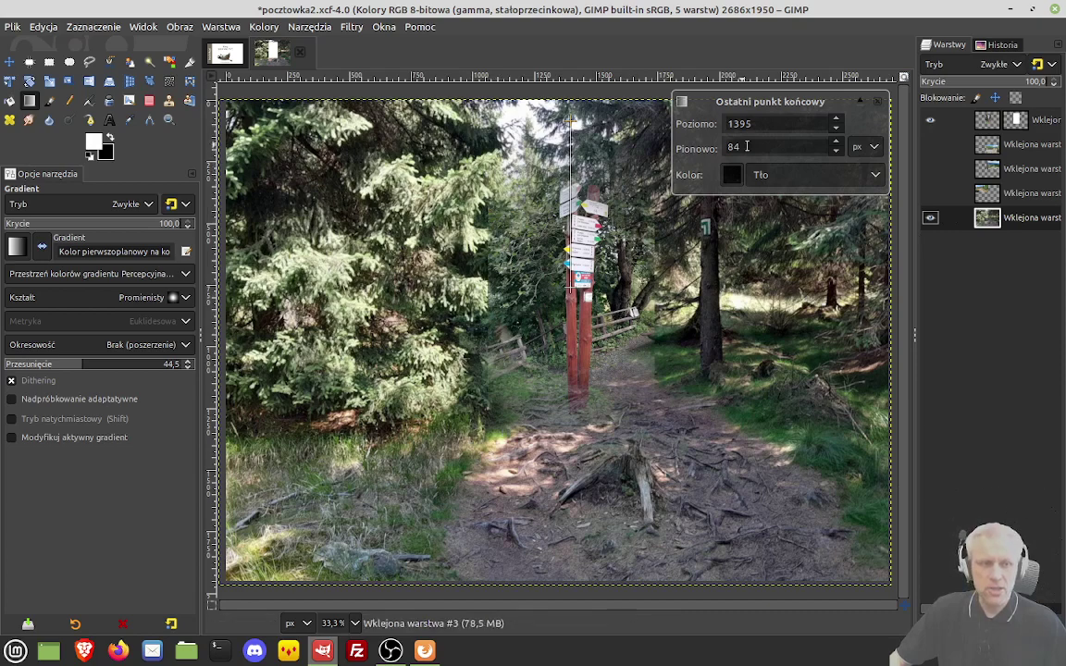
key("Return")
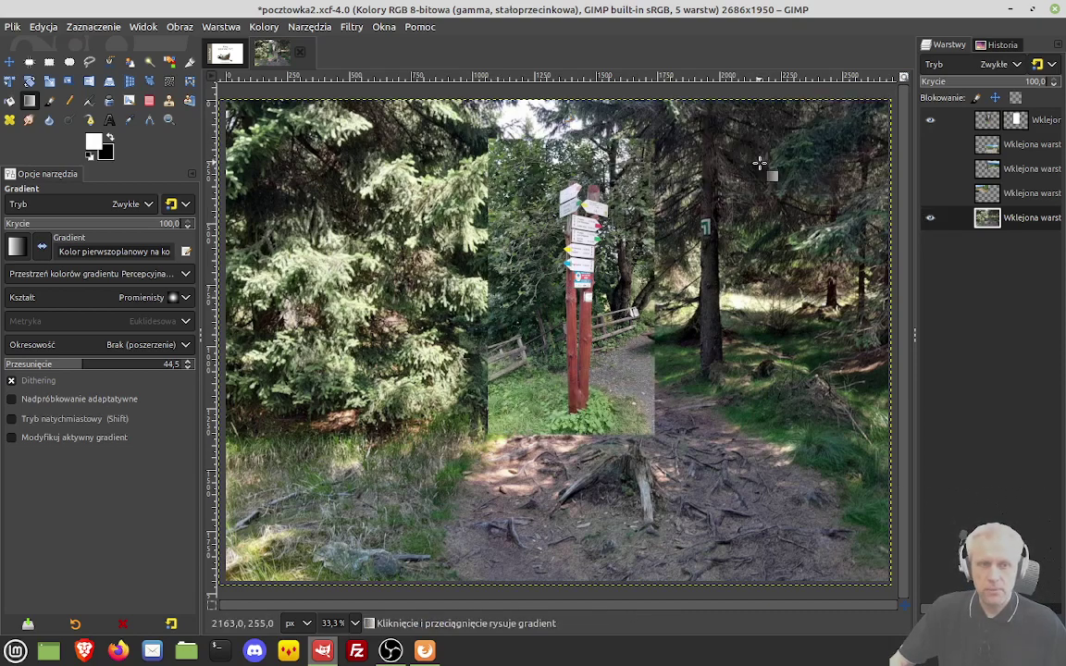
Step: Display the signpost layer's plain white mask on the canvas, leaving Layer Attributes unchanged
left_click(1015, 119)
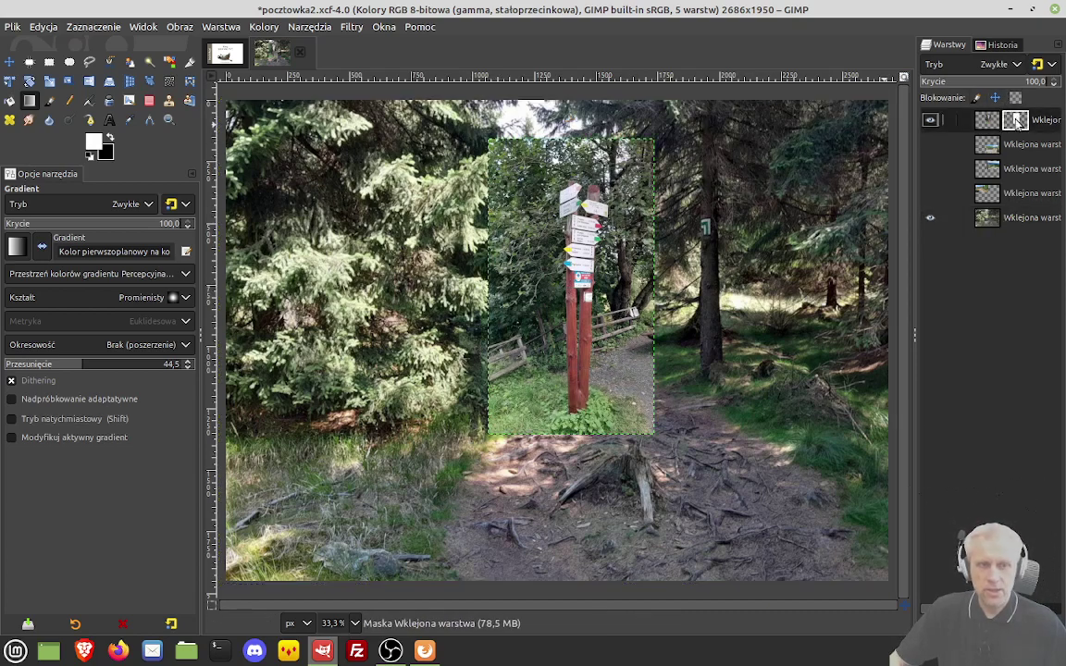
right_click(1016, 121)
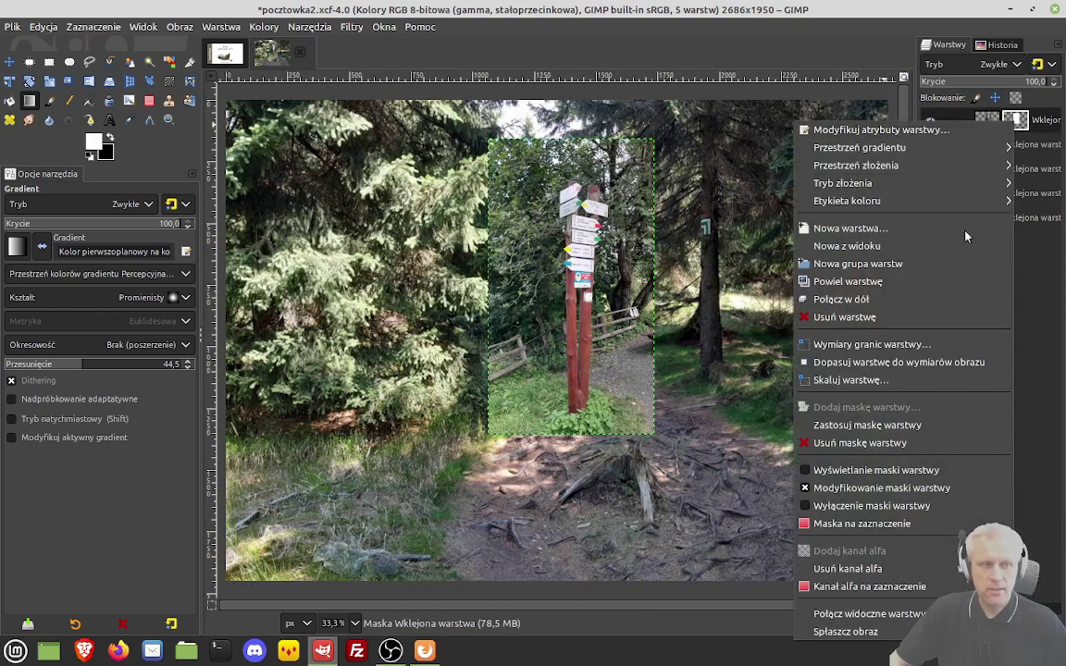
left_click(893, 443)
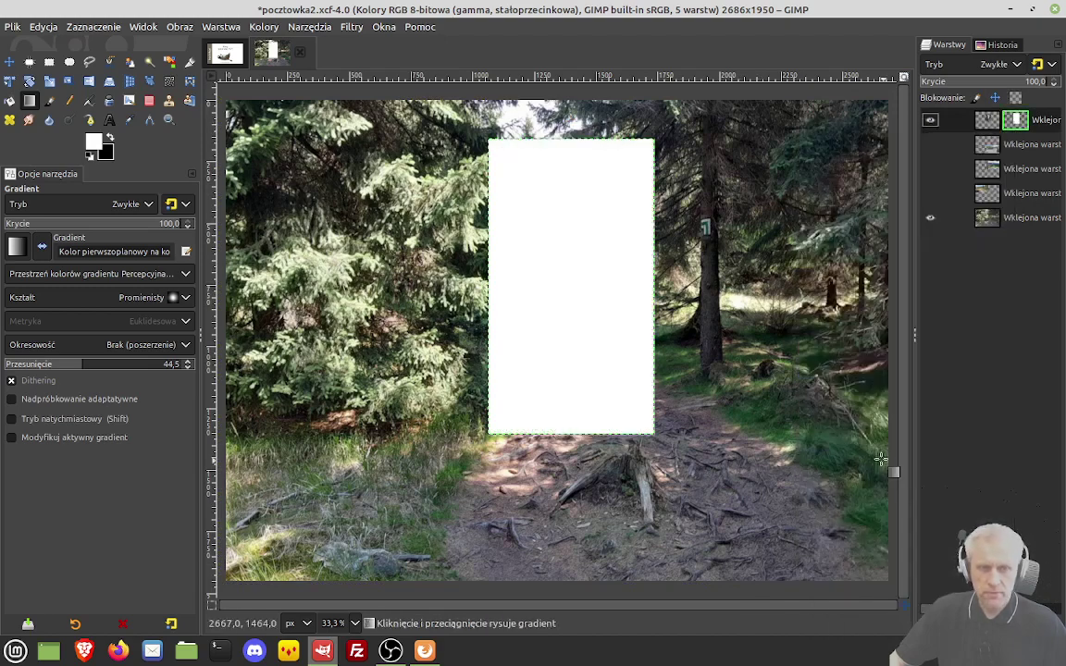
double_click(1015, 121)
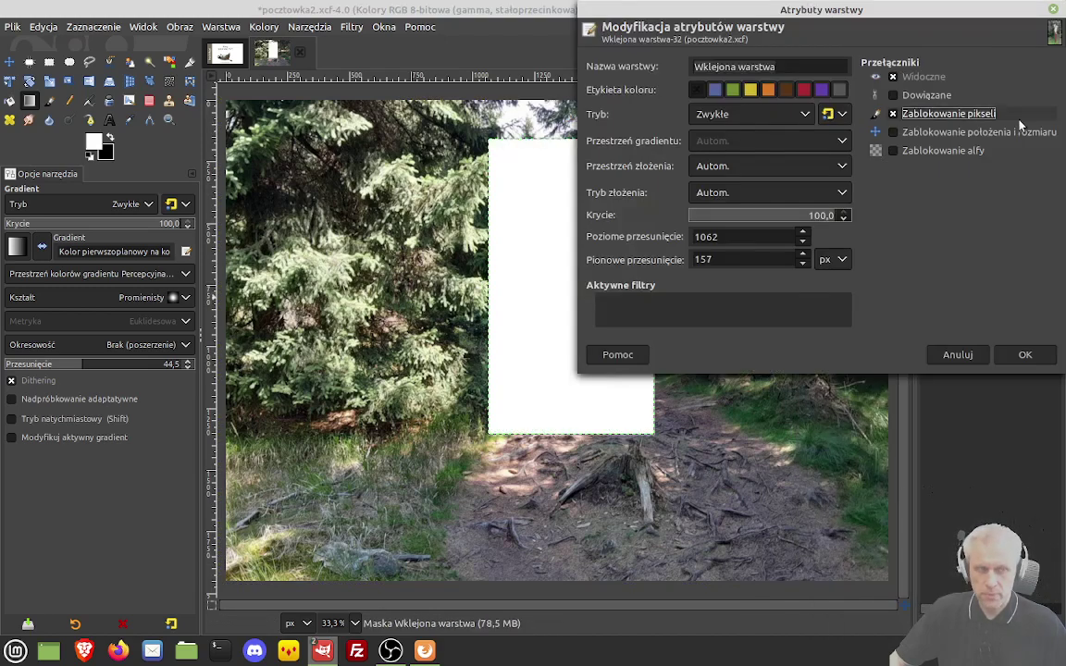
left_click(958, 355)
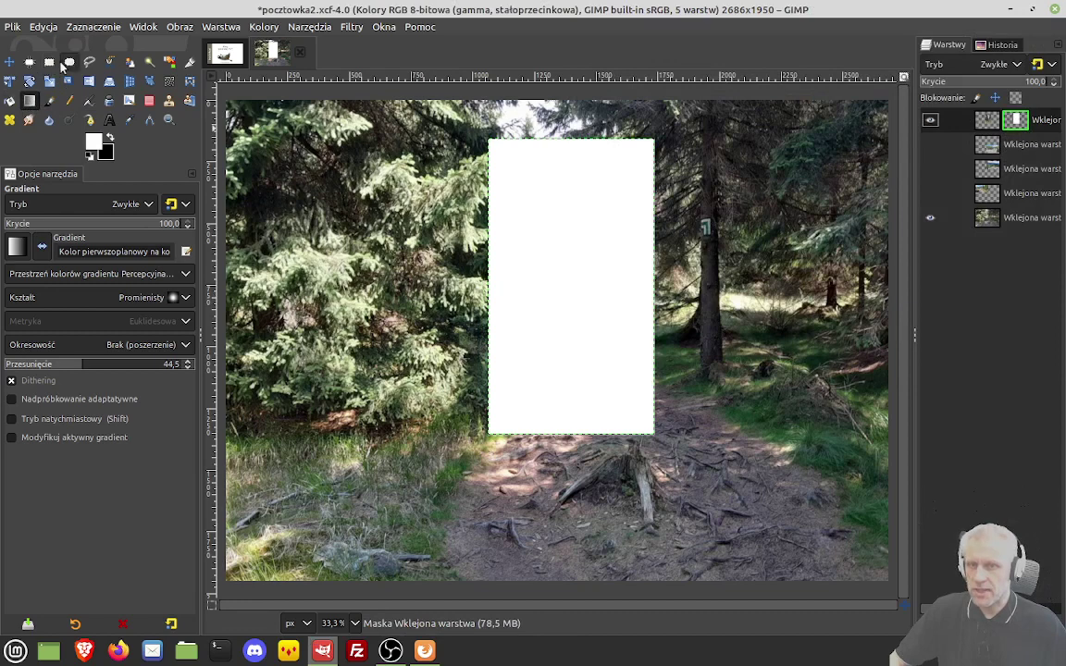
Step: Draw an unfeathered elliptical selection filling the mask's white rectangle, checking it in Quick Mask
left_click(70, 63)
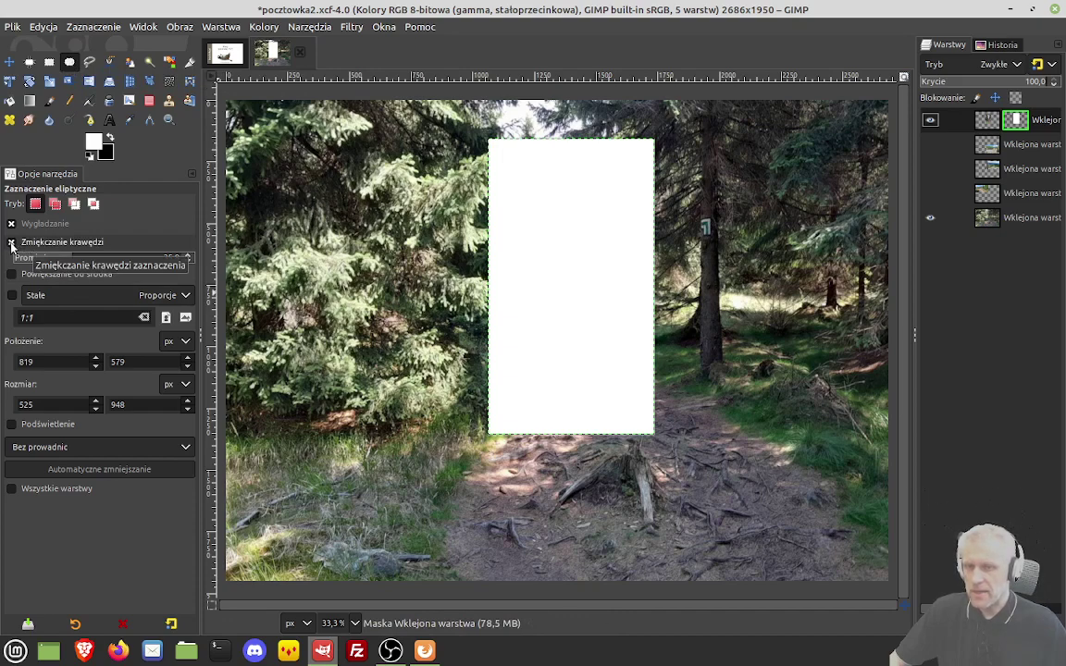
left_click(11, 244)
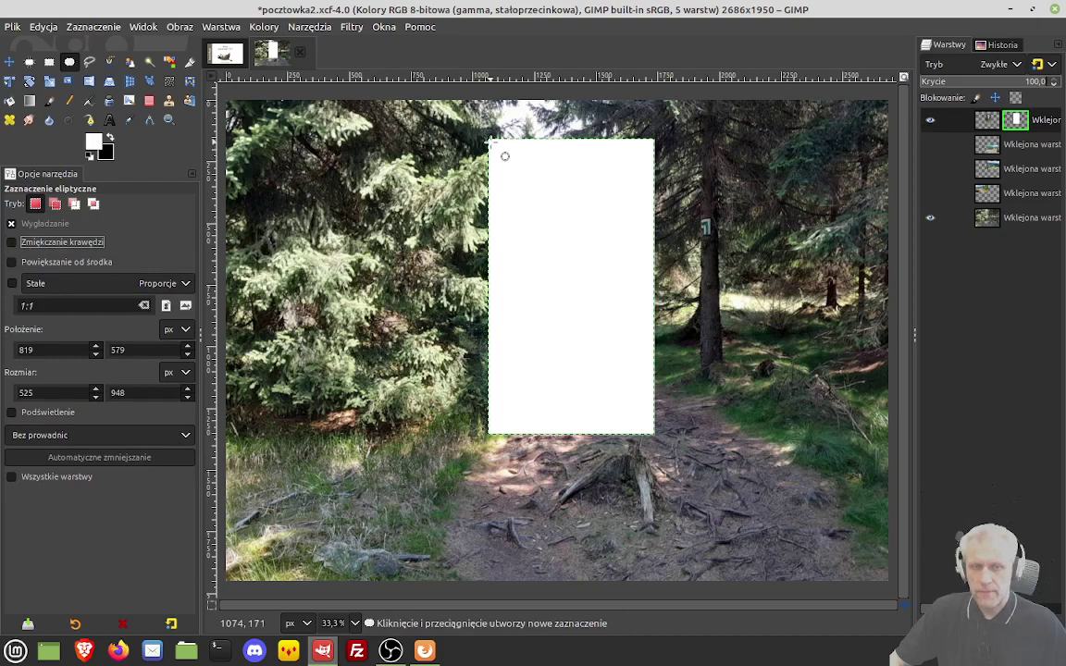
left_click_drag(490, 141, 662, 440)
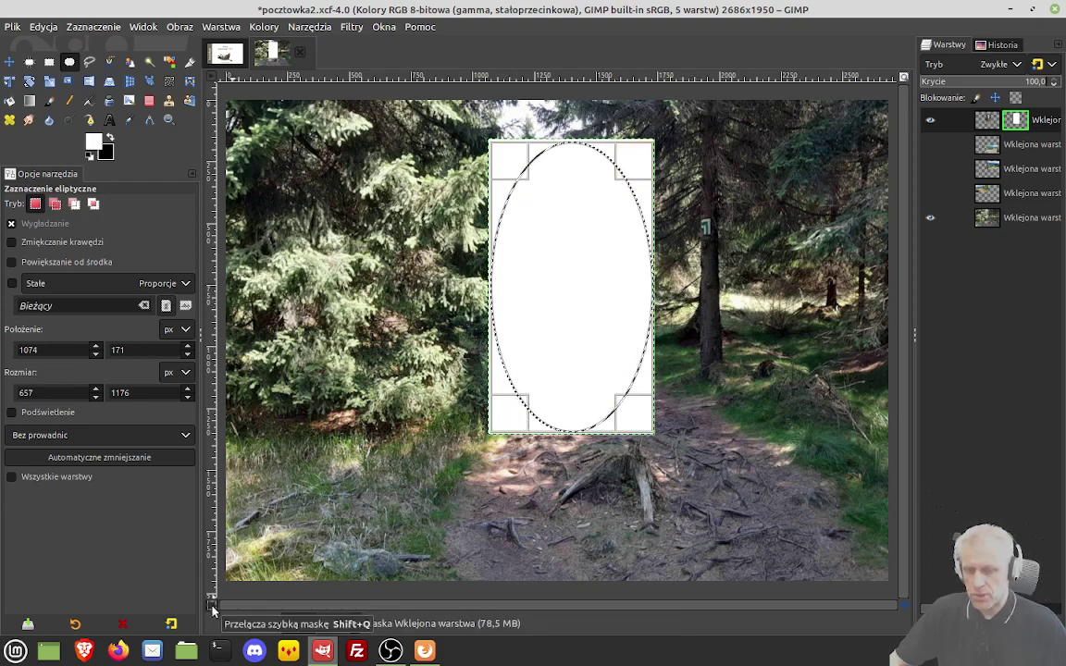
left_click(211, 607)
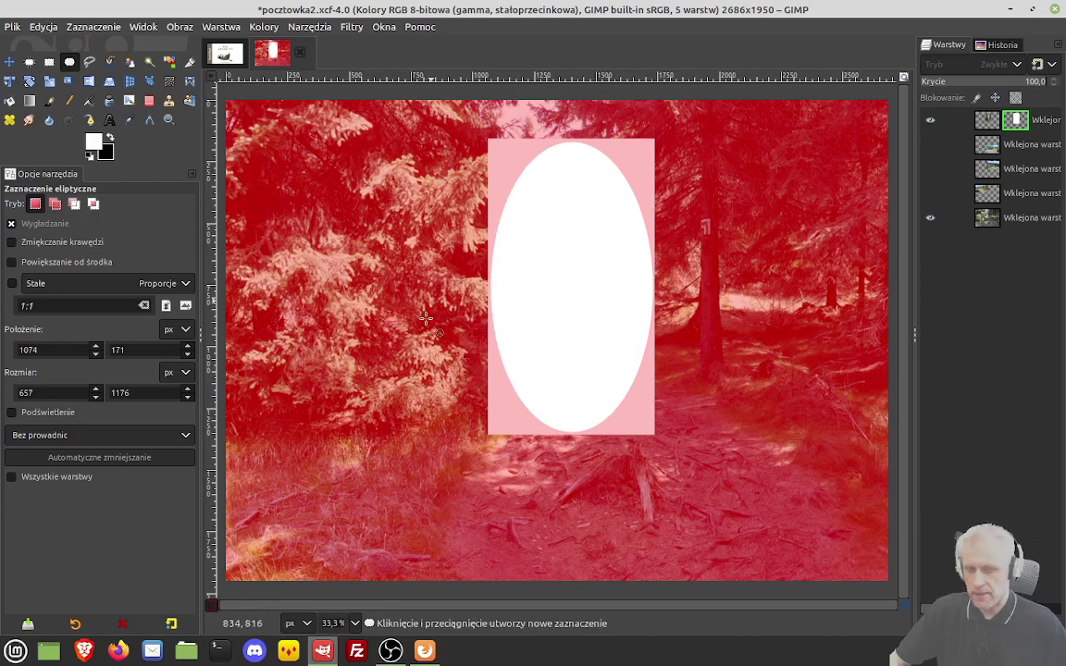
left_click(212, 607)
left_click(211, 607)
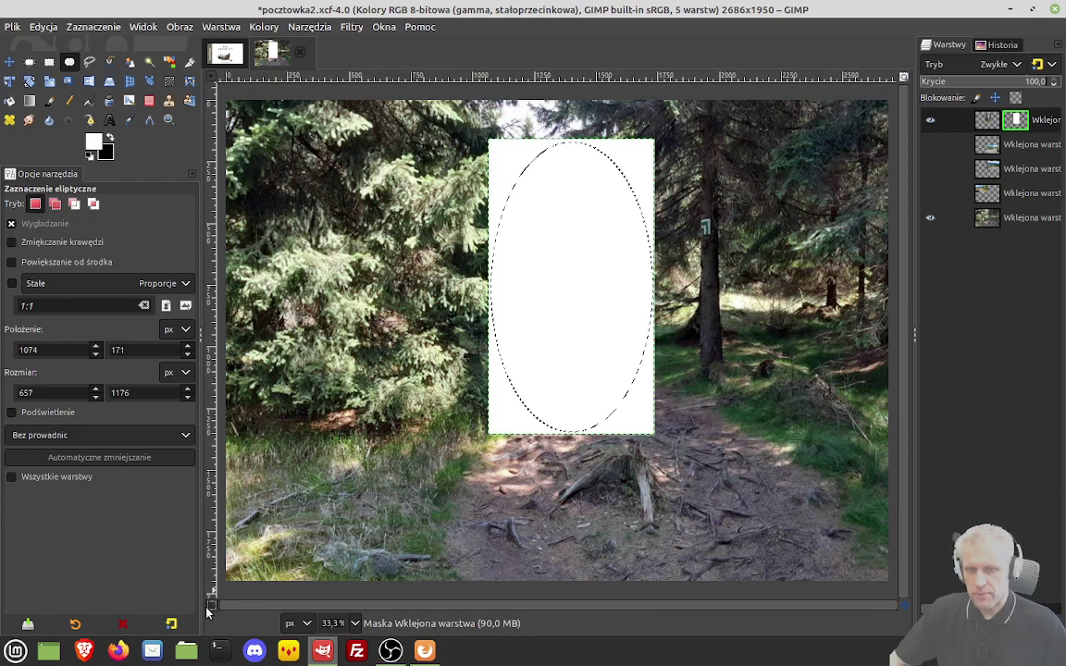
Step: Feather the oval selection by 30 px and check its edge in Quick Mask
left_click(211, 607)
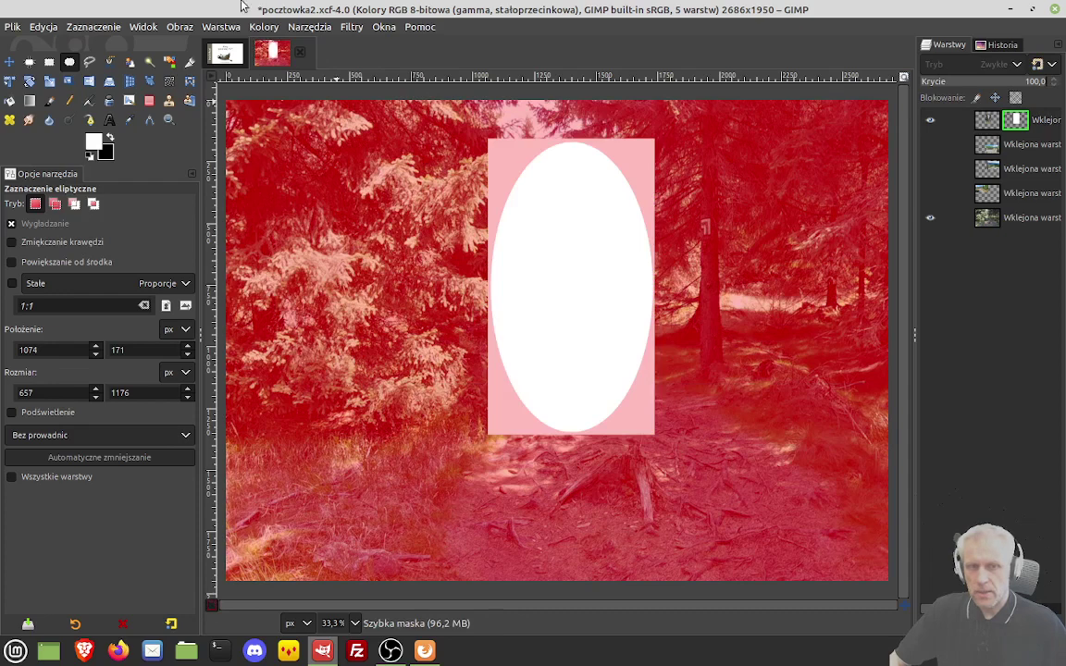
left_click(117, 30)
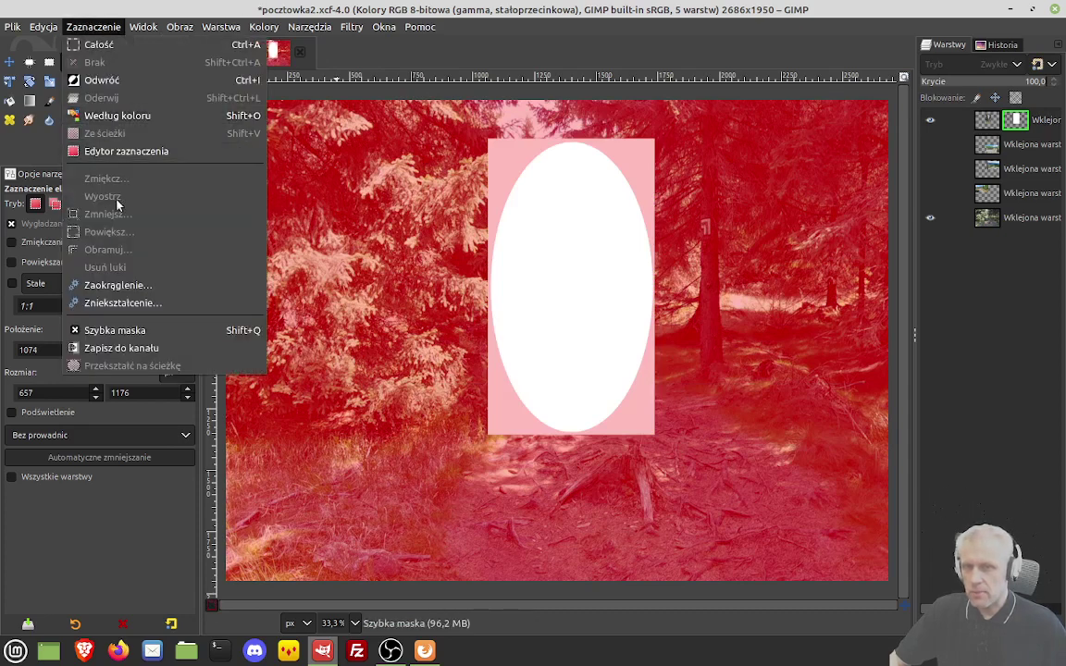
left_click(212, 607)
left_click(214, 608)
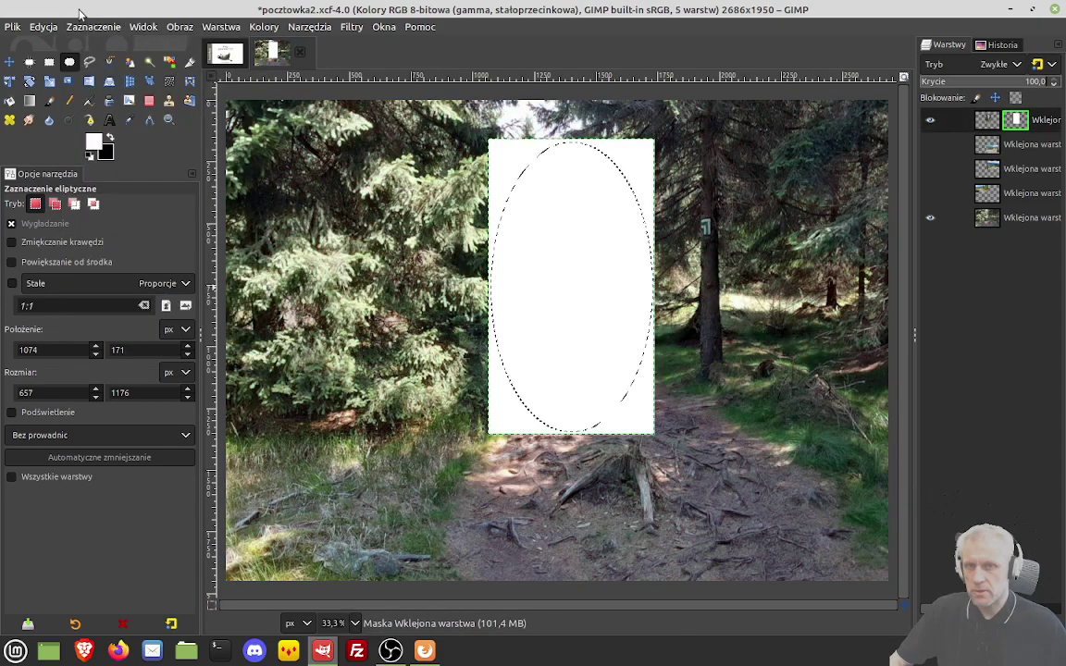
left_click(108, 30)
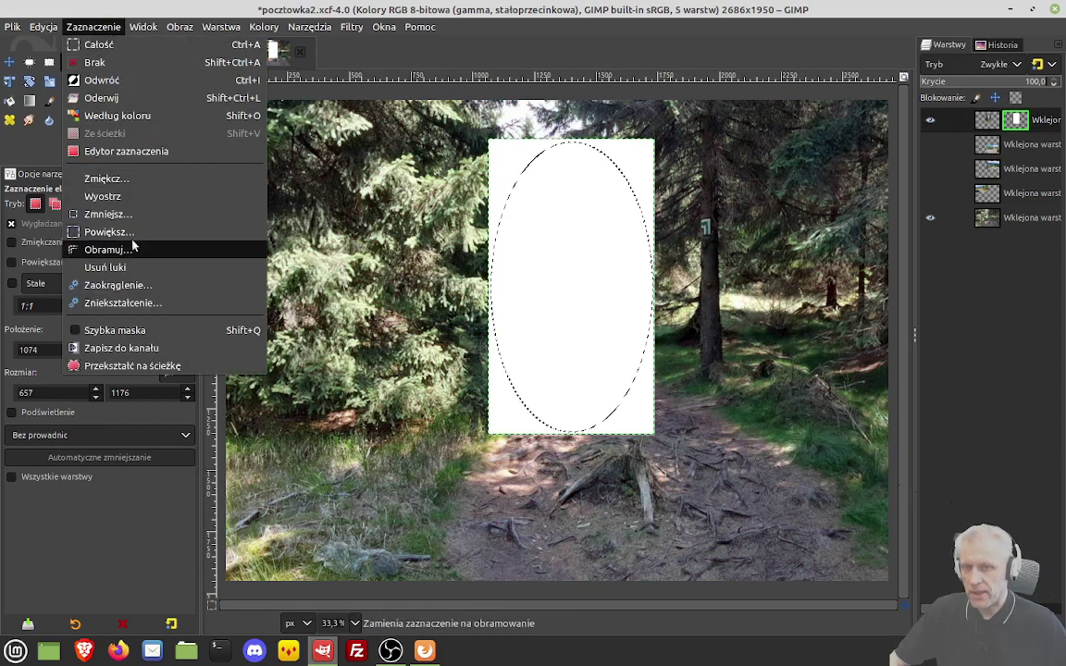
left_click(129, 179)
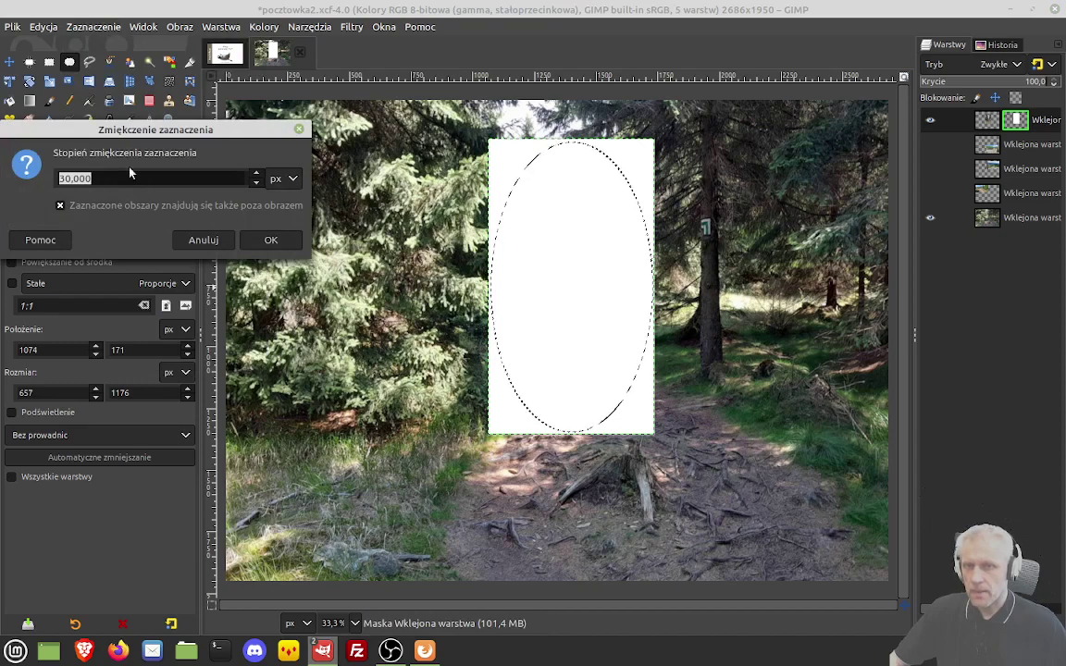
left_click(268, 240)
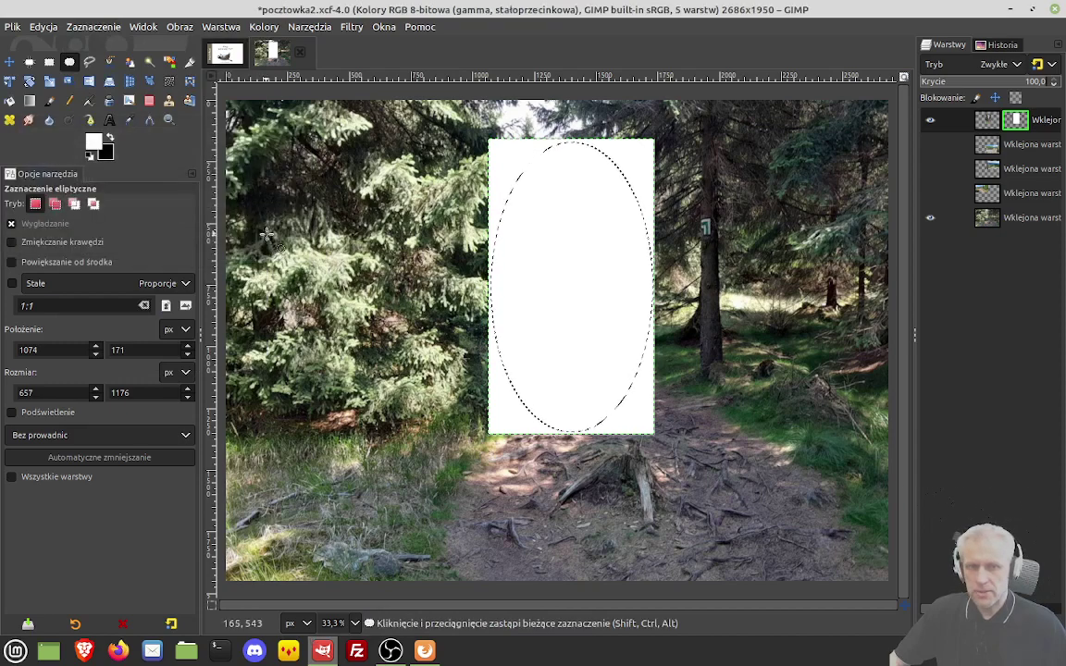
left_click(211, 606)
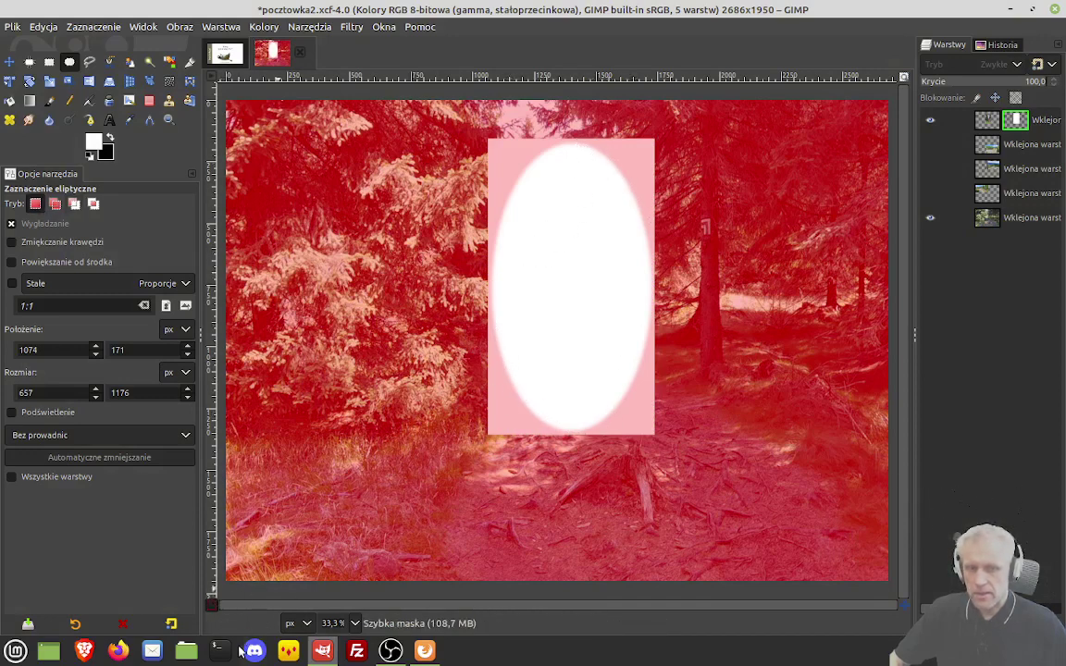
left_click(212, 607)
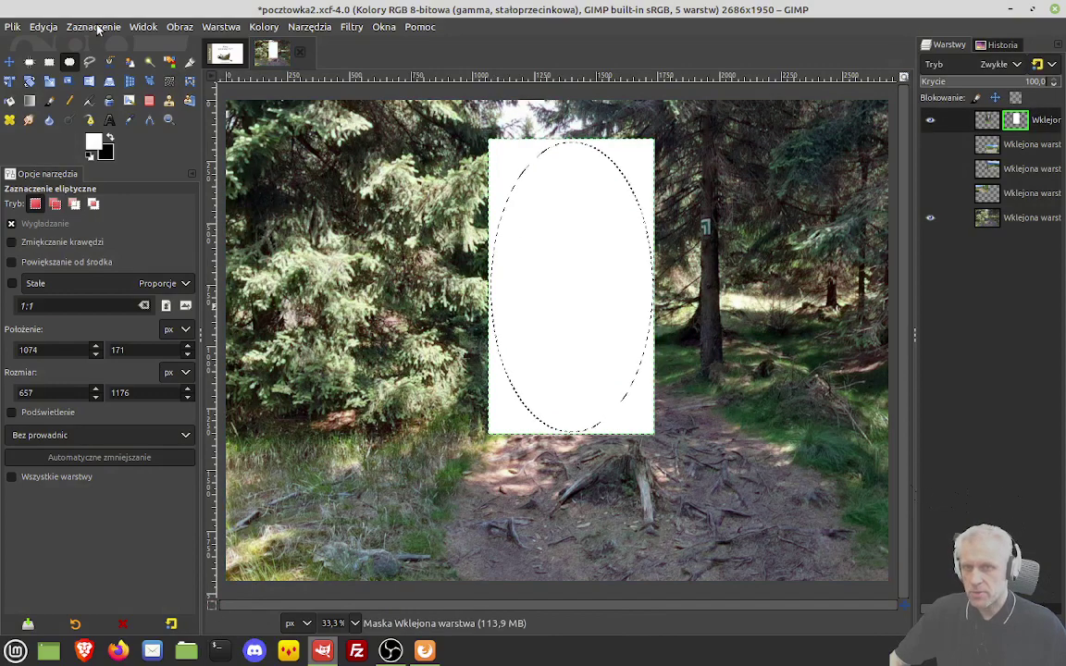
Step: Feather the oval by 50 px and preview the softer edge in Quick Mask
left_click(94, 26)
left_click(121, 174)
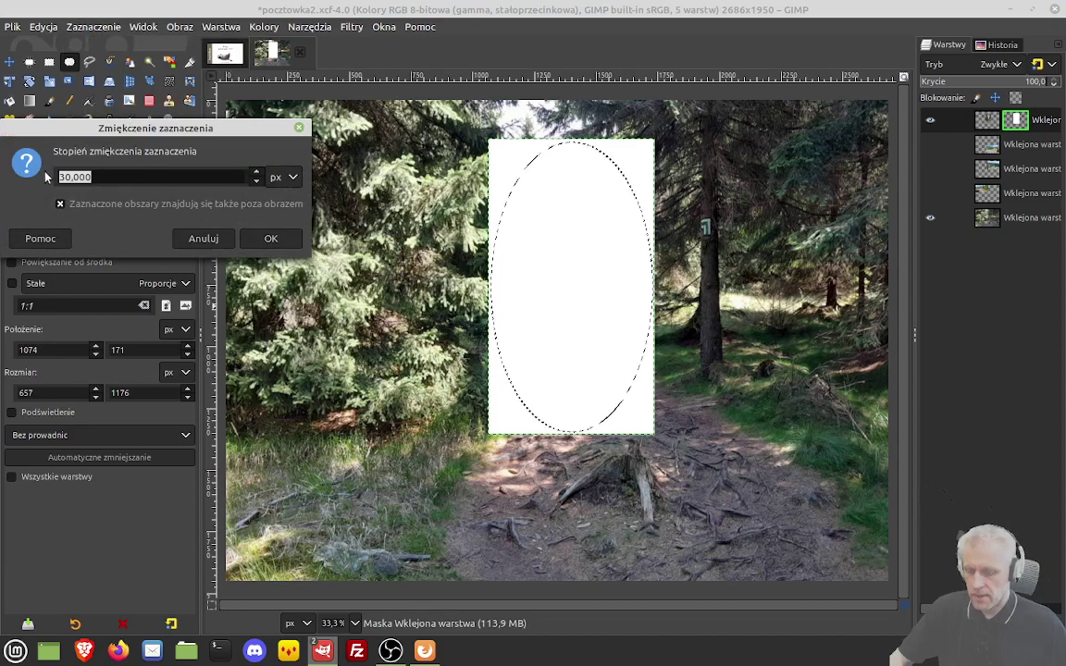
type("50")
left_click(271, 238)
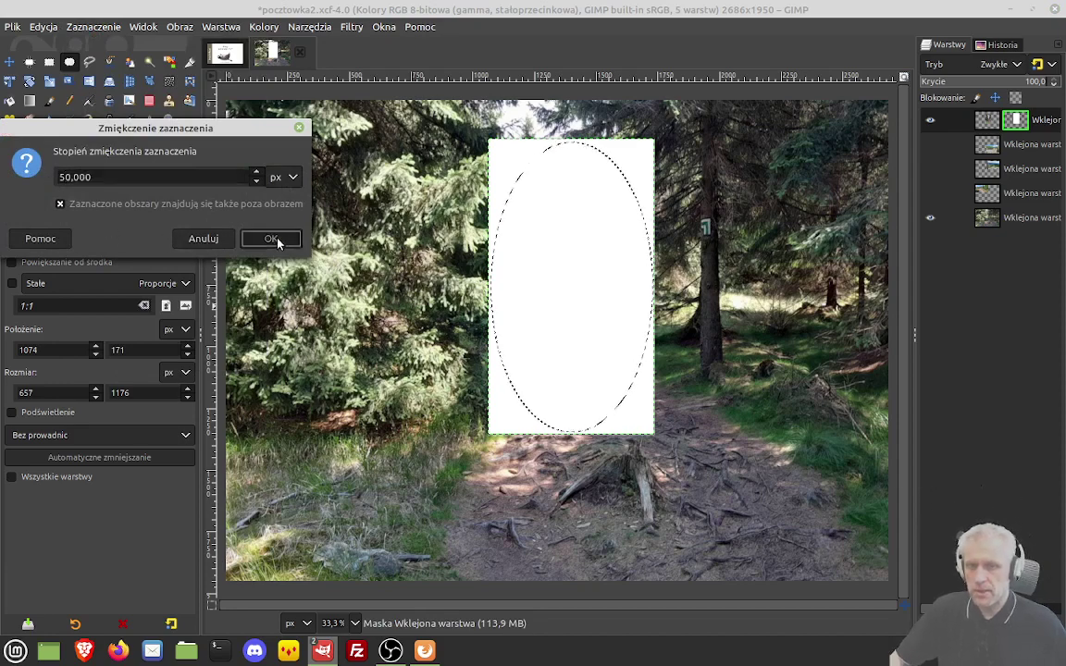
left_click(212, 607)
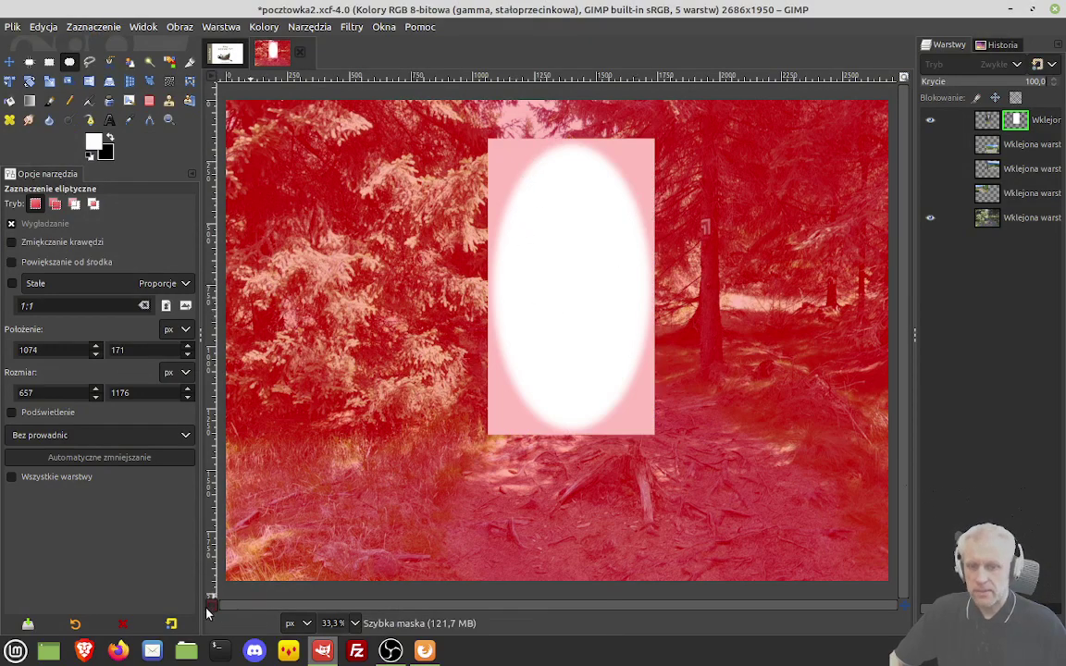
left_click(212, 607)
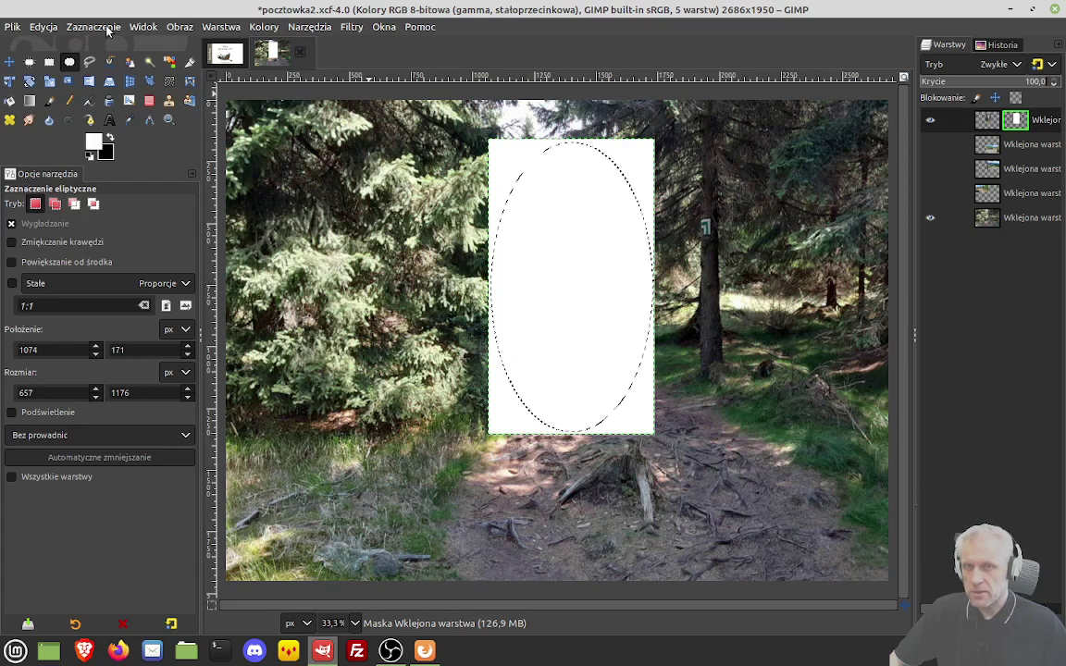
Step: Invert the selection, target the signpost layer mask, and set Bucket Fill to background colour
left_click(109, 30)
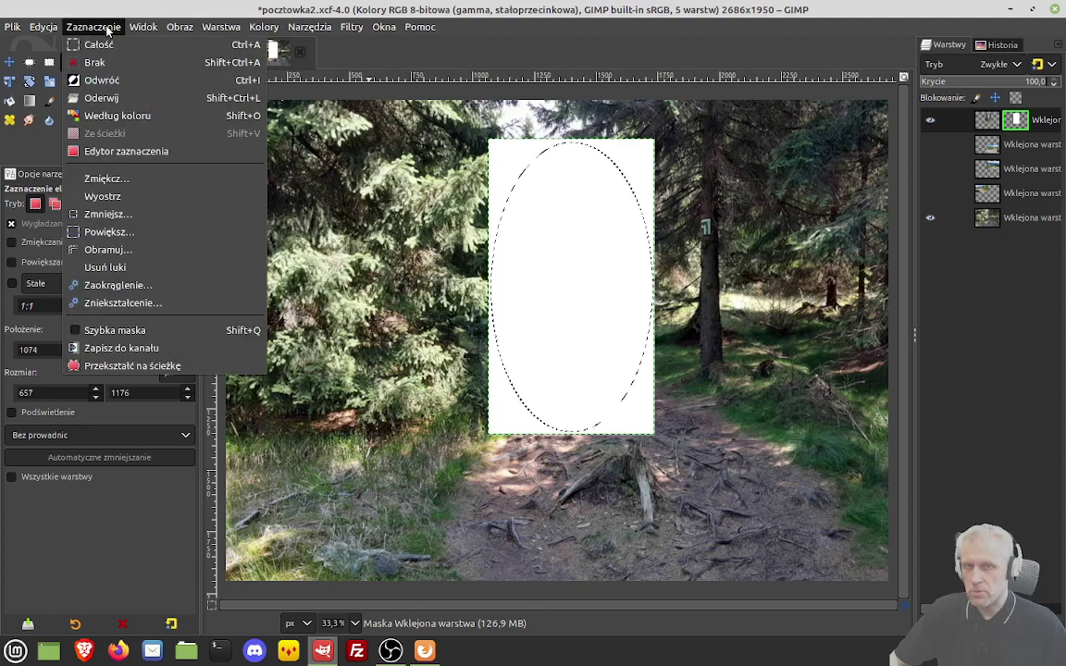
left_click(117, 81)
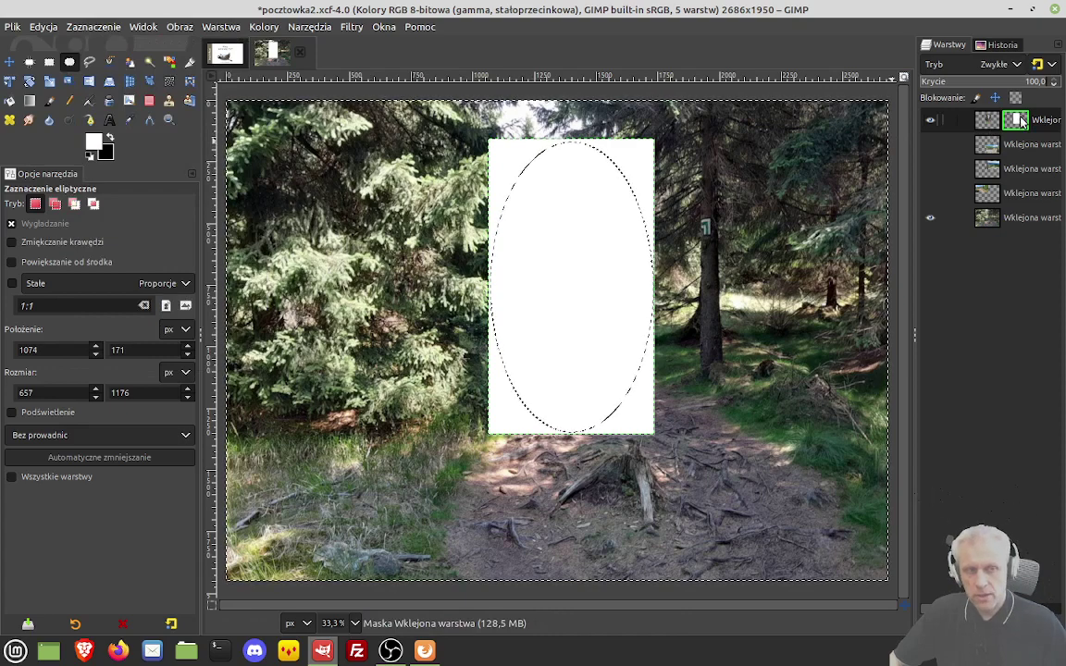
left_click(1015, 120)
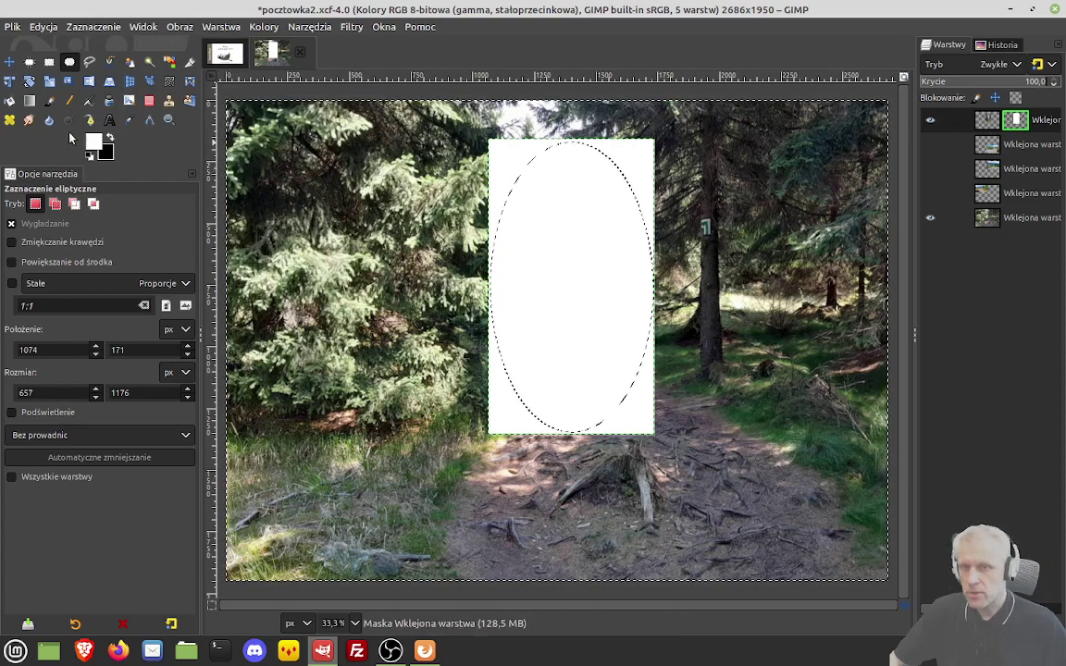
left_click(11, 101)
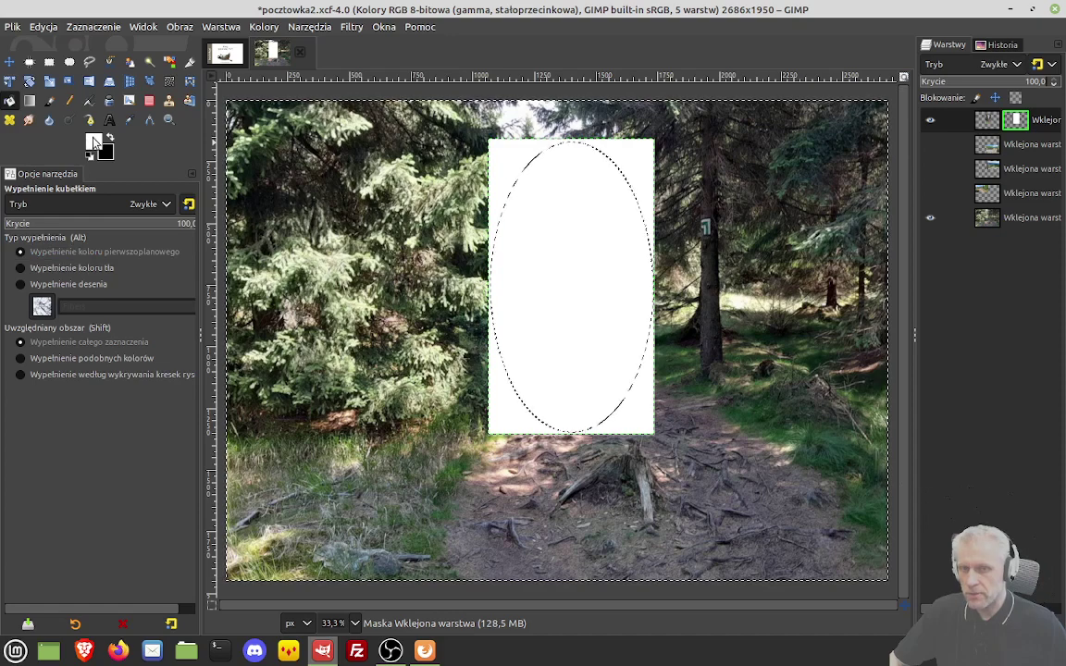
left_click(85, 268)
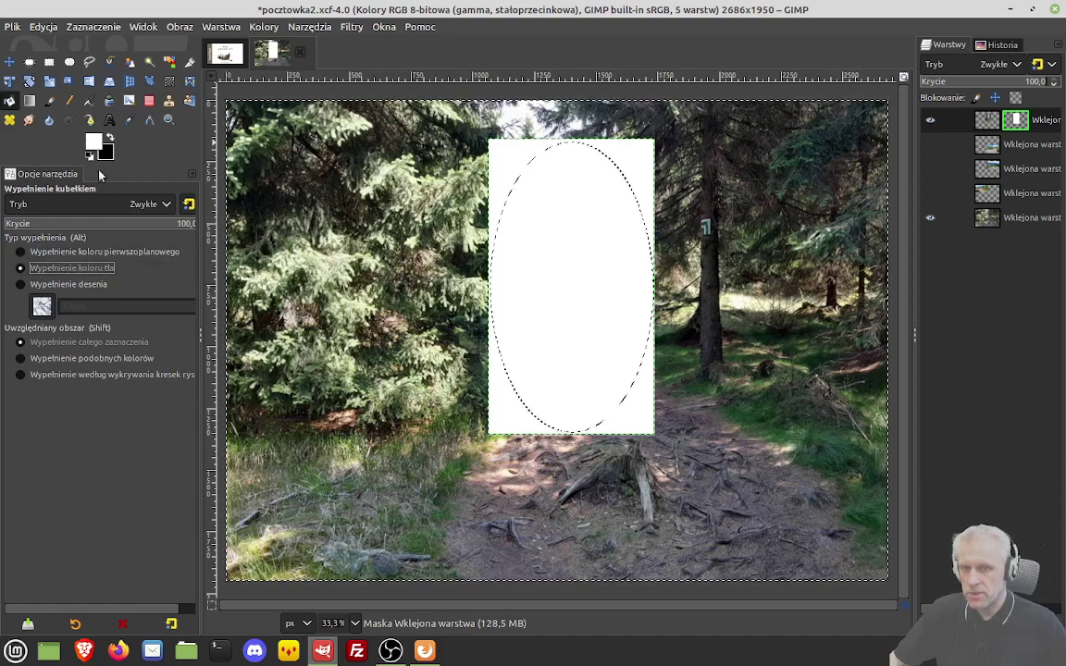
Step: Fill the mask outside the feathered oval with black, leaving a soft white oval
key("alt")
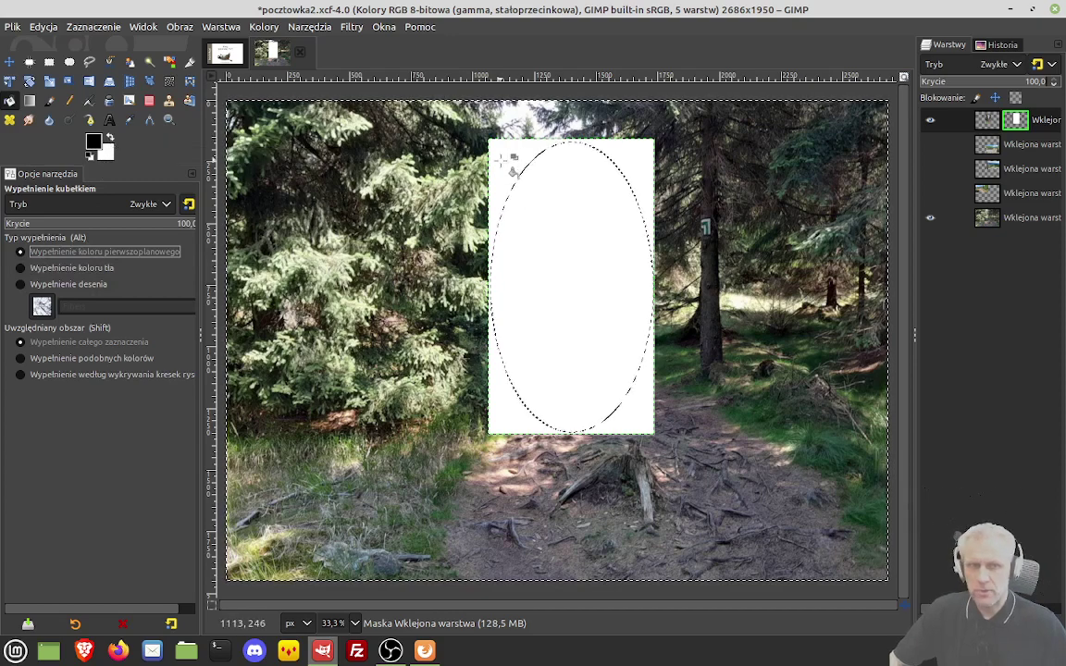
left_click(501, 161)
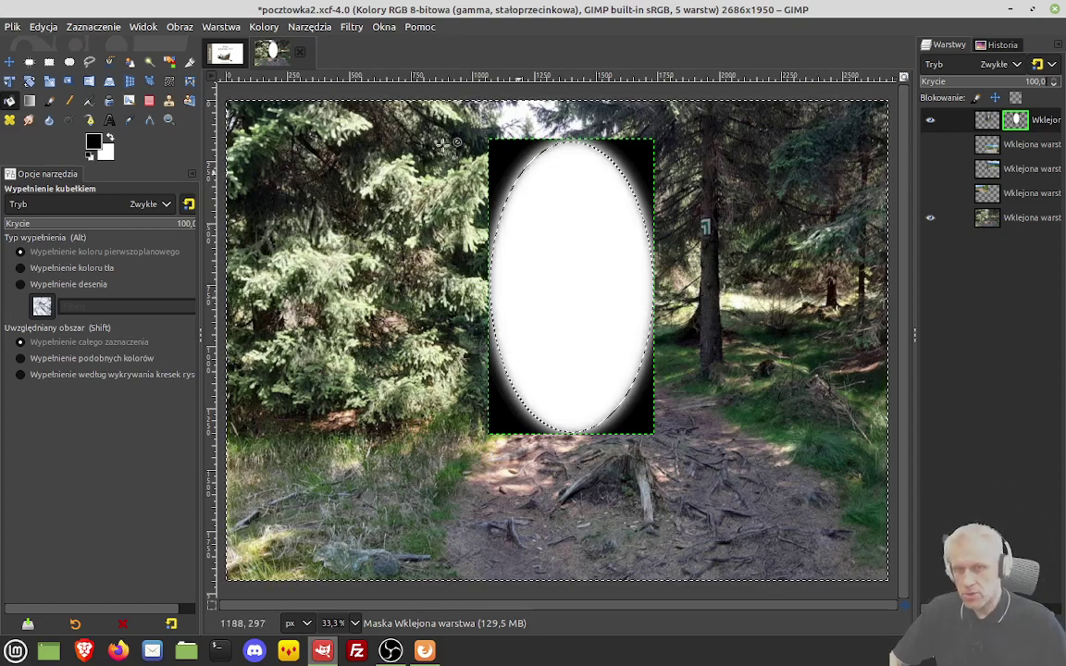
left_click(92, 26)
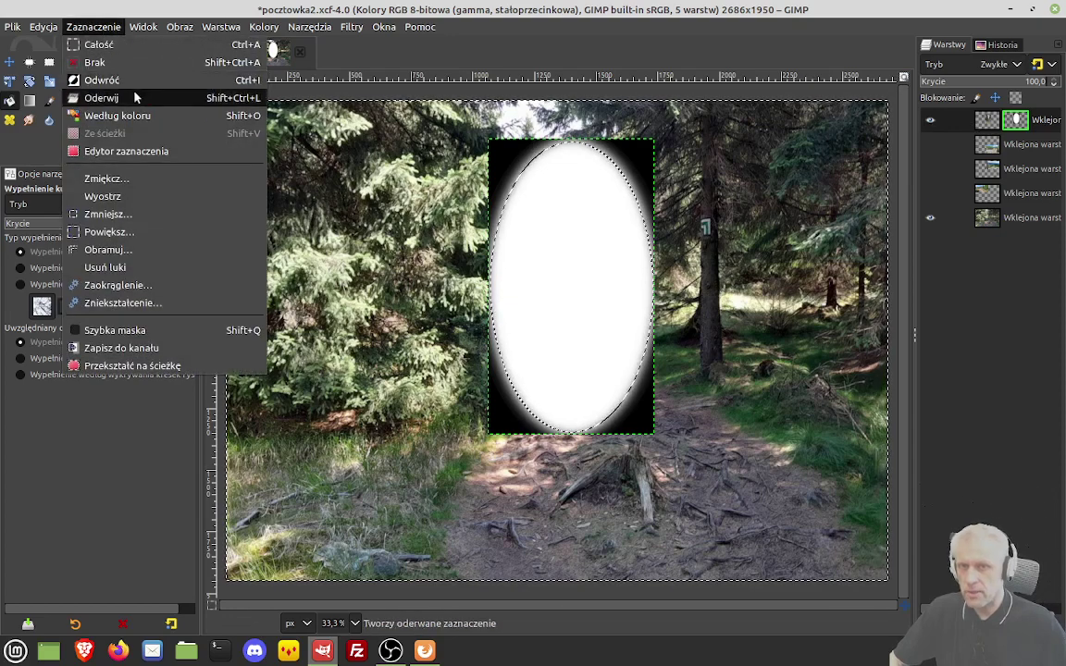
Step: Save the feathered selection as channel 'Maska zaznaczenia kopia', then deselect everything
left_click(148, 62)
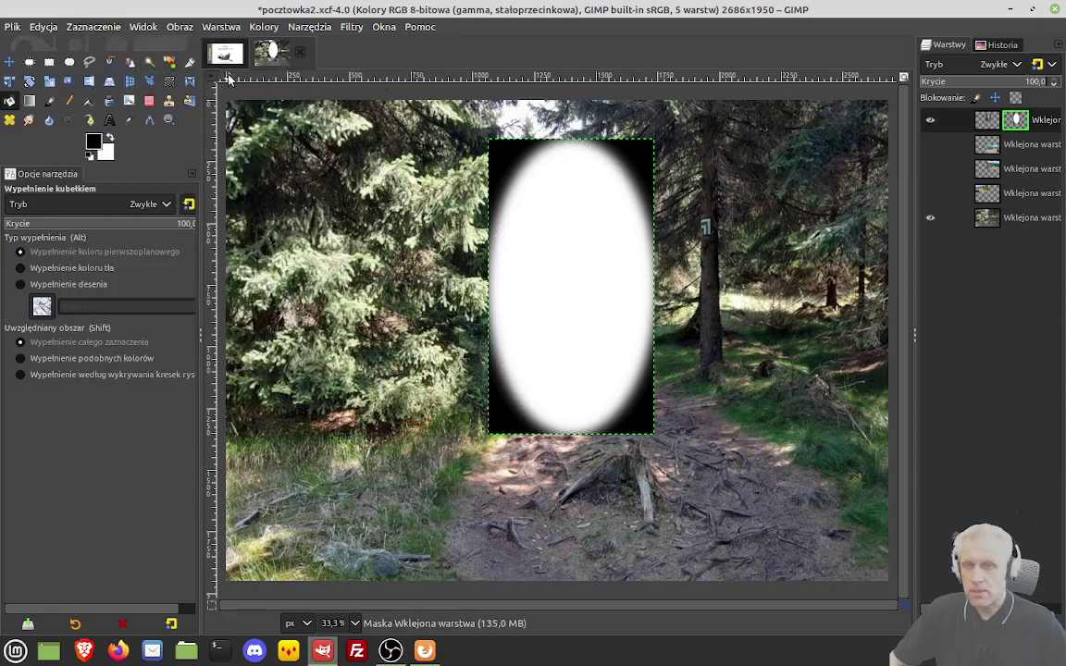
key("ctrl+z")
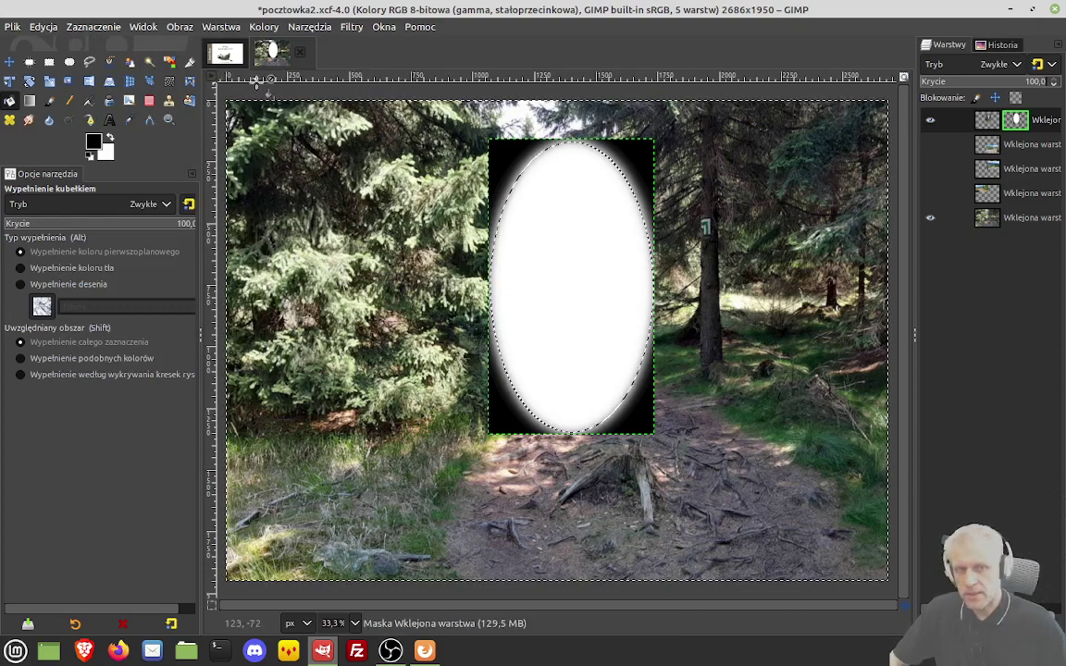
left_click(106, 32)
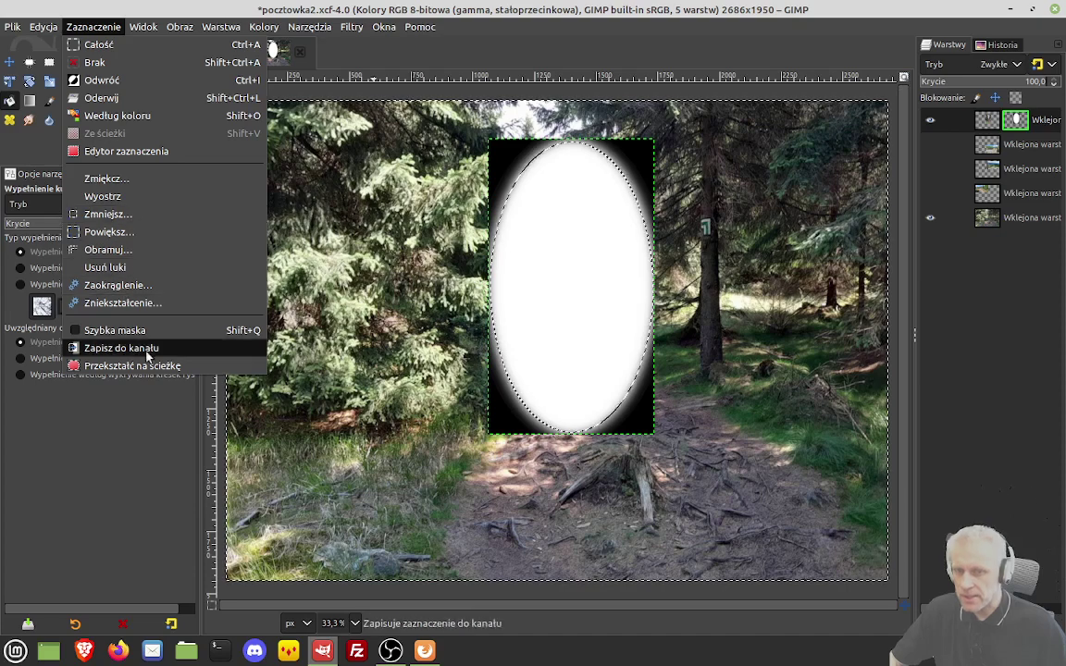
left_click(153, 350)
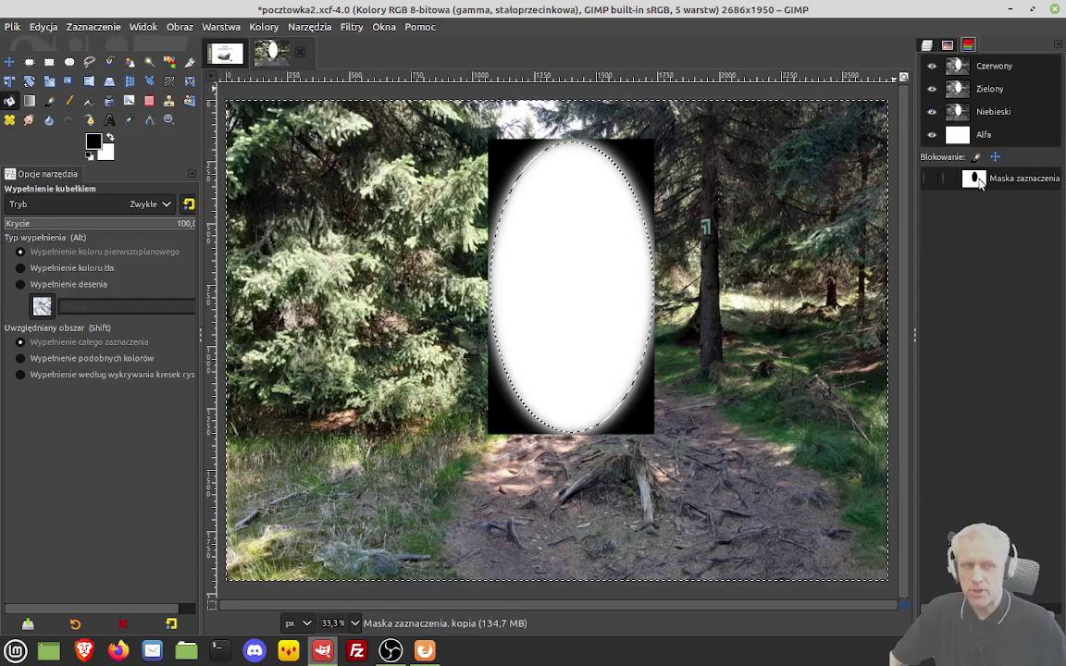
left_click(926, 44)
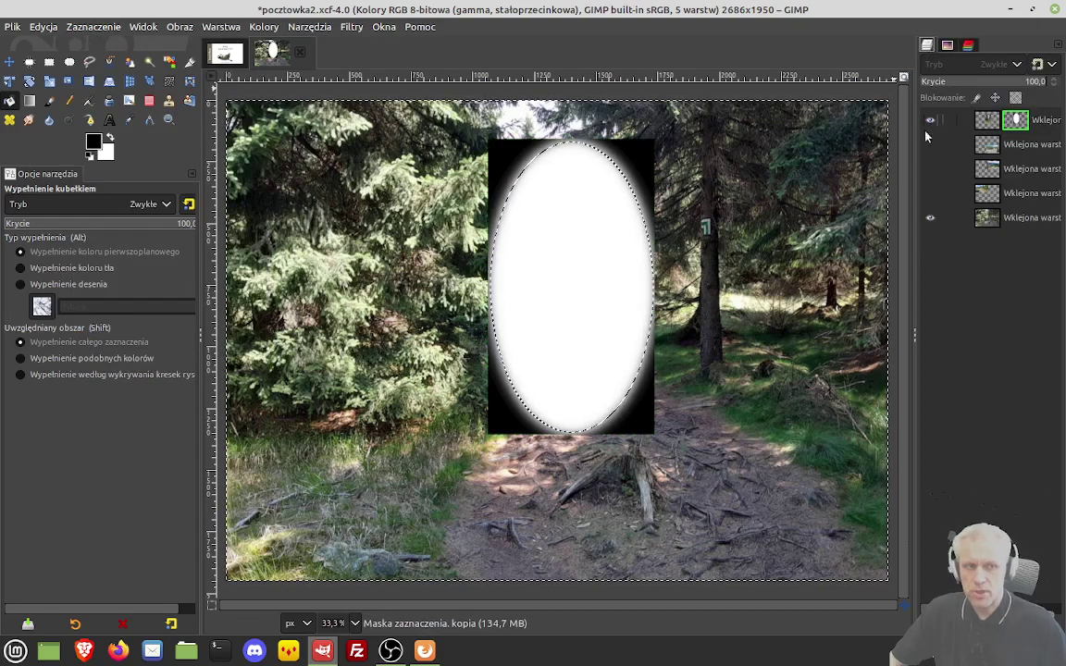
key("shift+ctrl+a")
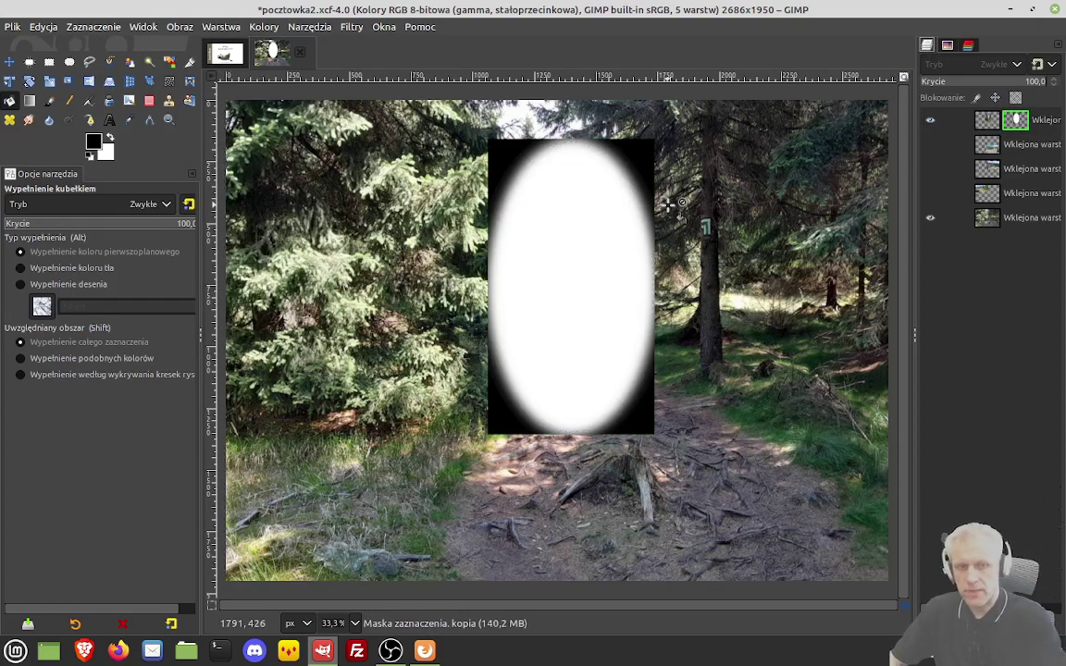
Step: Turn off Show Layer Mask so the signpost composite shows, and select the Paintbrush tool
right_click(1015, 127)
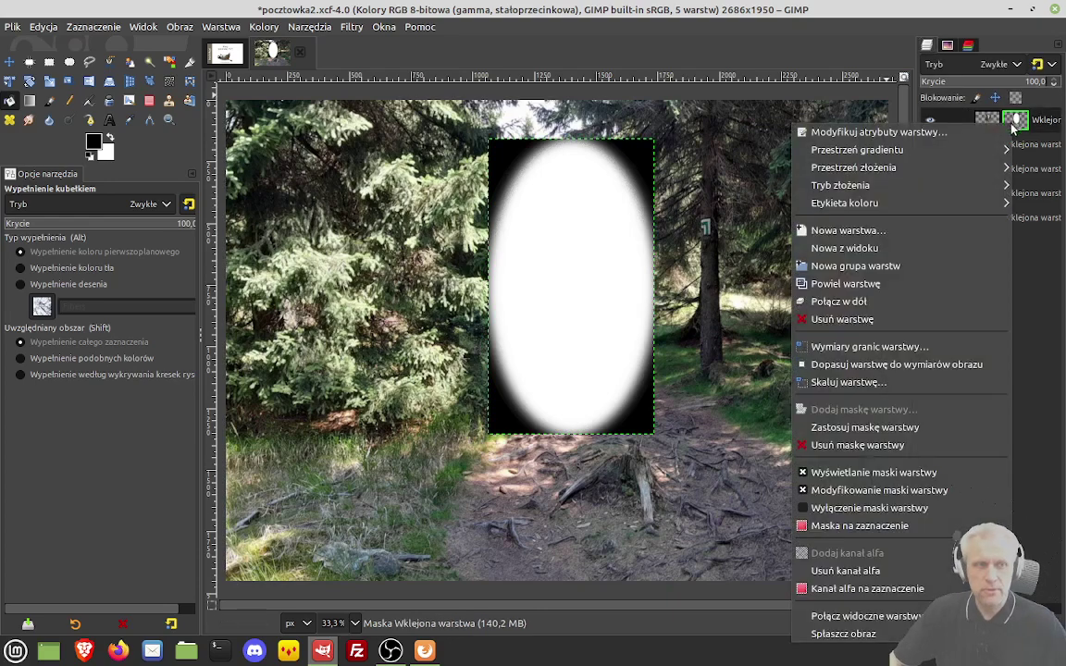
left_click(885, 475)
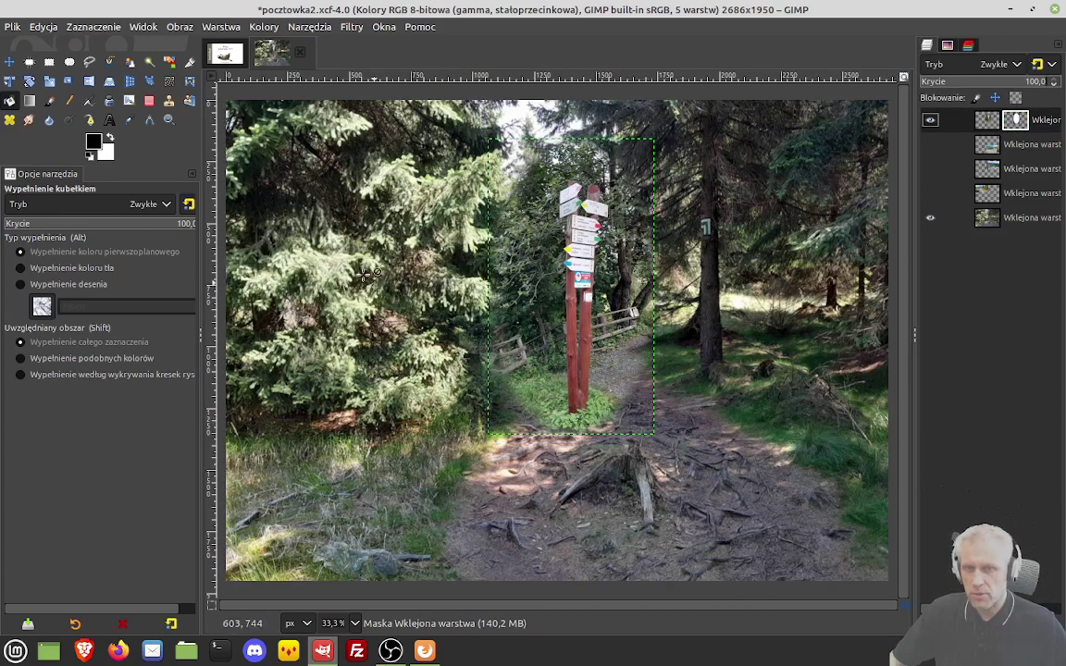
left_click(50, 103)
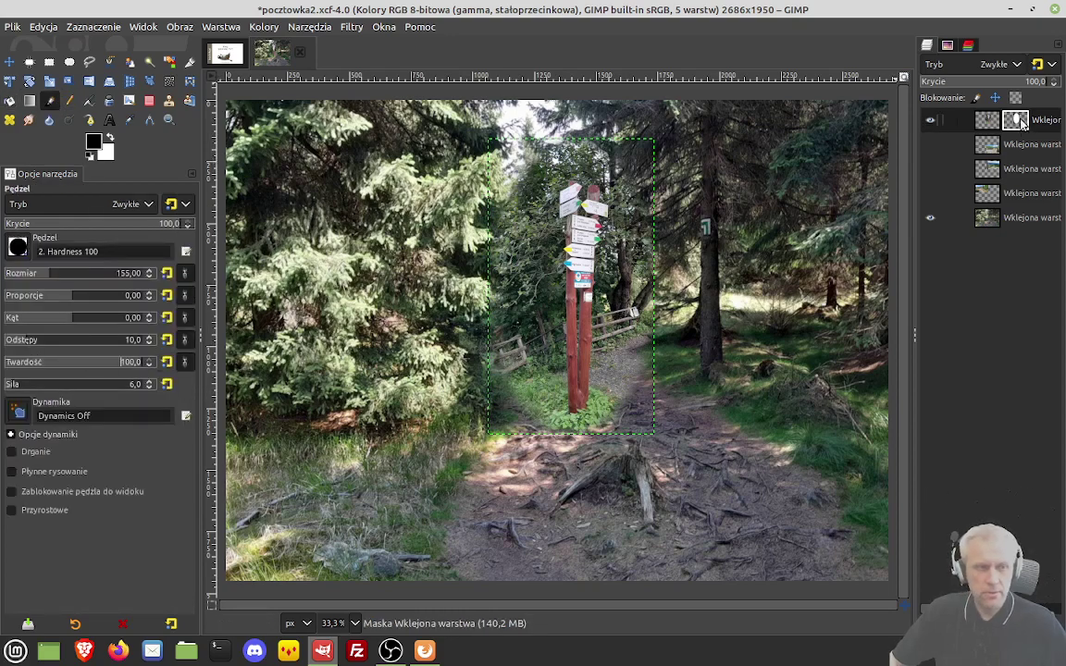
right_click(1018, 122)
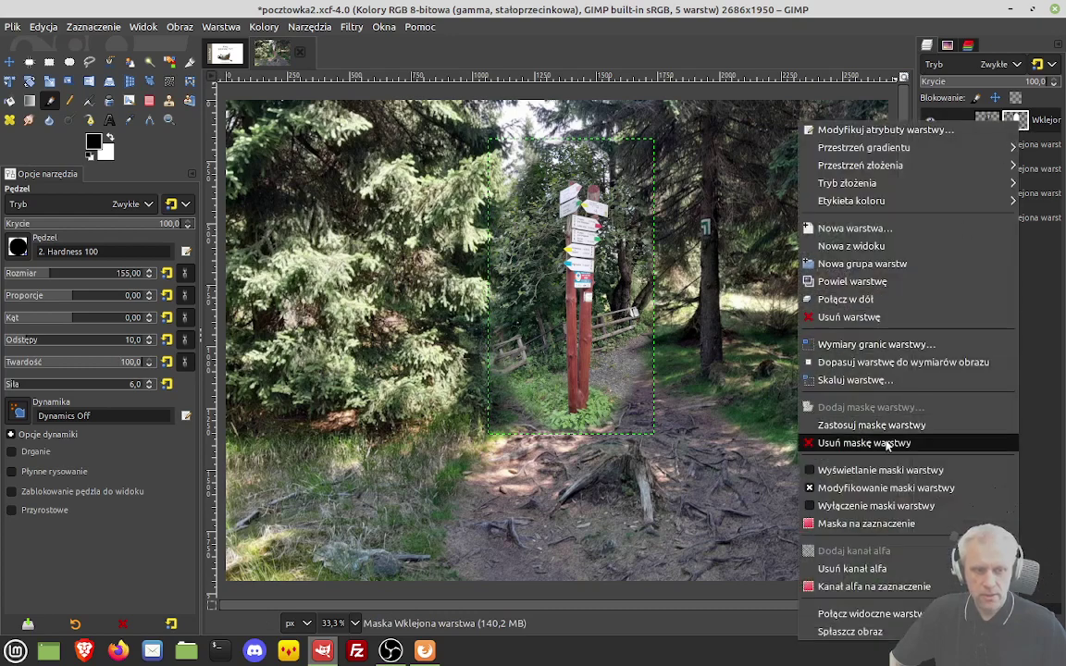
left_click(881, 471)
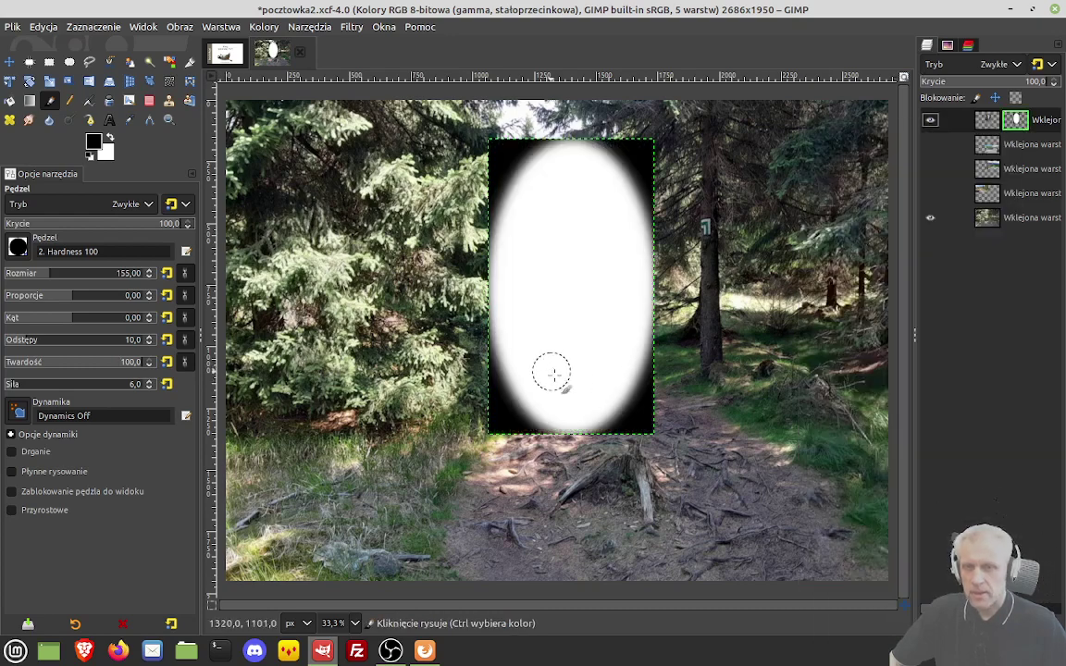
left_click_drag(587, 369, 584, 276)
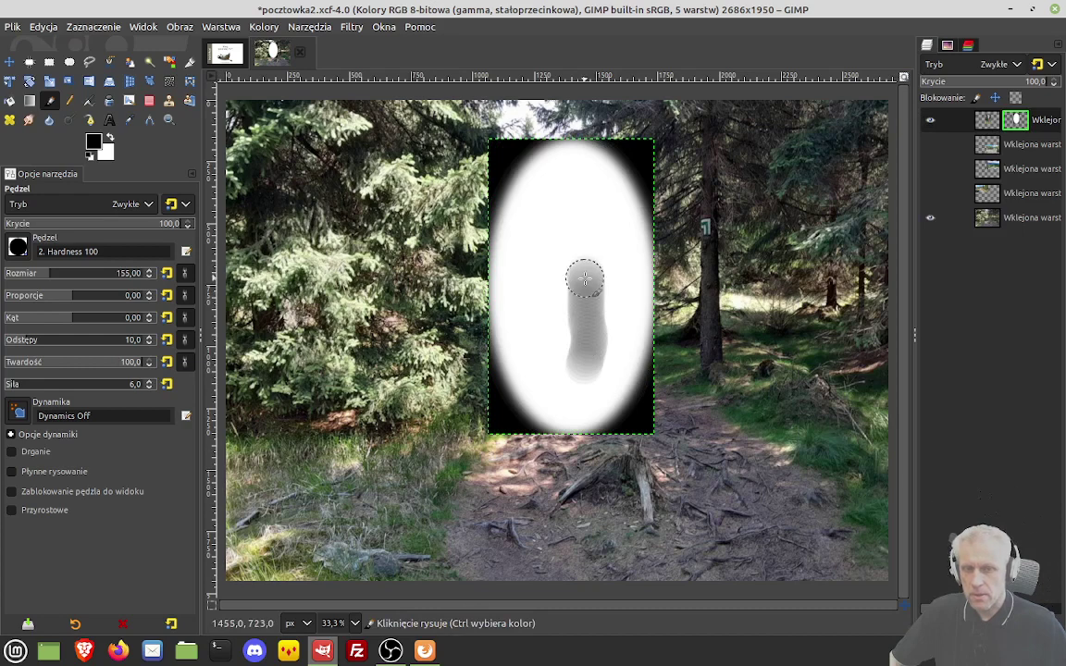
left_click_drag(20, 387, 139, 384)
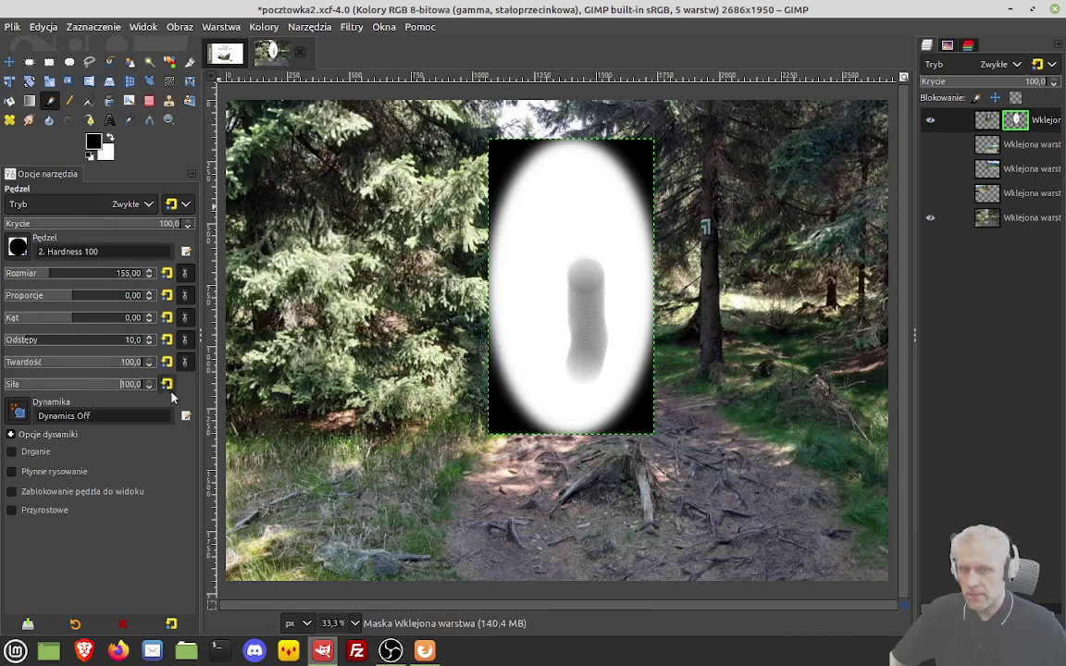
left_click_drag(547, 340, 546, 231)
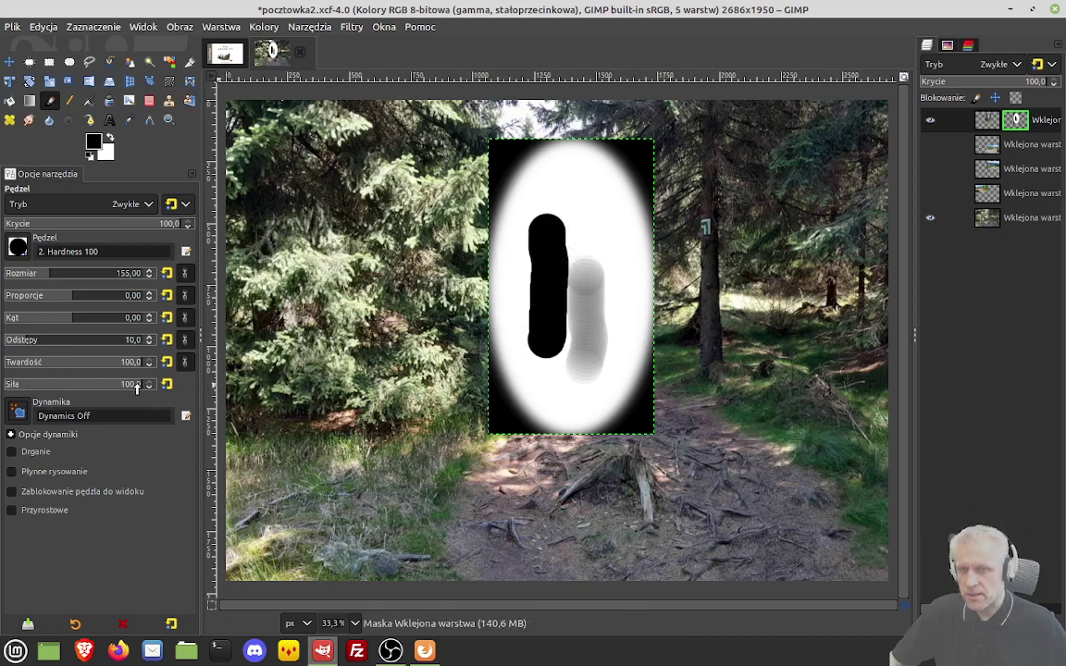
left_click_drag(586, 348, 588, 271)
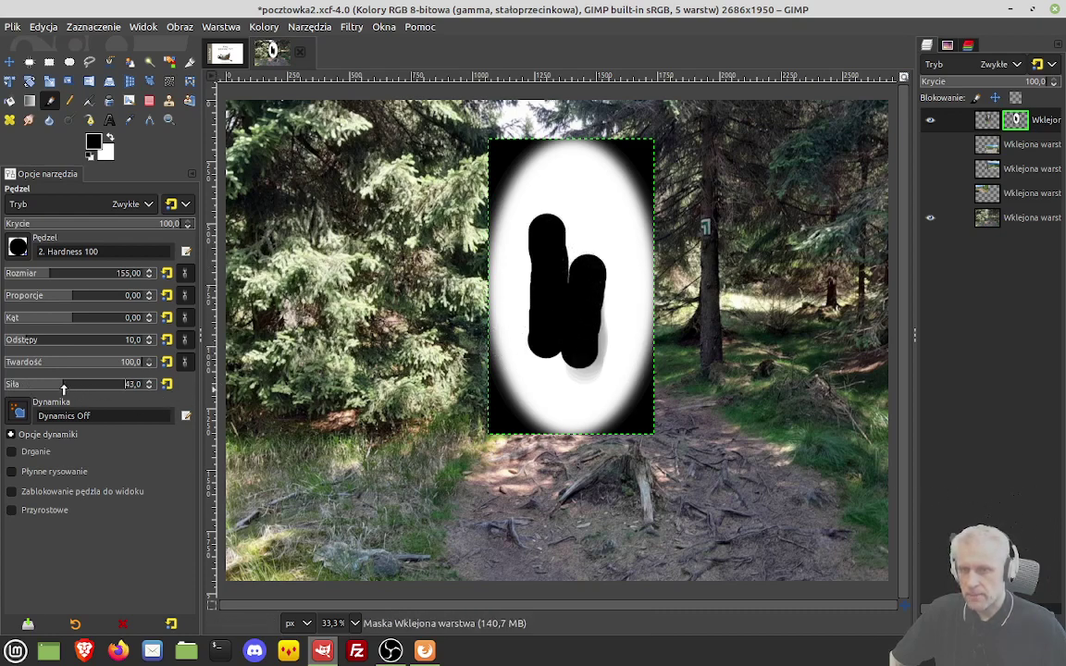
mouse_move(613, 297)
left_mouse_down()
mouse_move(614, 254)
mouse_move(573, 194)
left_mouse_up()
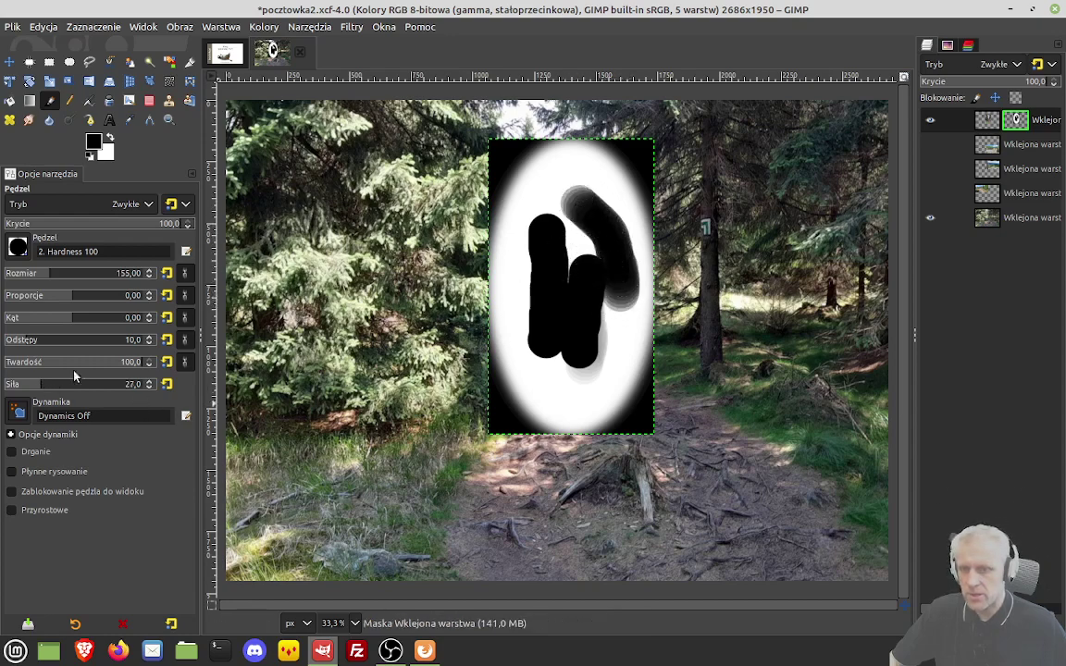
left_click_drag(91, 366, 79, 363)
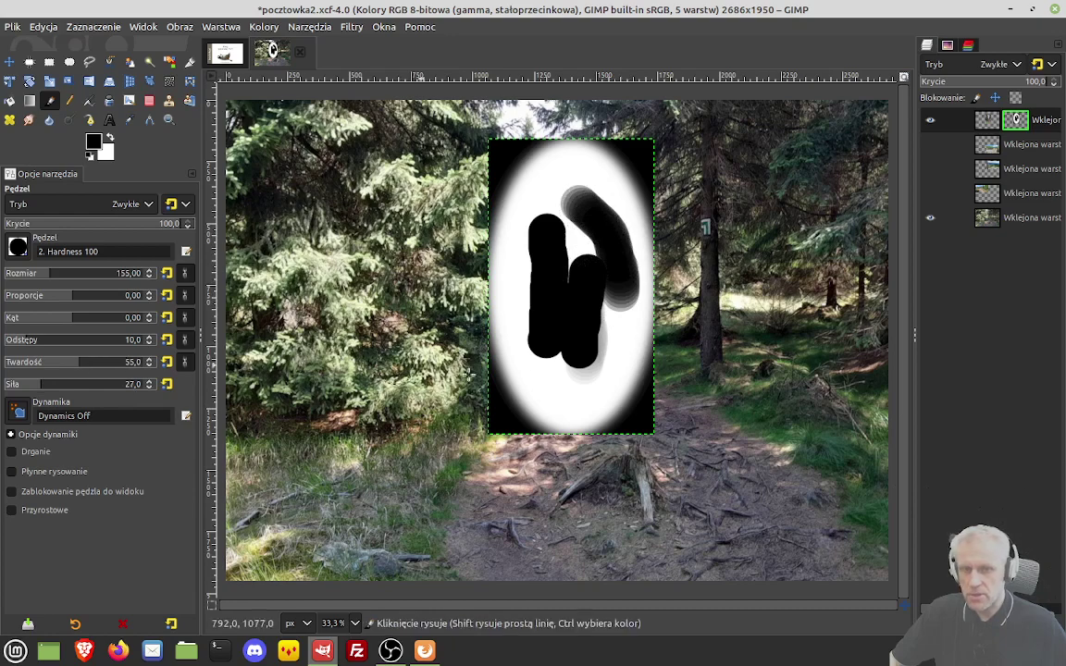
mouse_move(571, 404)
left_mouse_down()
mouse_move(536, 370)
mouse_move(520, 319)
mouse_move(552, 178)
mouse_move(580, 266)
left_mouse_up()
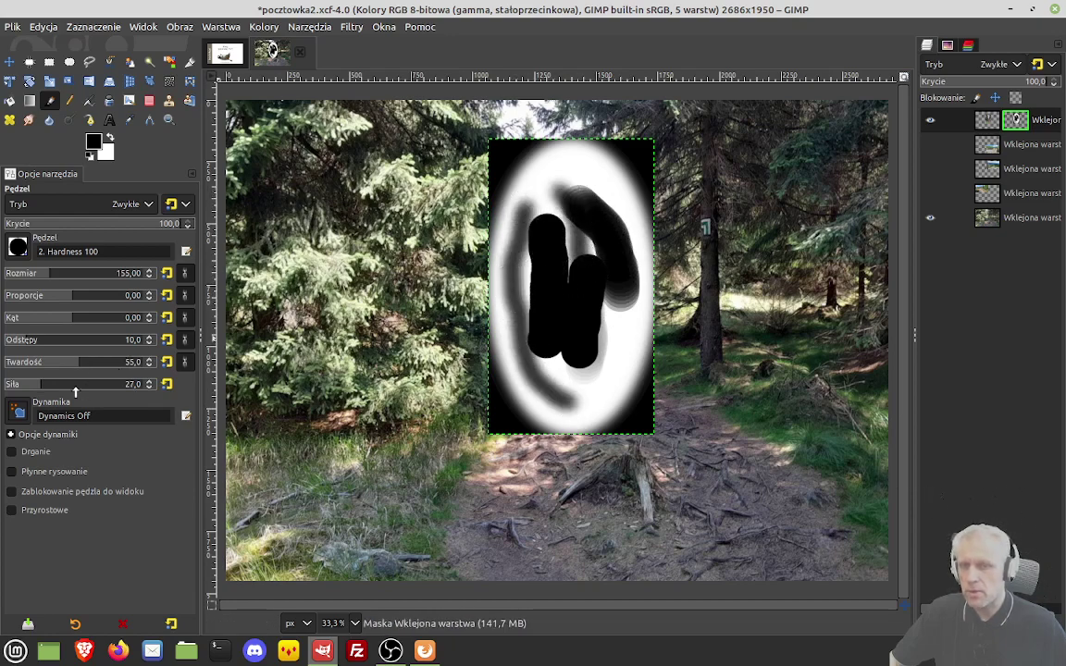
left_click_drag(24, 386, 21, 386)
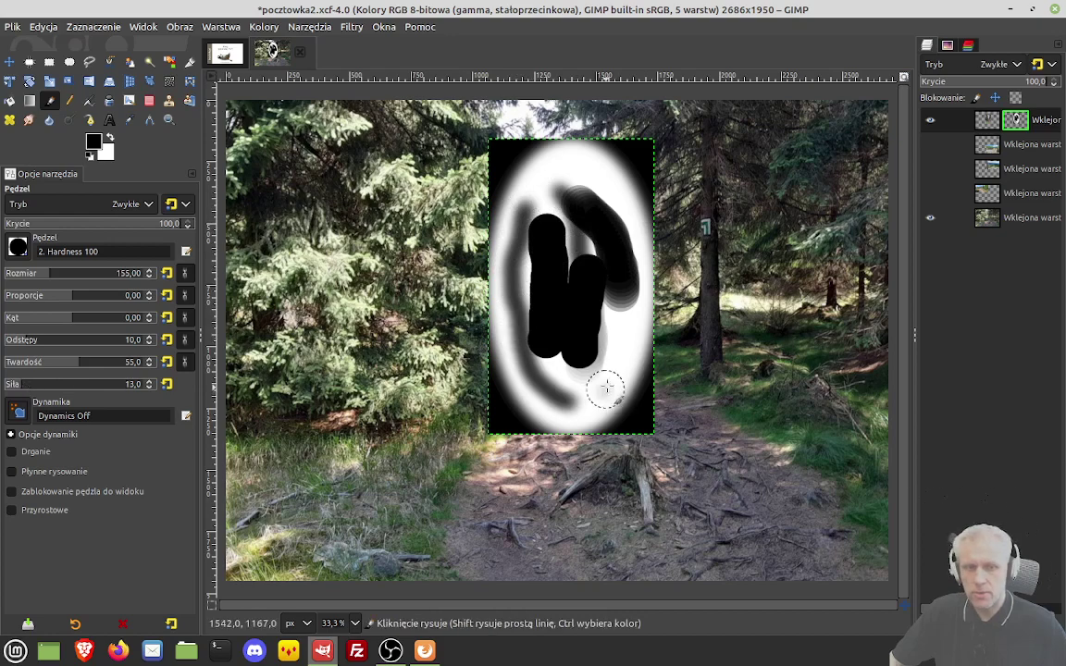
left_click_drag(604, 384, 616, 306)
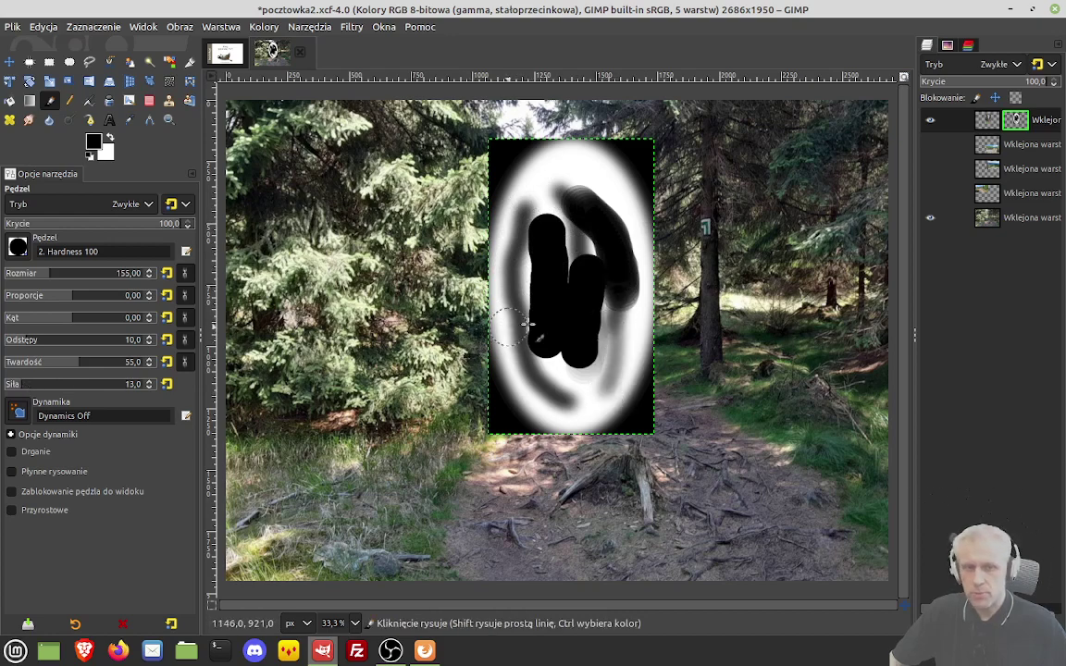
key("ctrl+z")
key("ctrl+z")
key("ctrl+z")
key("ctrl+z")
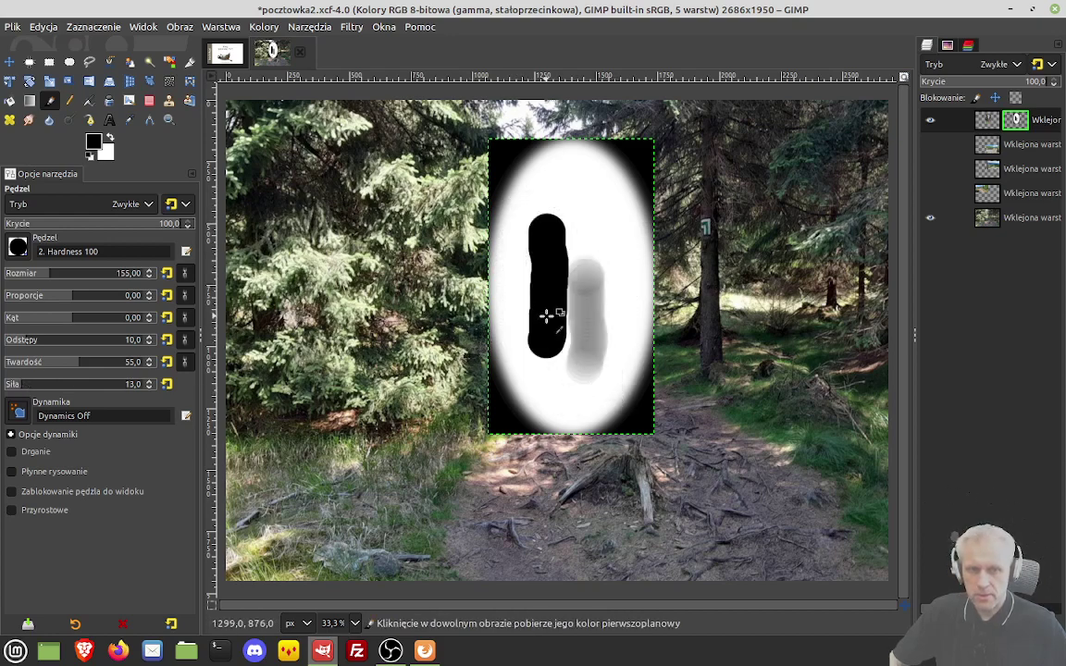
key("ctrl+z")
key("ctrl+z")
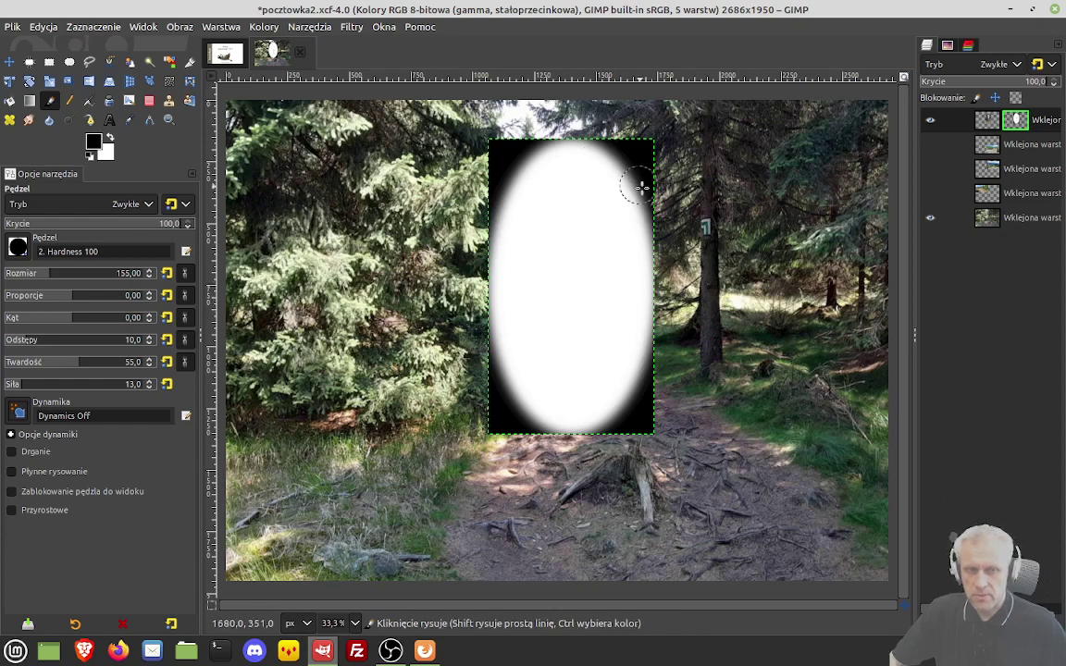
right_click(1025, 123)
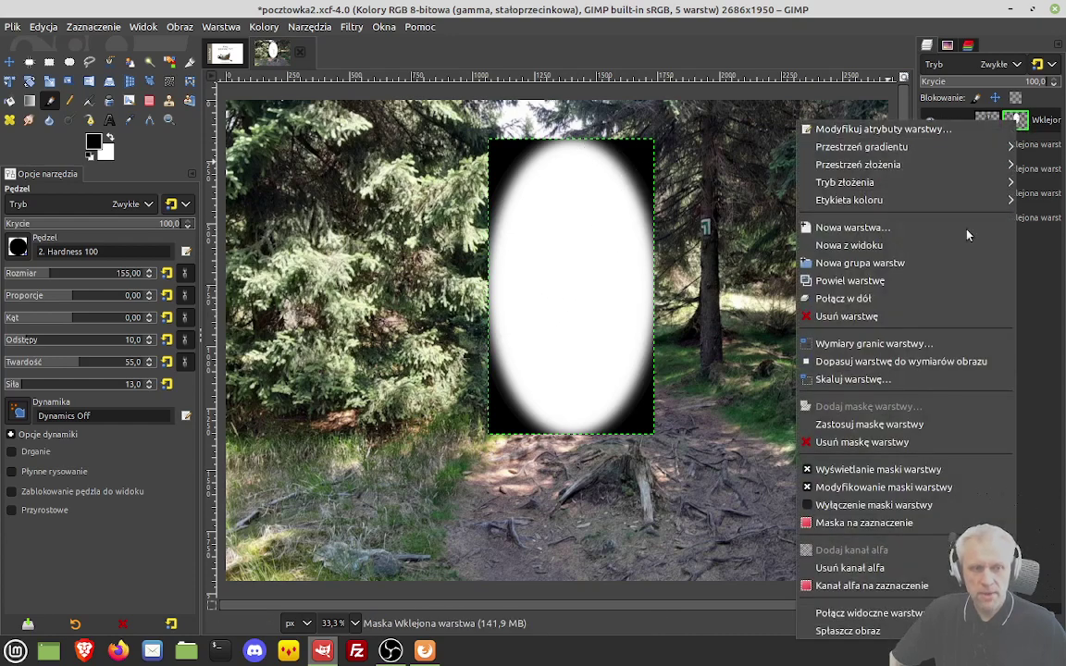
Step: Show the combined image and repaint the mask so grass surrounds the signpost's base
left_click(892, 475)
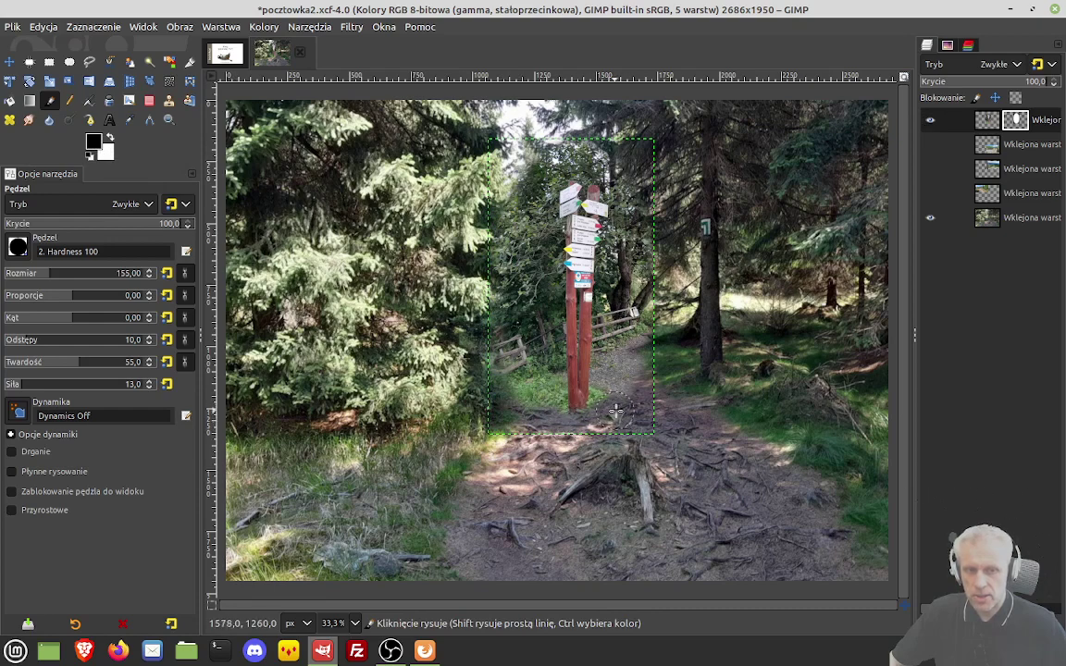
mouse_move(633, 419)
left_mouse_down()
mouse_move(621, 374)
mouse_move(592, 338)
left_mouse_up()
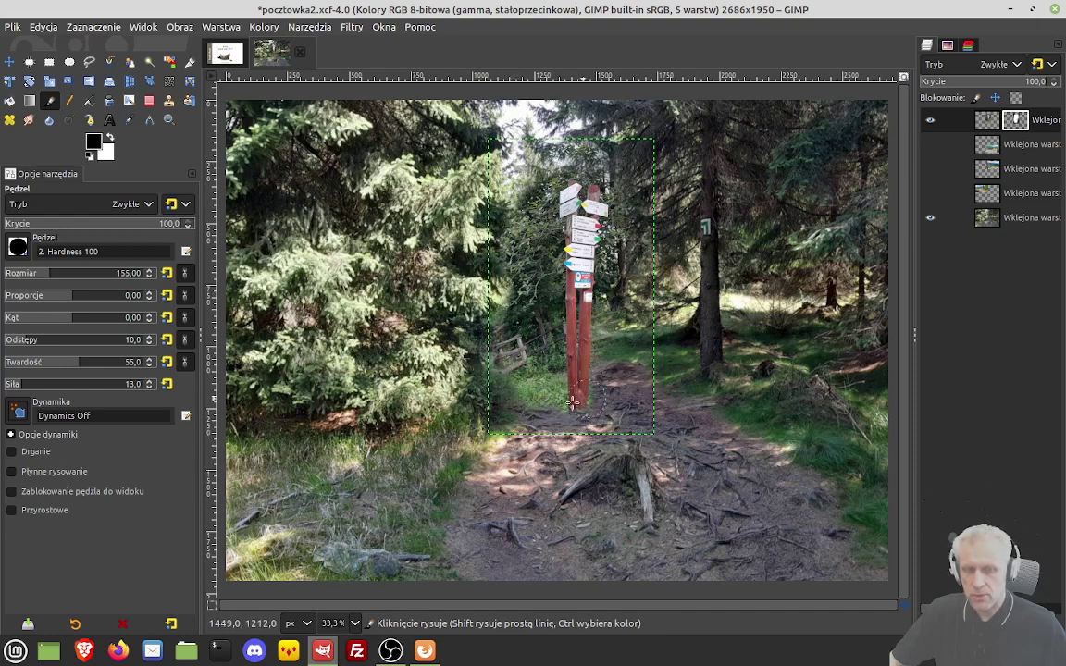
key("x")
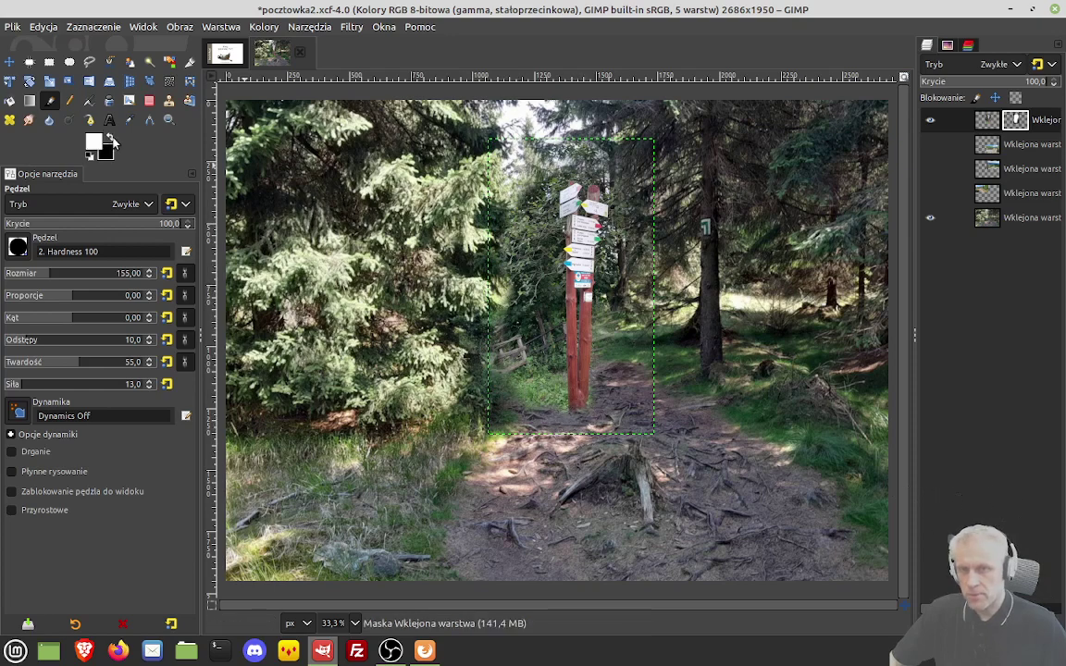
left_click_drag(560, 416, 597, 384)
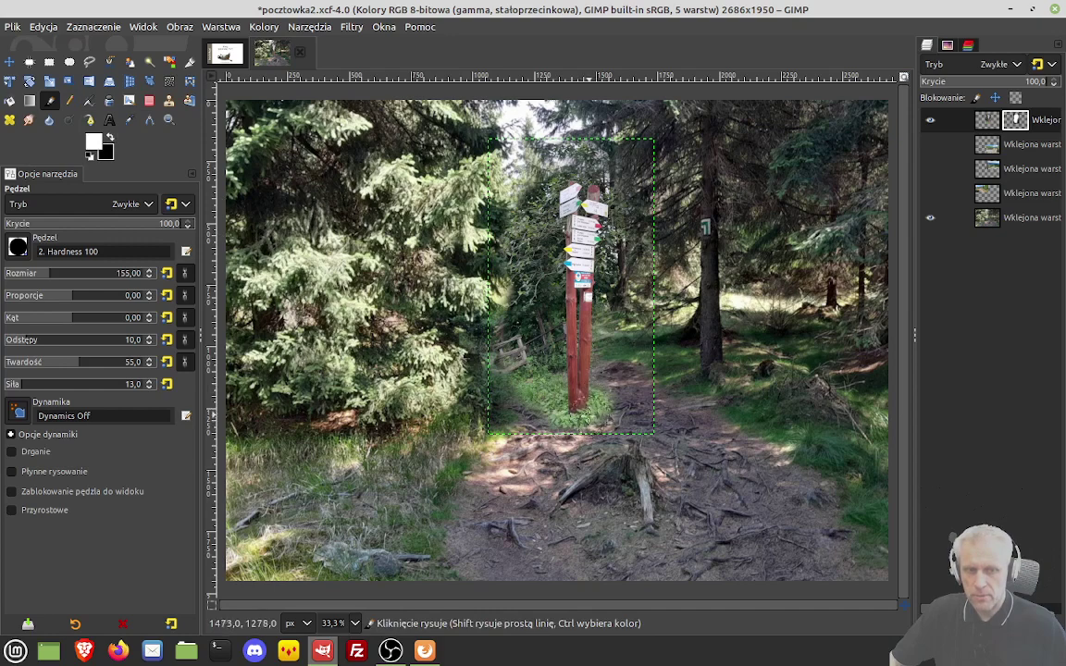
mouse_move(597, 384)
left_mouse_down()
mouse_move(586, 421)
mouse_move(529, 401)
mouse_move(616, 415)
left_mouse_up()
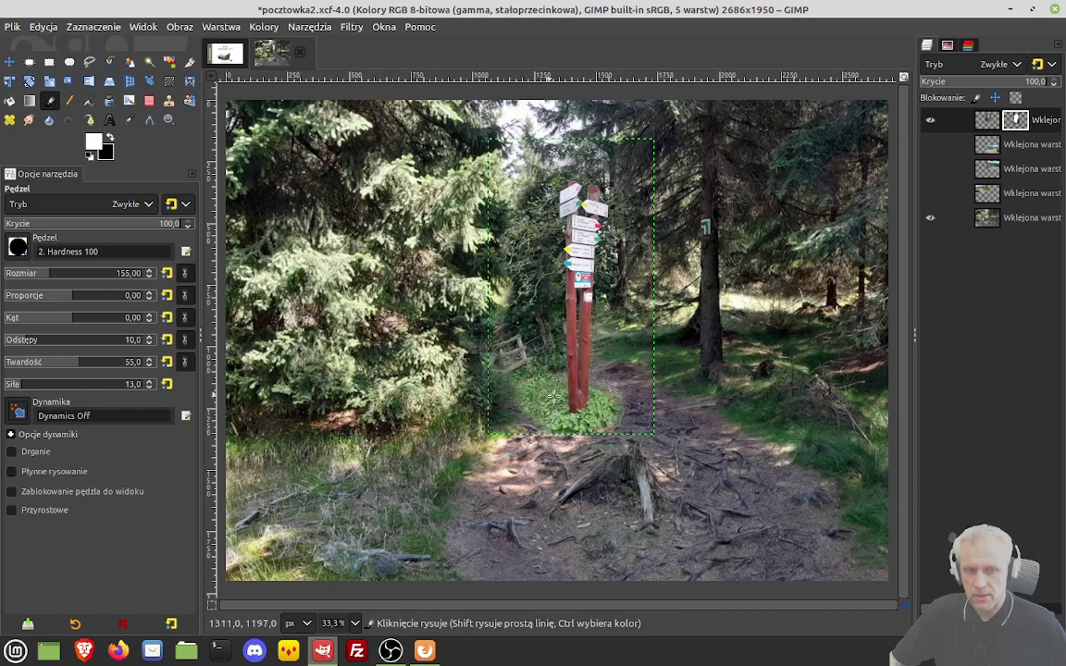
left_click(1013, 219)
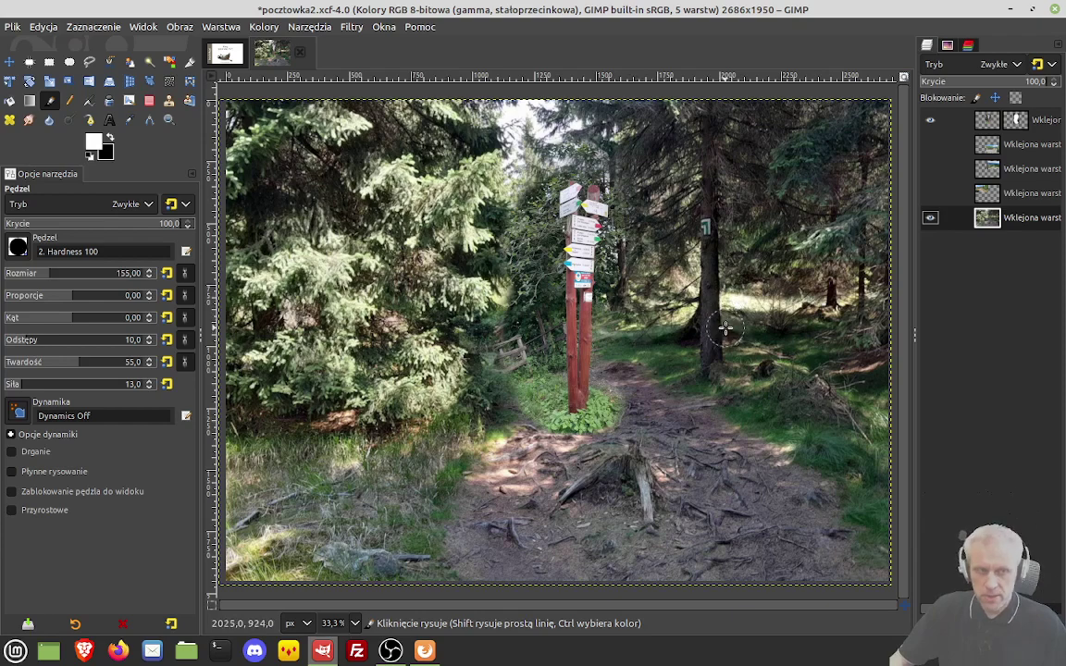
left_click(987, 121)
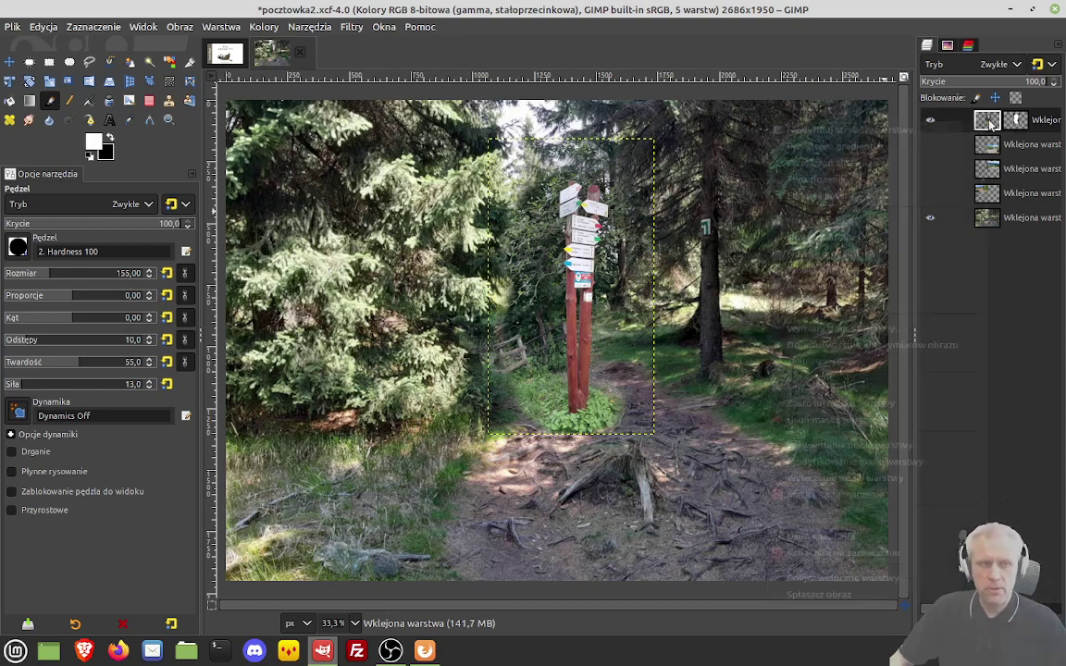
Step: Apply the signpost layer's mask, restore black as foreground, and move the layer above the background photo
right_click(1014, 125)
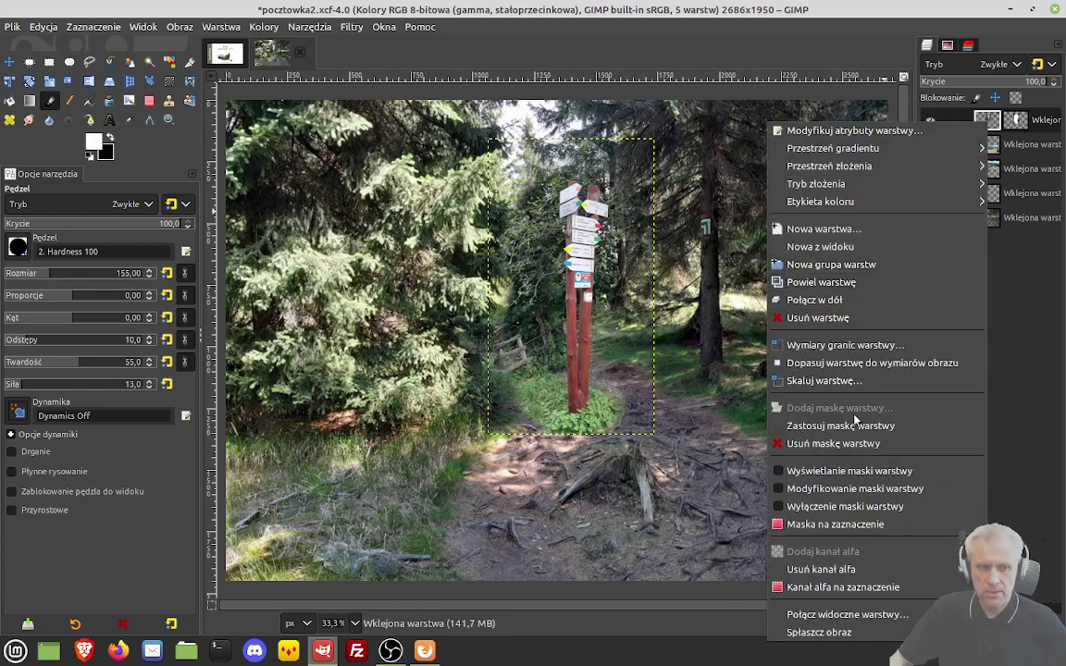
left_click(832, 425)
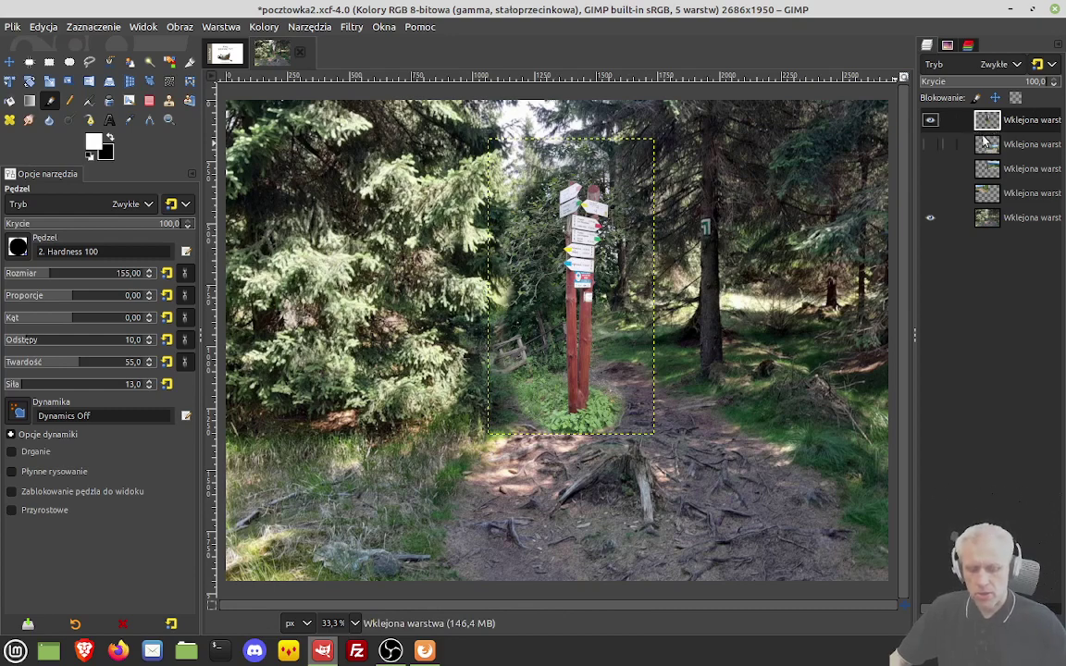
key("x")
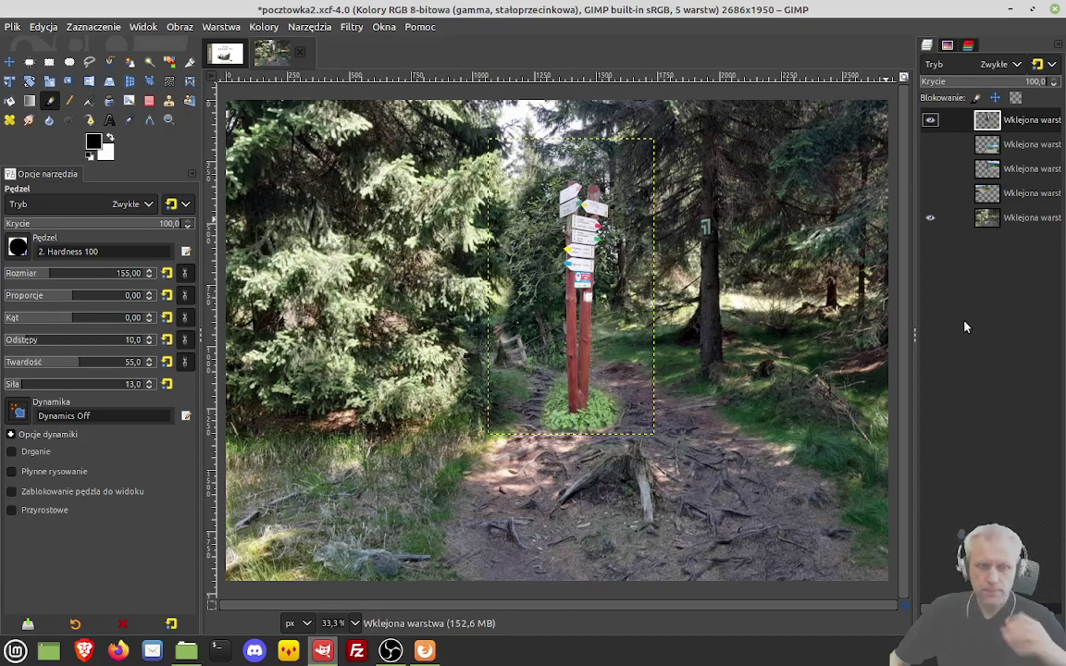
mouse_move(992, 120)
left_mouse_down()
mouse_move(996, 202)
mouse_move(983, 228)
left_mouse_up()
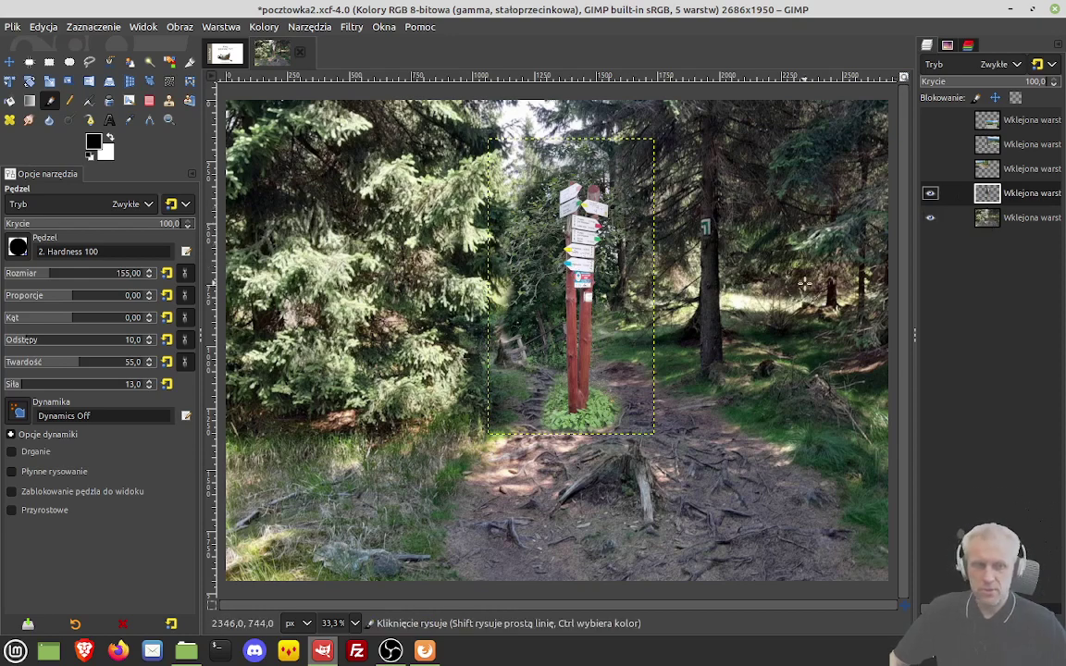
Step: Merge the signpost down into the trail photo, then briefly show and re-hide the other photo layers
right_click(993, 197)
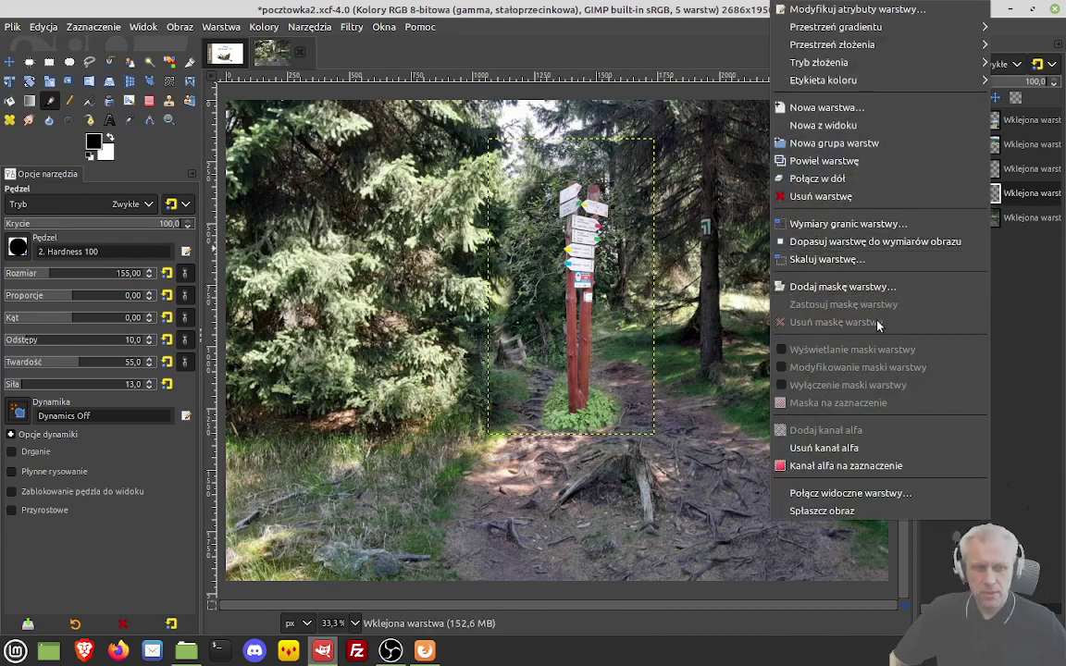
left_click(818, 179)
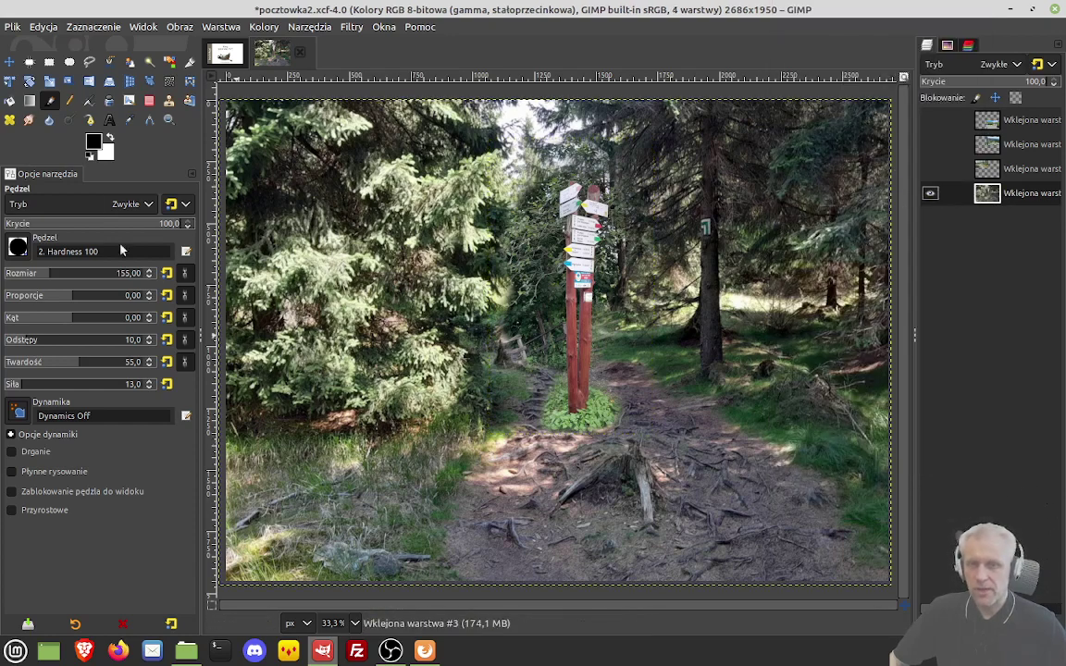
left_click(930, 166)
left_click(930, 144)
left_click(930, 119)
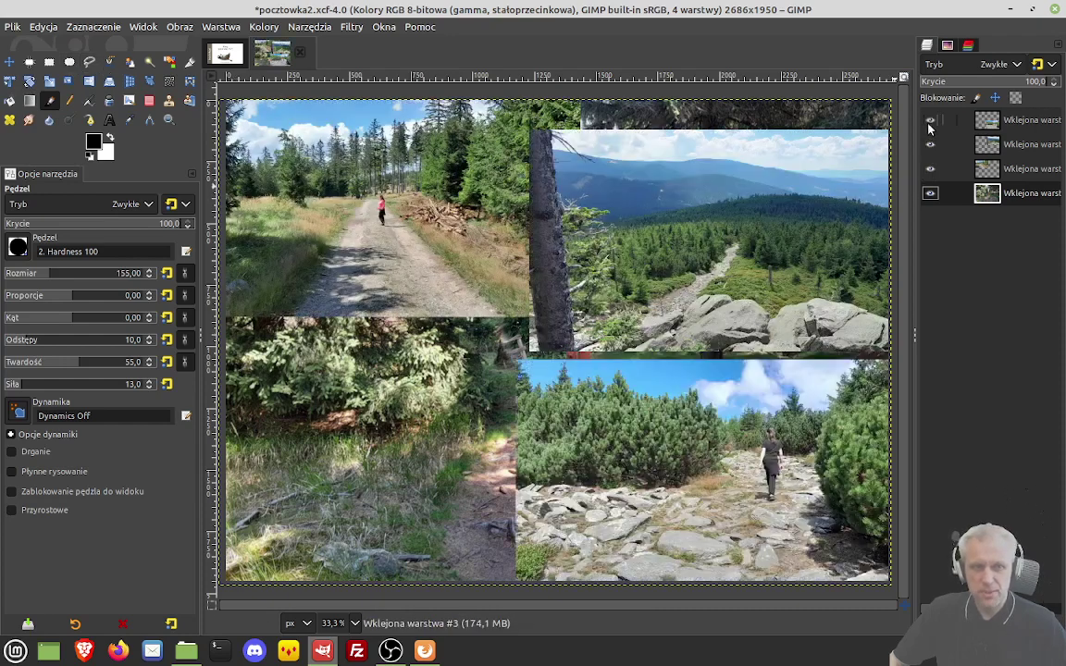
left_click(930, 119)
left_click(930, 145)
left_click(930, 167)
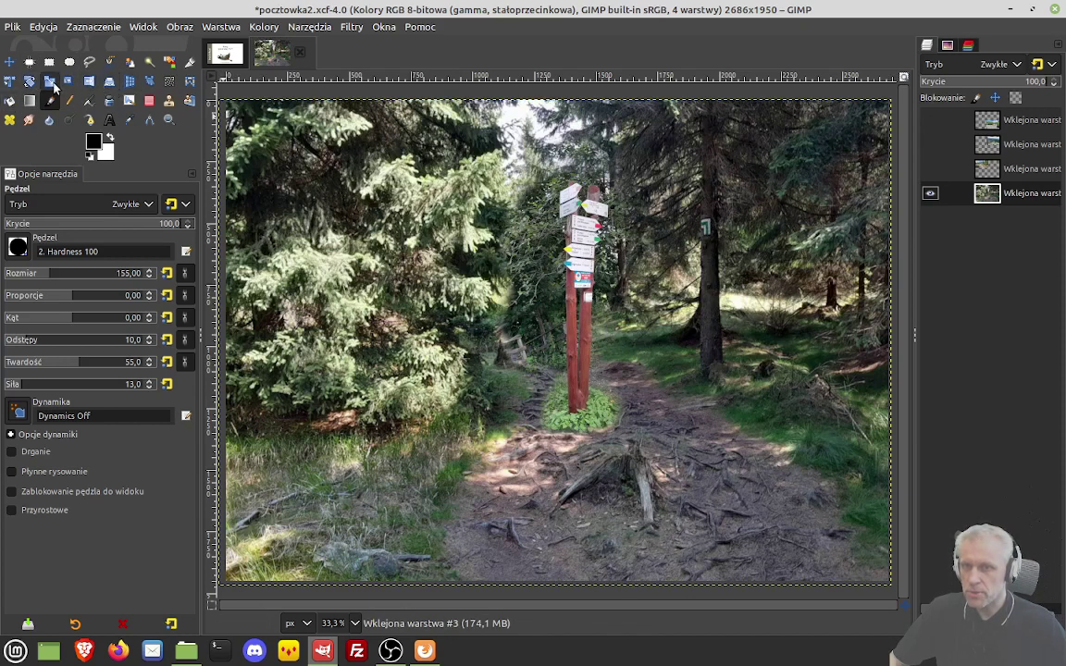
Step: Scale the merged trail photo to 1702×1150 px and move it to the canvas centre
left_click(49, 81)
left_click_drag(236, 116, 488, 318)
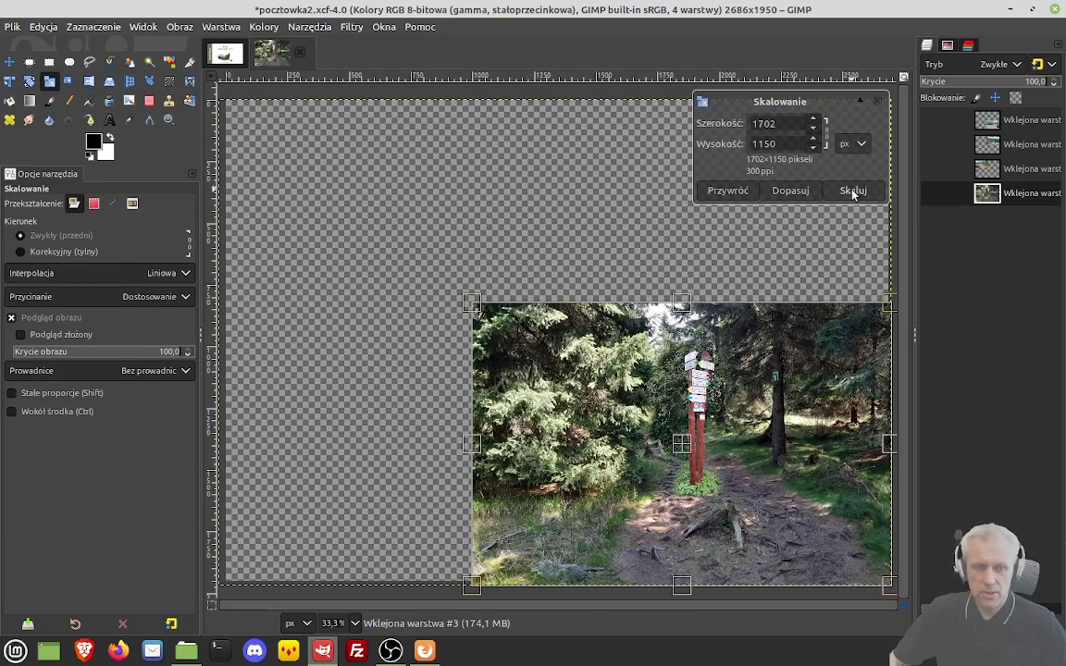
left_click(853, 192)
left_click(10, 61)
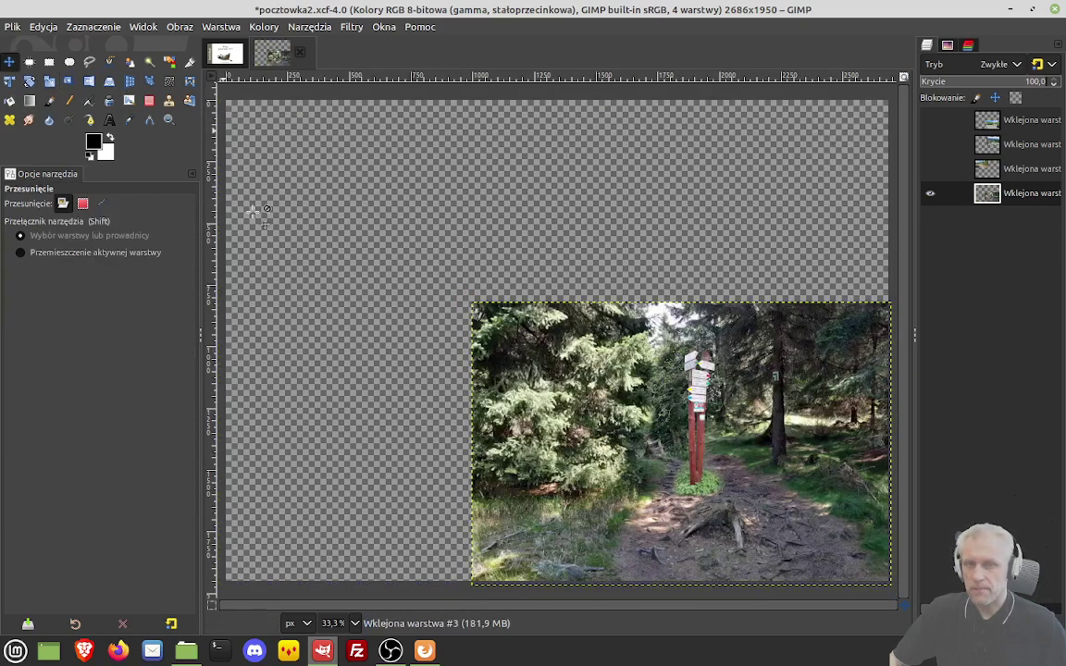
left_click_drag(624, 399, 515, 280)
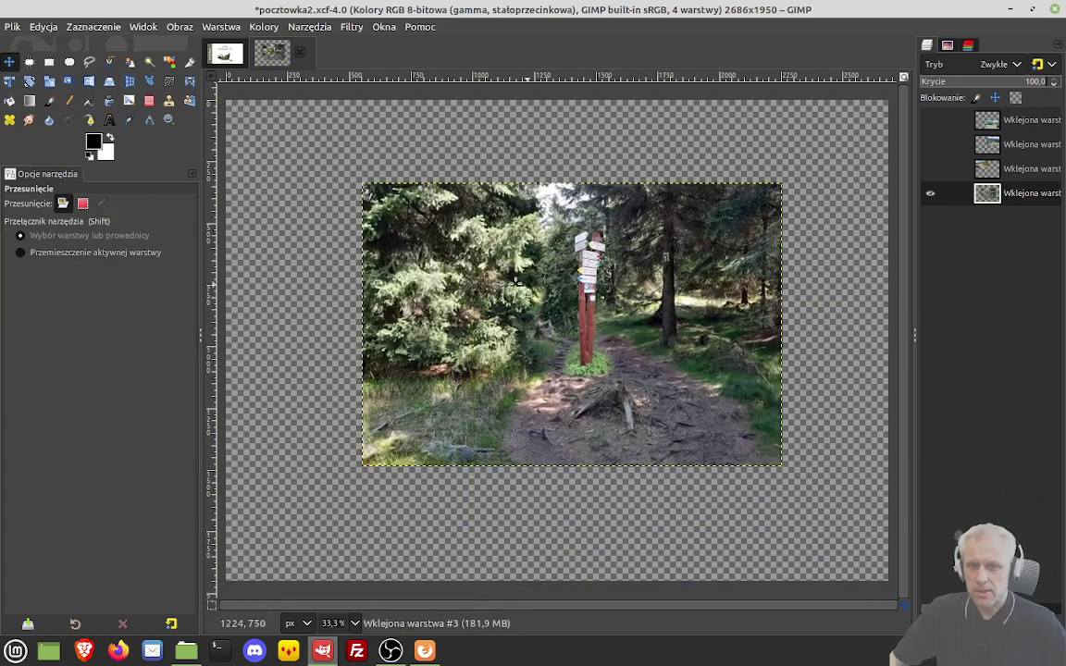
Step: Add a white 77 px caption 'Zaczynamy wycieczkę' near the bottom of the trail photo
left_click(109, 119)
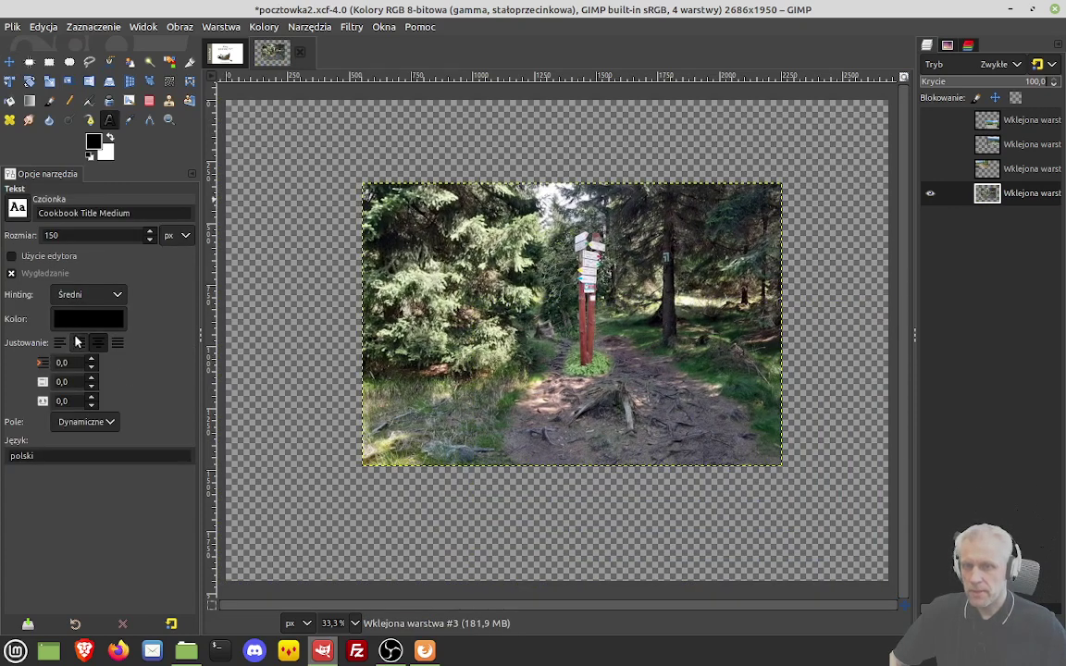
left_click(63, 235)
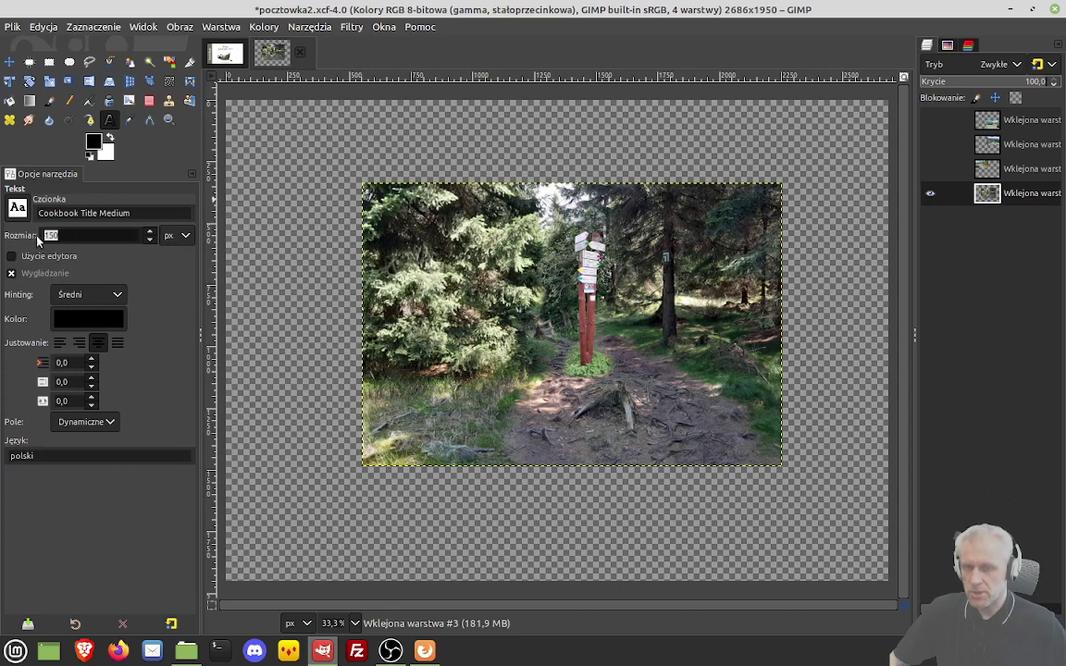
type("77")
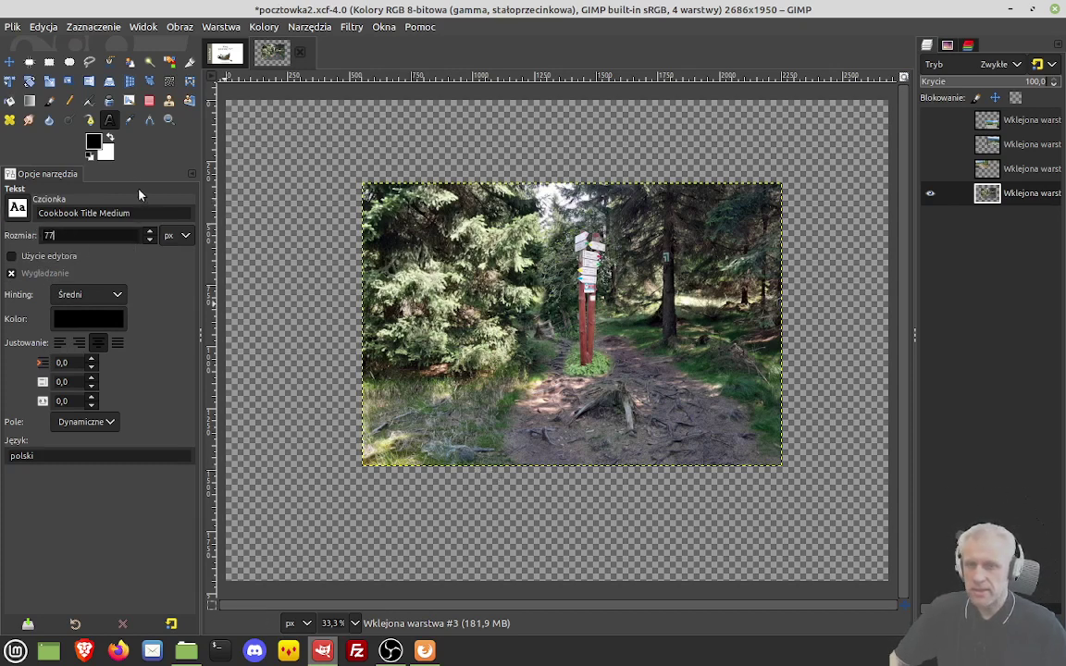
left_click(108, 137)
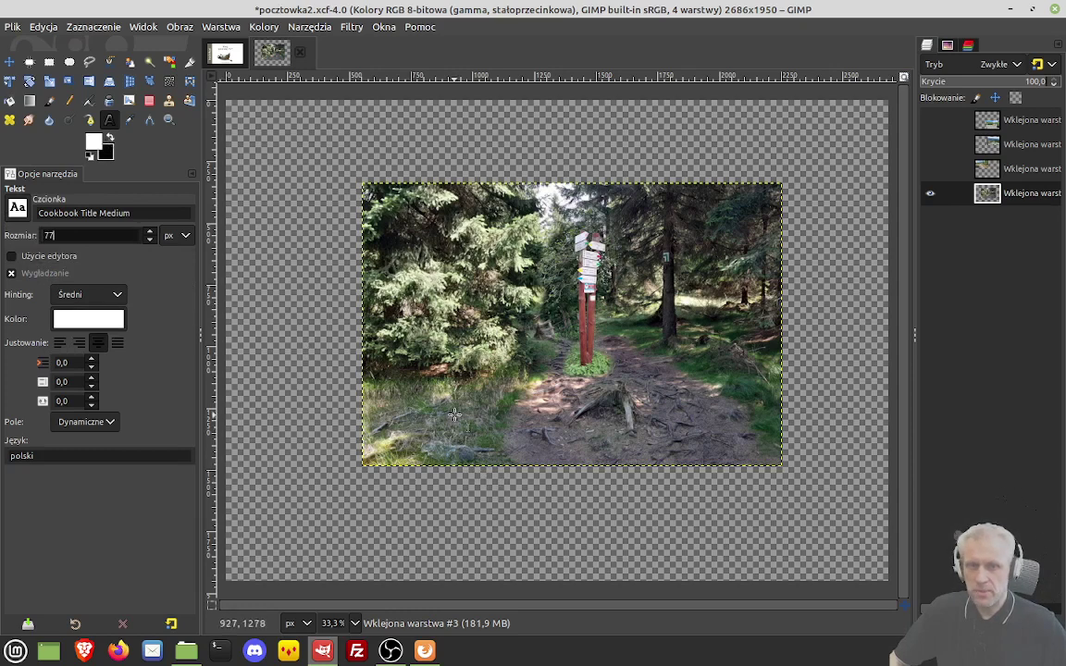
left_click(398, 407)
type("Zaczynam")
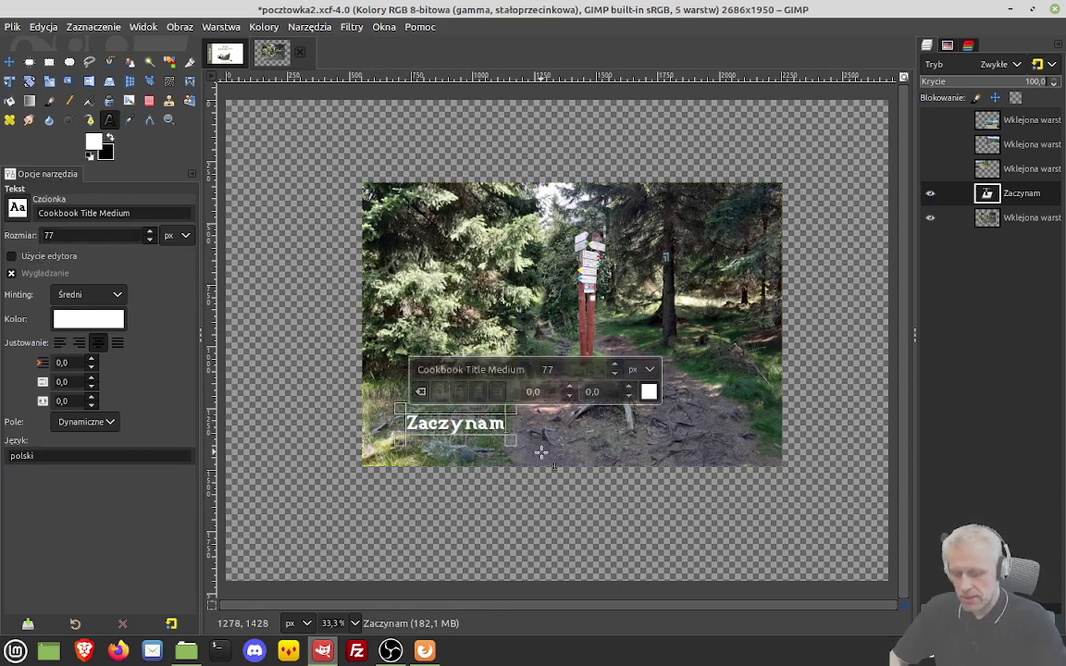
type("y wycieczk")
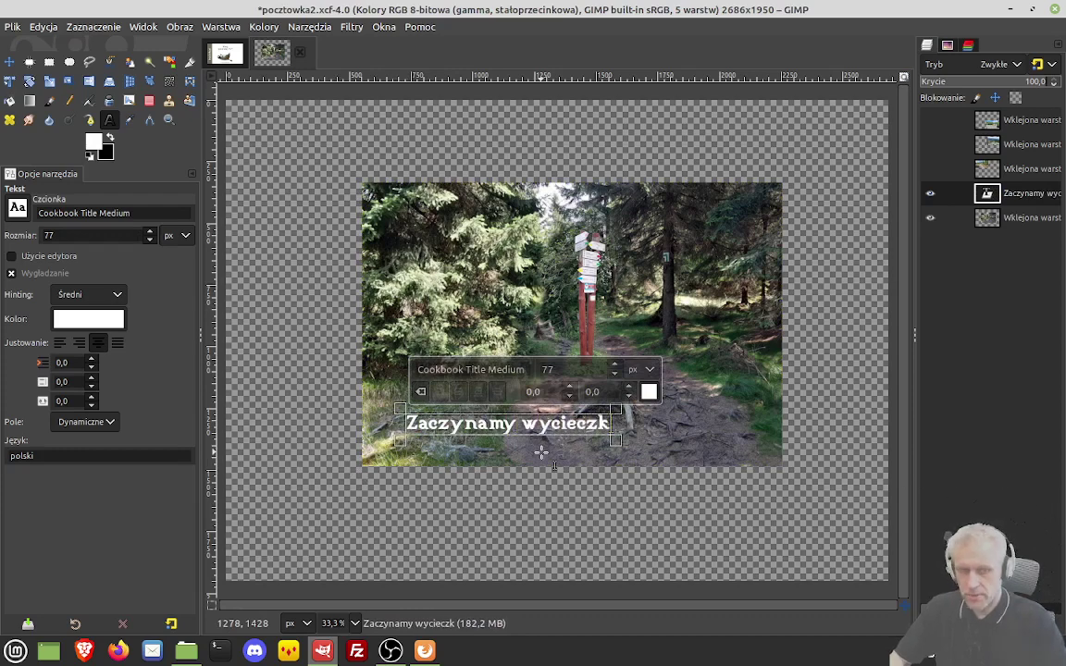
type("ę")
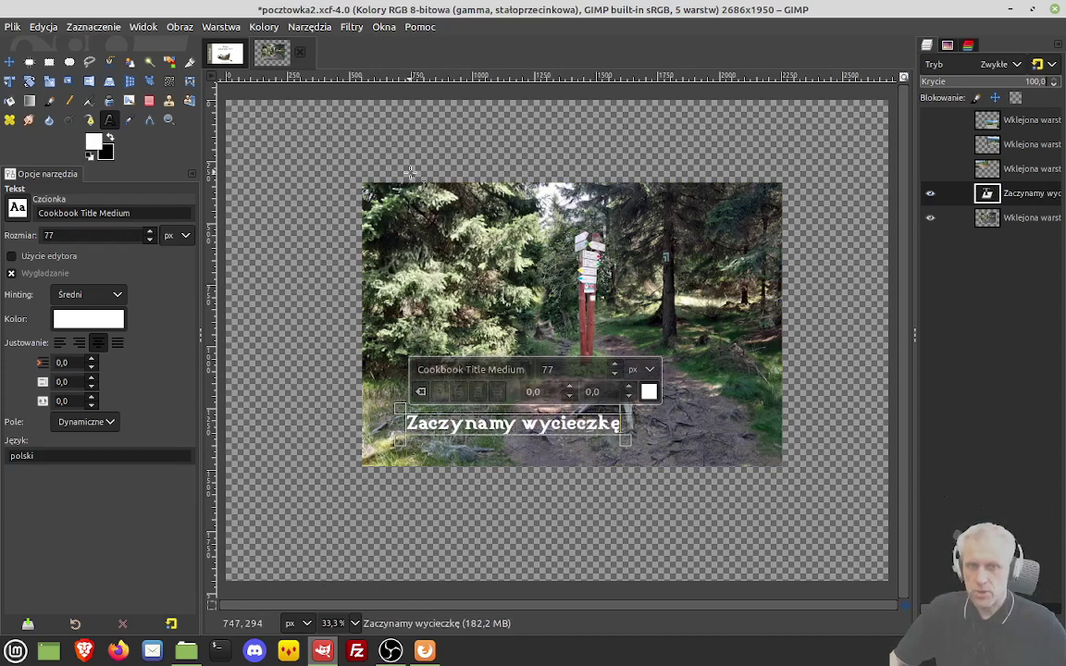
left_click(351, 27)
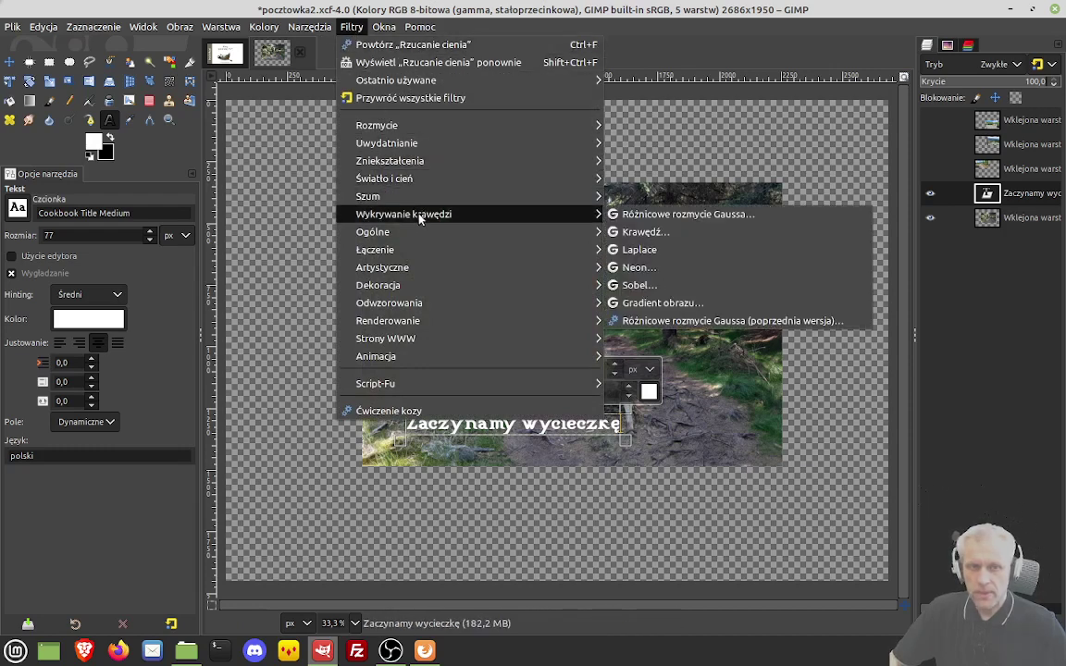
mouse_move(384, 179)
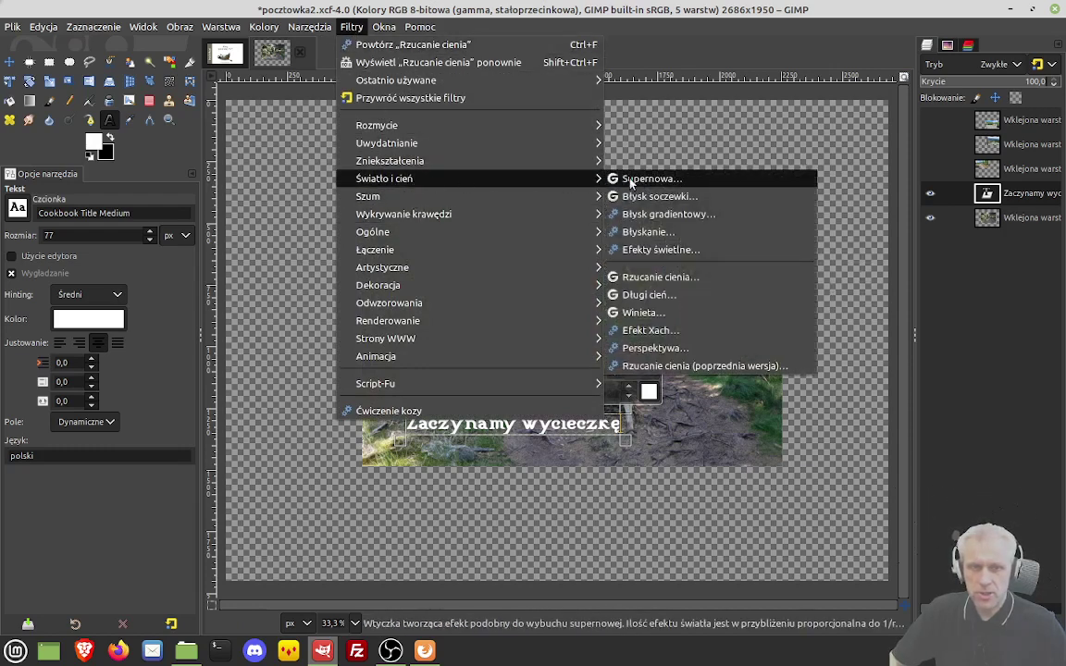
Step: Apply a Drop Shadow to the caption using the most recently used preset
left_click(675, 282)
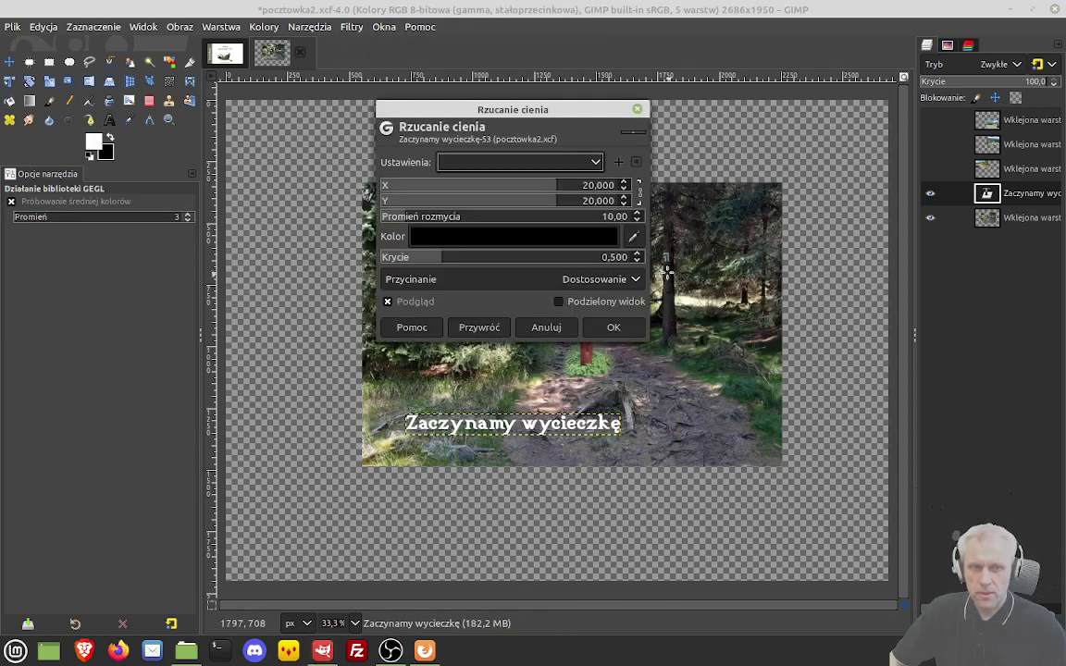
left_click(599, 162)
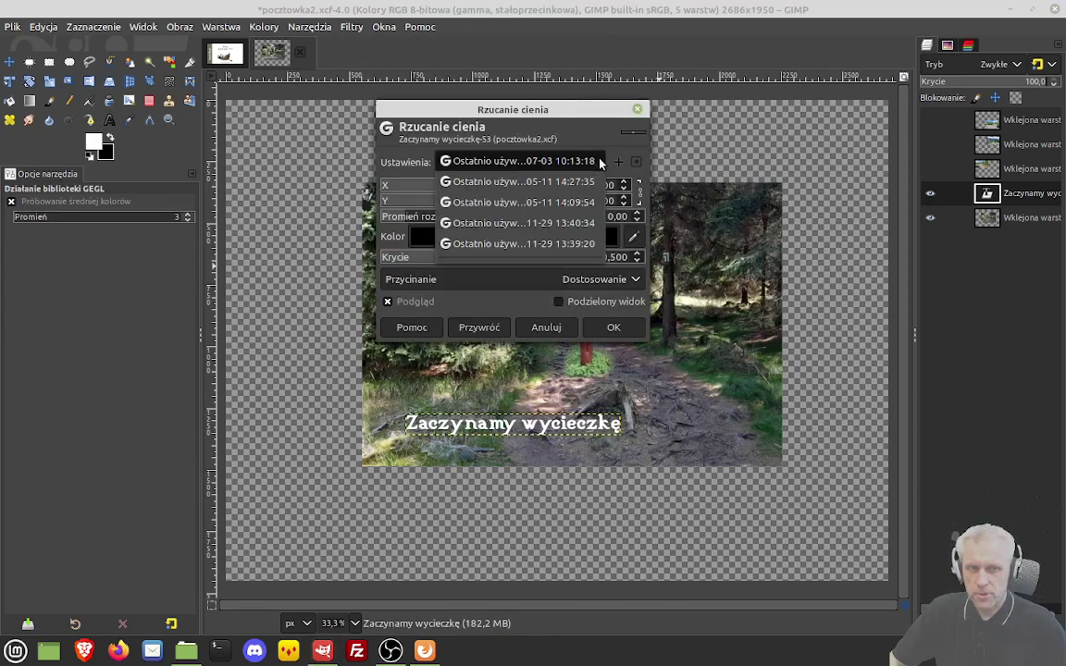
left_click(518, 162)
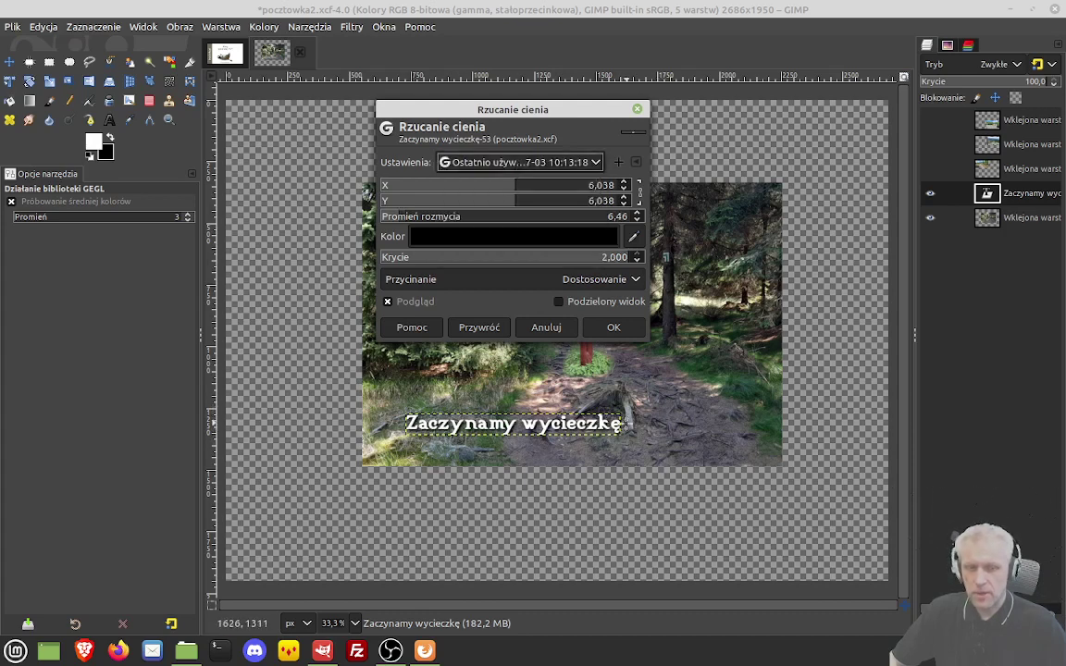
left_click(612, 327)
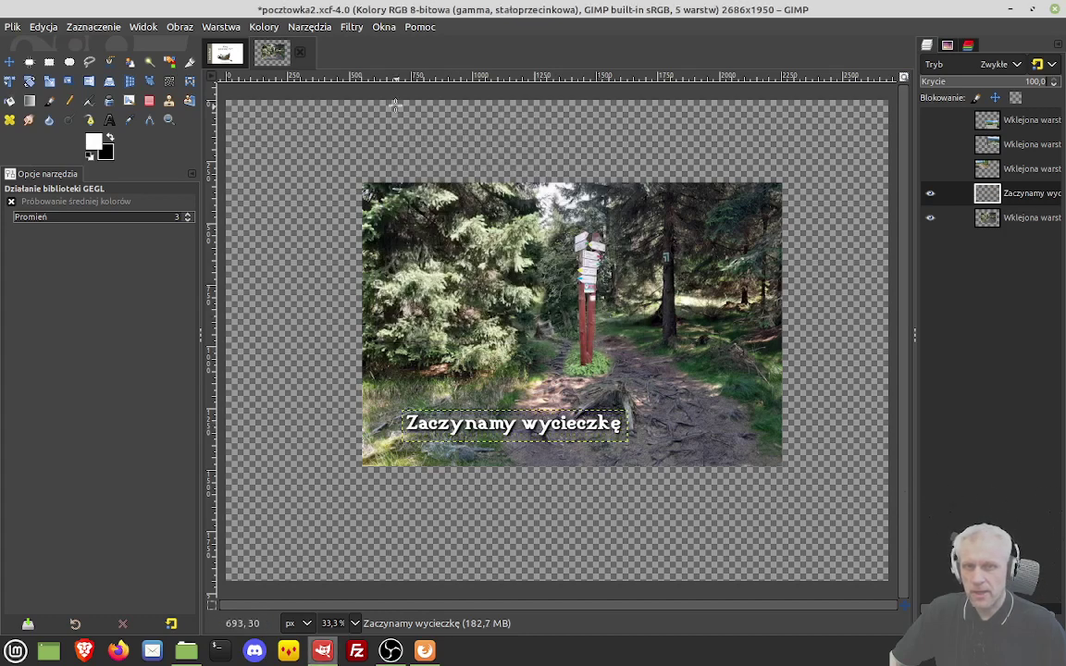
left_click(352, 27)
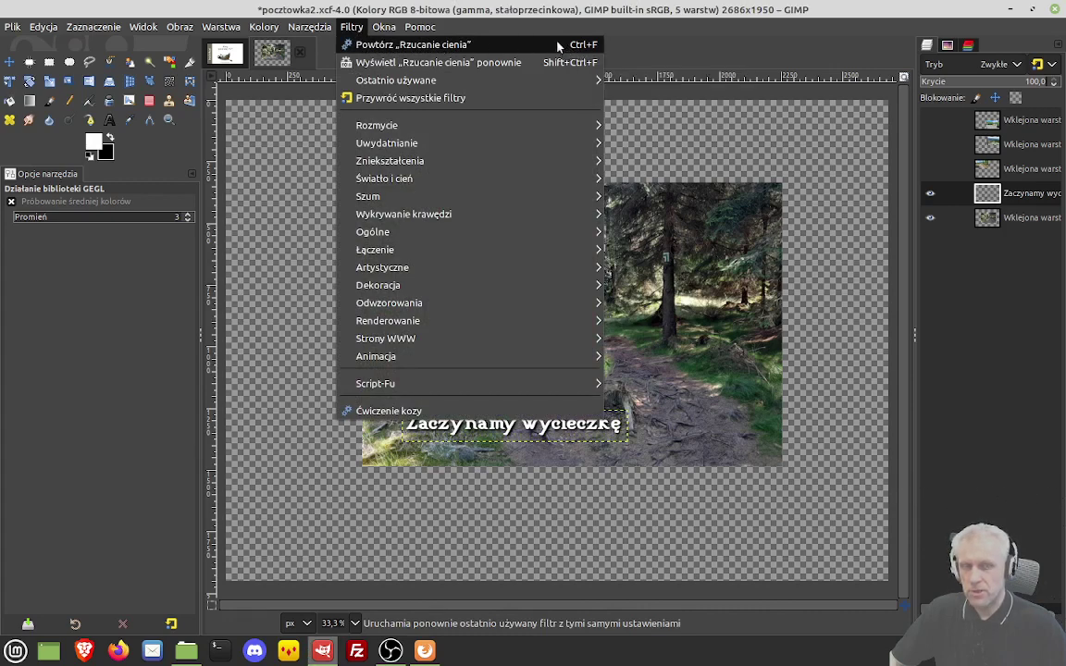
left_click(541, 11)
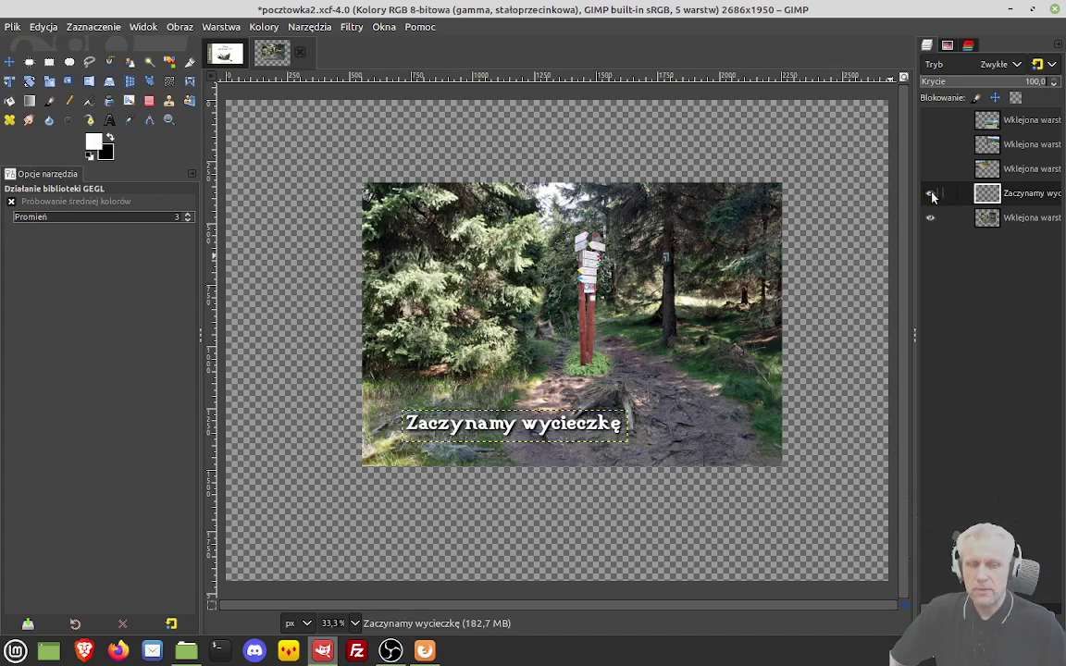
Step: Merge the caption text layer down into the trail photo beneath it
right_click(988, 196)
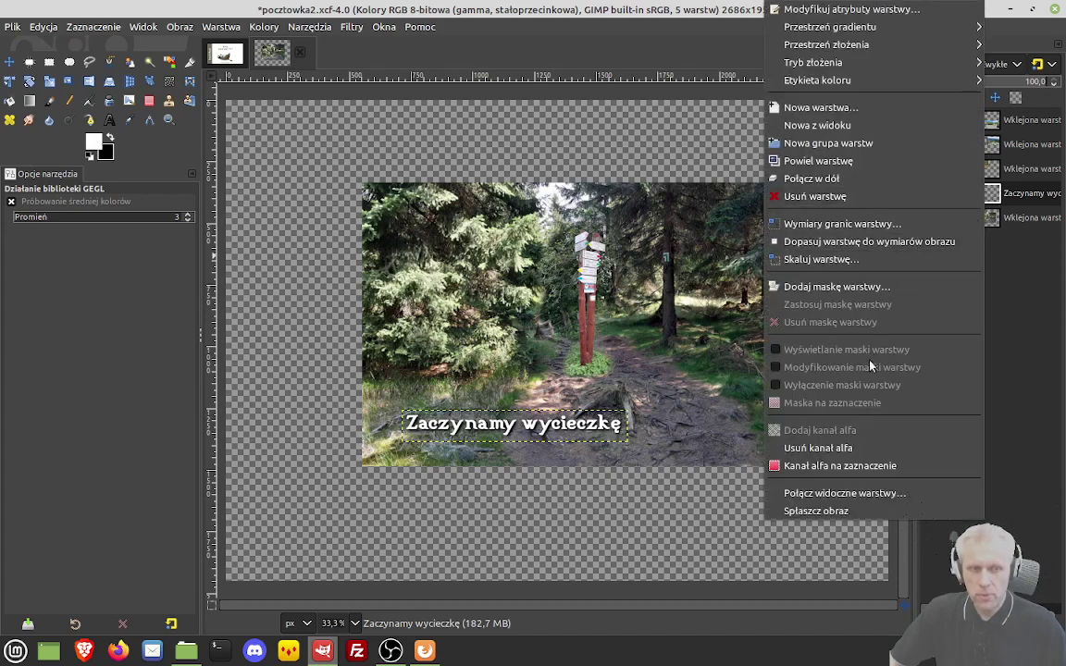
left_click(836, 181)
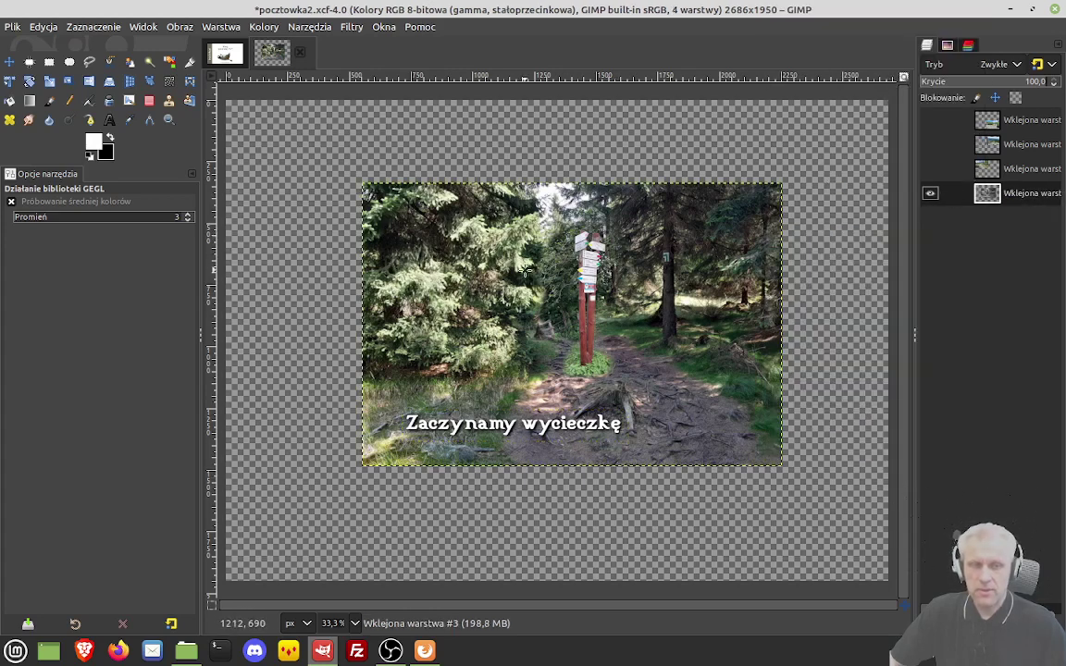
Step: Show the forest-road layer and move it over the first photo, abandoning a first scaling attempt
left_click(930, 169)
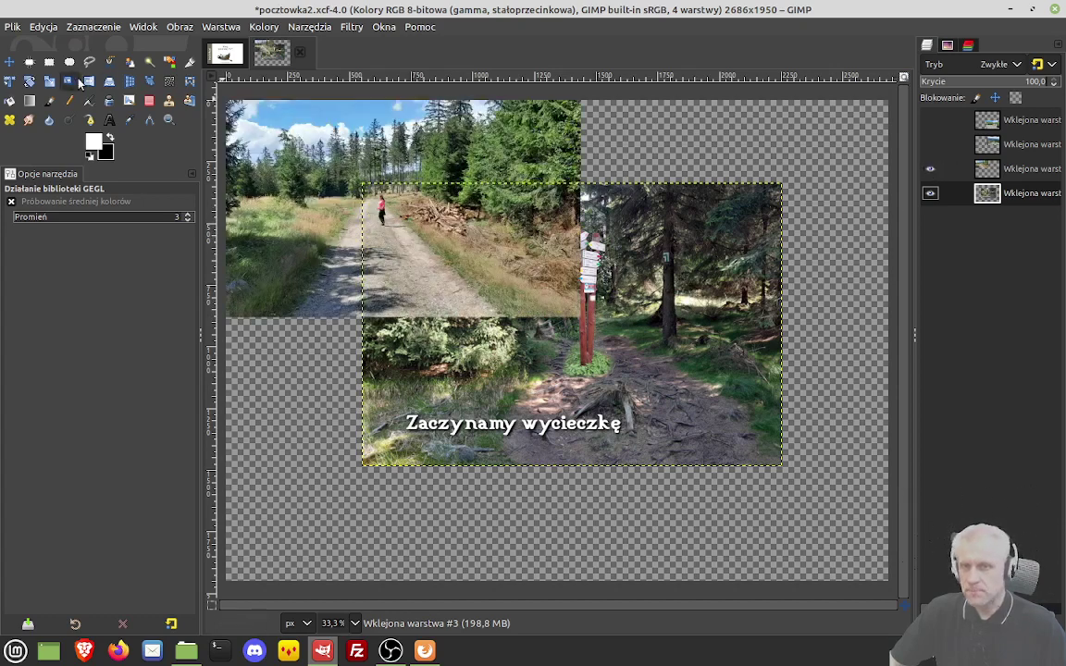
left_click(10, 61)
left_click_drag(337, 124, 515, 276)
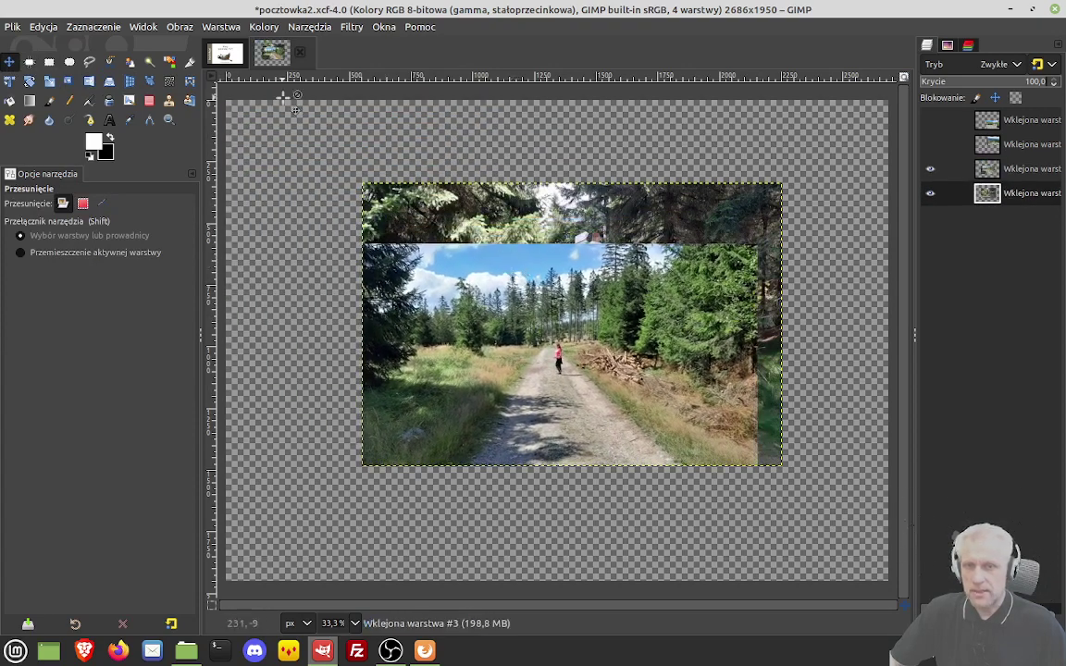
left_click(49, 81)
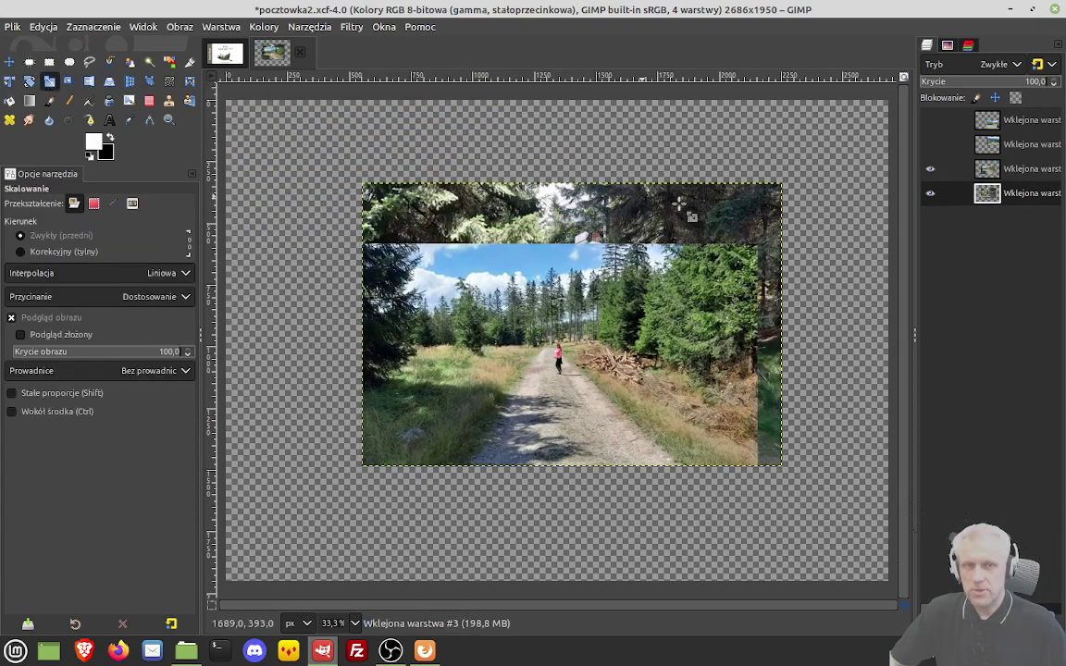
left_click(668, 235)
left_click_drag(750, 238, 724, 253)
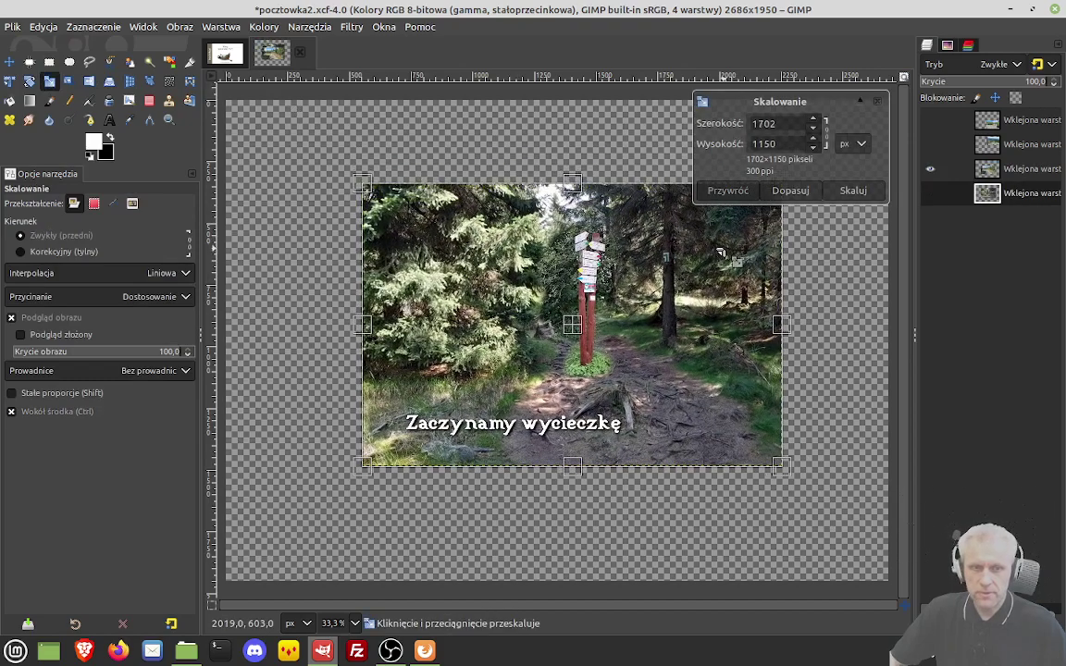
key("Return")
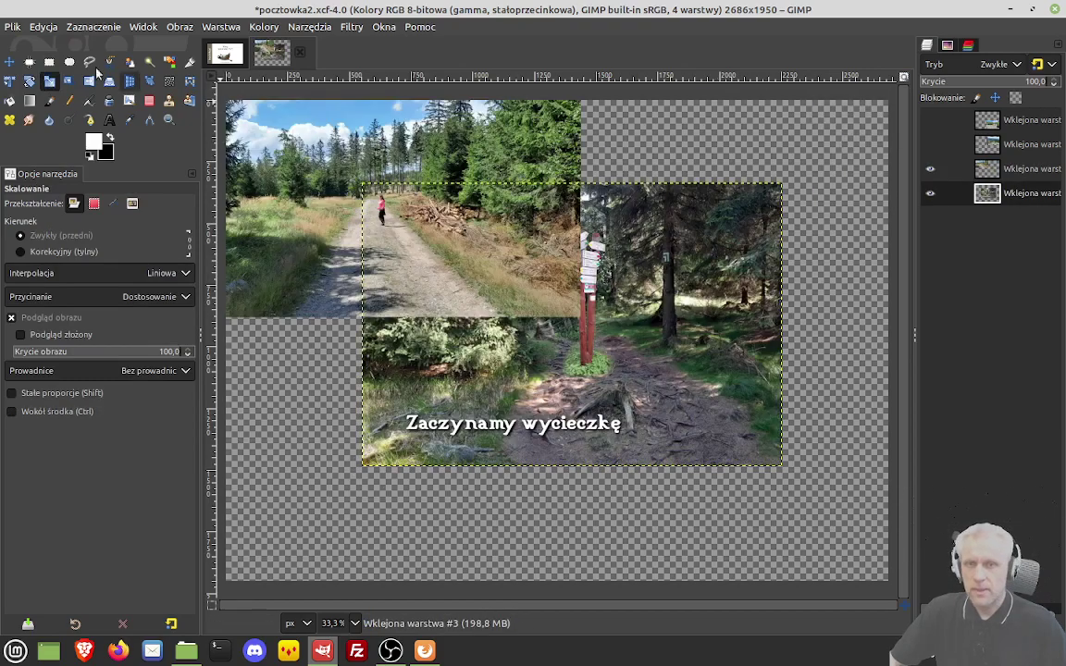
left_click(9, 61)
left_click_drag(339, 115, 560, 302)
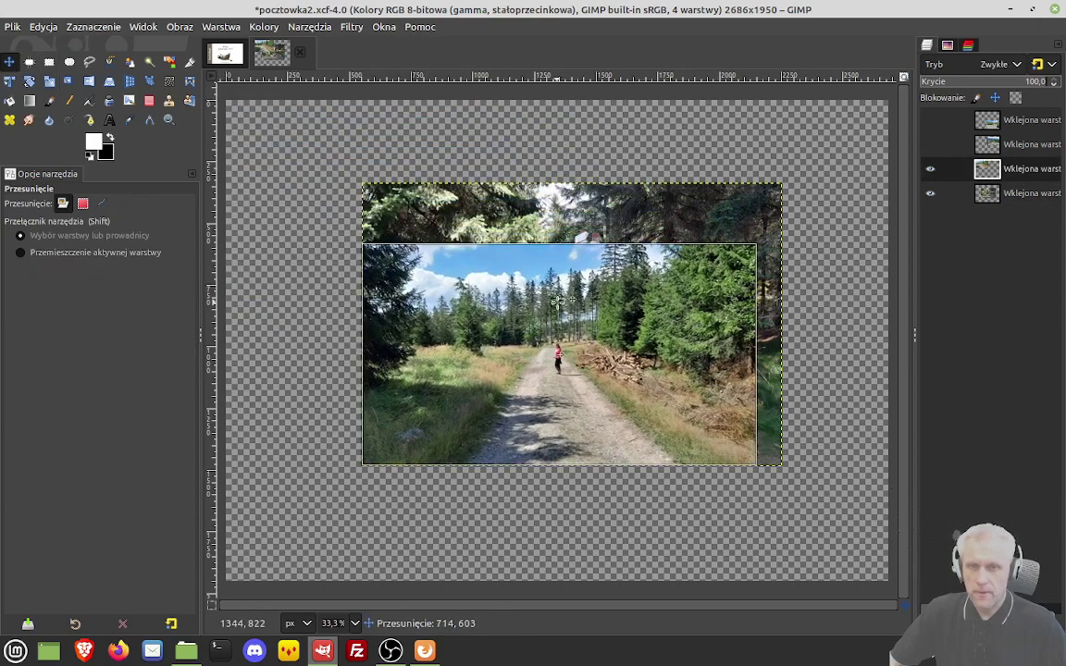
Step: Show the rocky-trail layer and enlarge the forest-road photo to 1705×1152 px
left_click(50, 81)
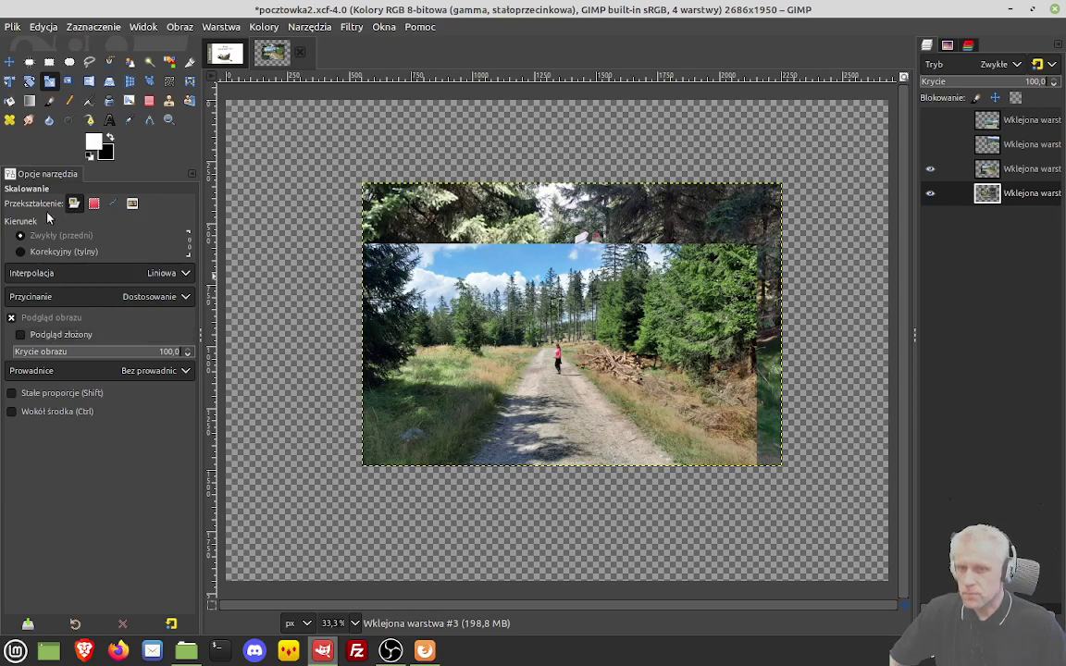
left_click(1012, 125)
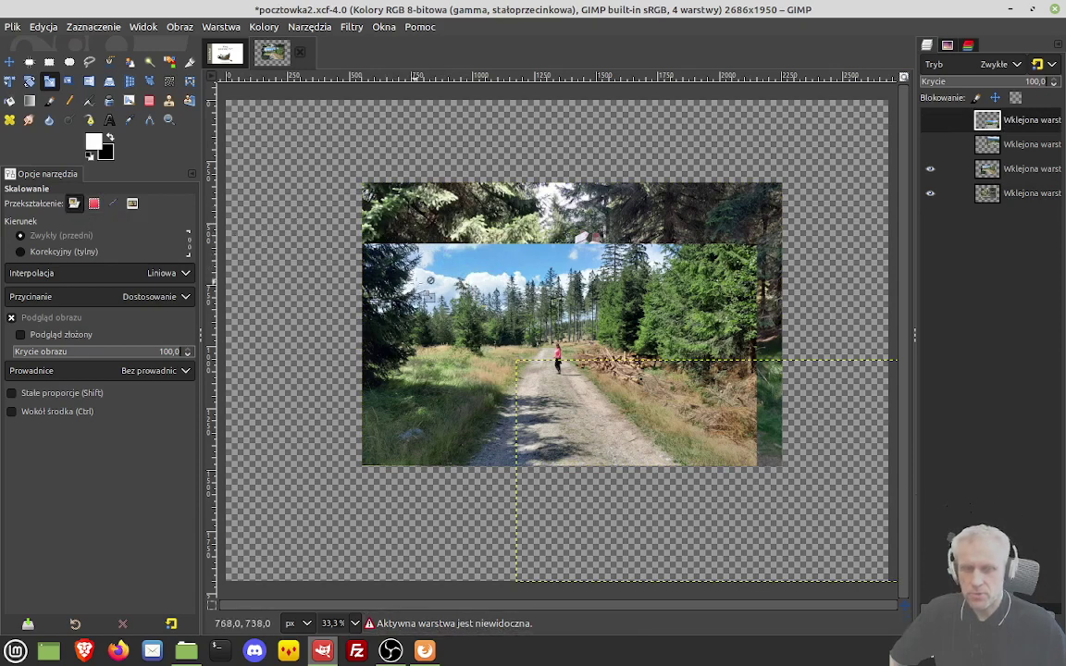
left_click(930, 121)
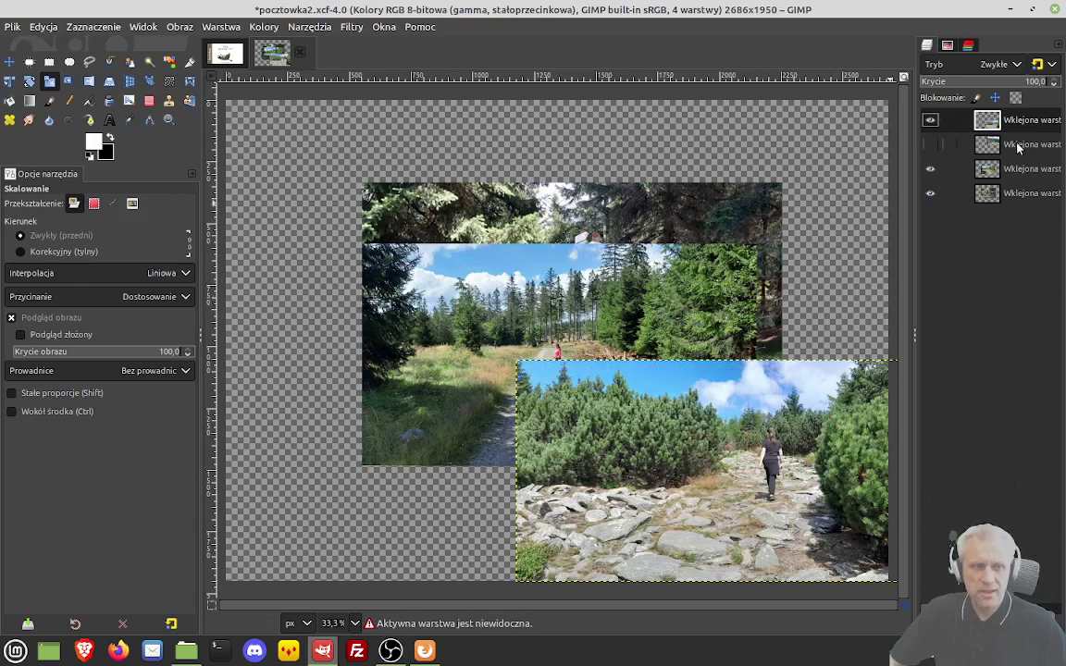
left_click(1008, 171)
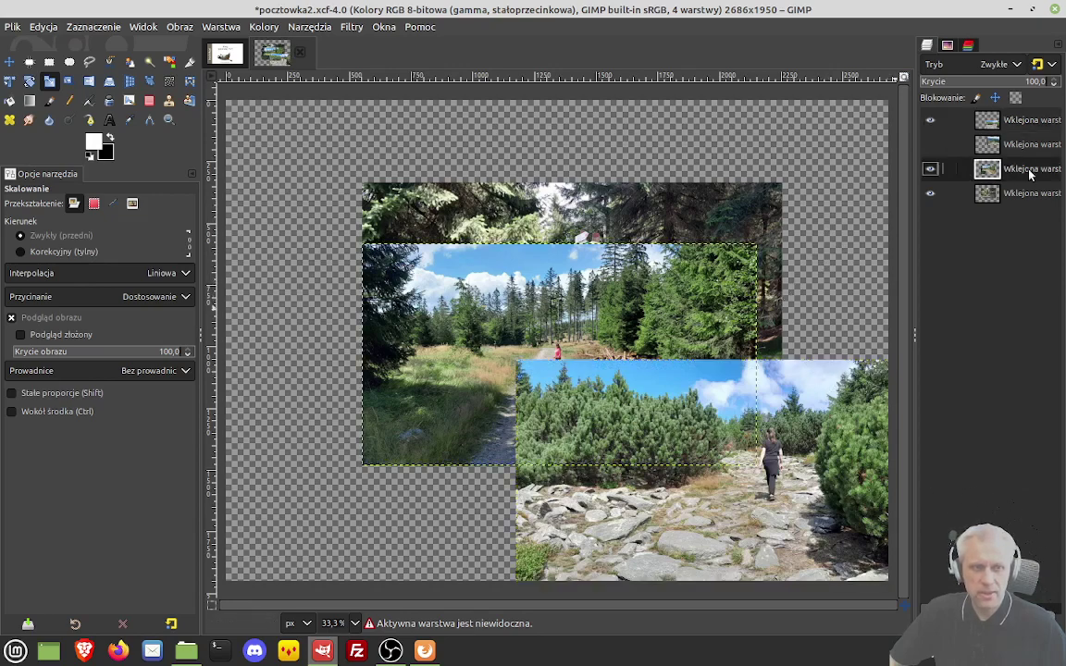
left_click(732, 253)
left_click_drag(755, 246, 788, 188)
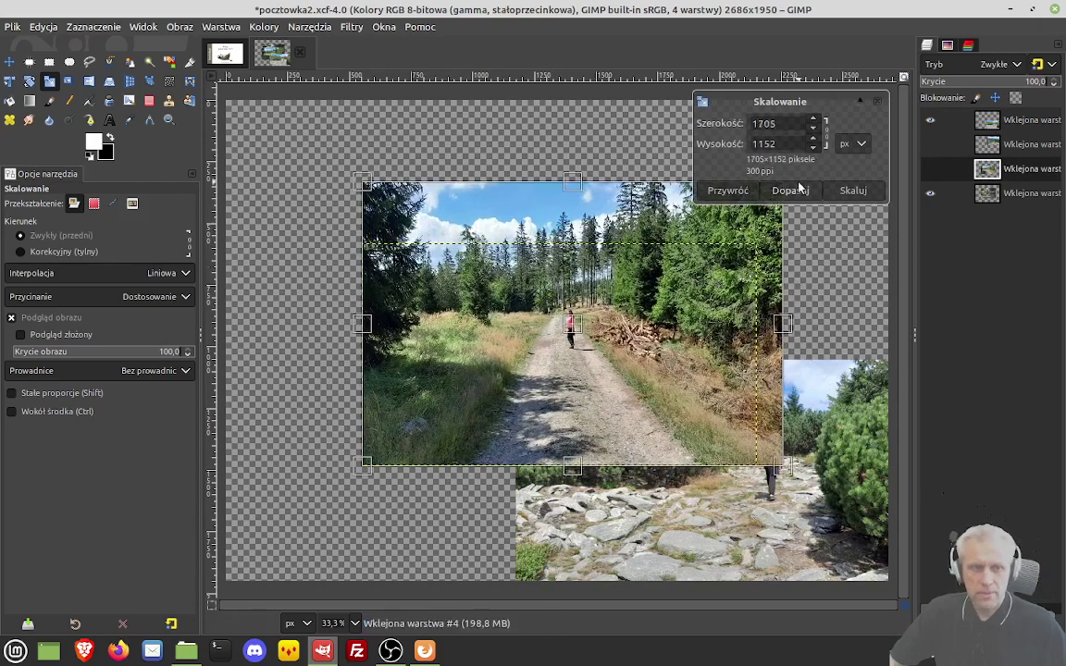
left_click(852, 190)
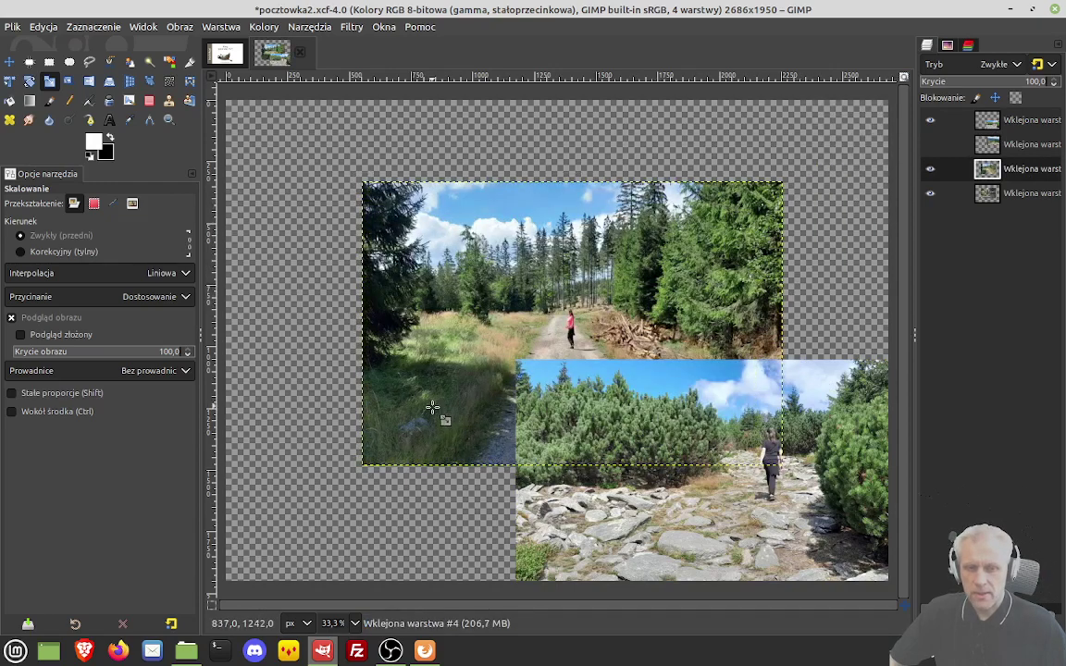
Step: Add the caption 'Na razie płasko' near the road photo's bottom, hiding the rocky-trail layer
left_click(110, 120)
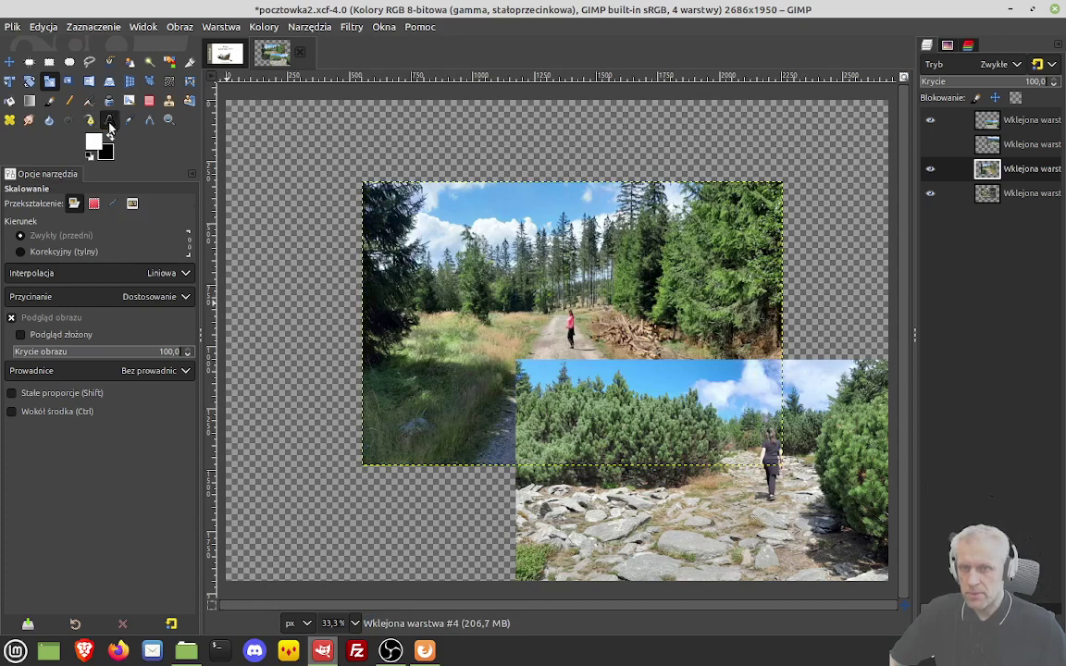
left_click(443, 422)
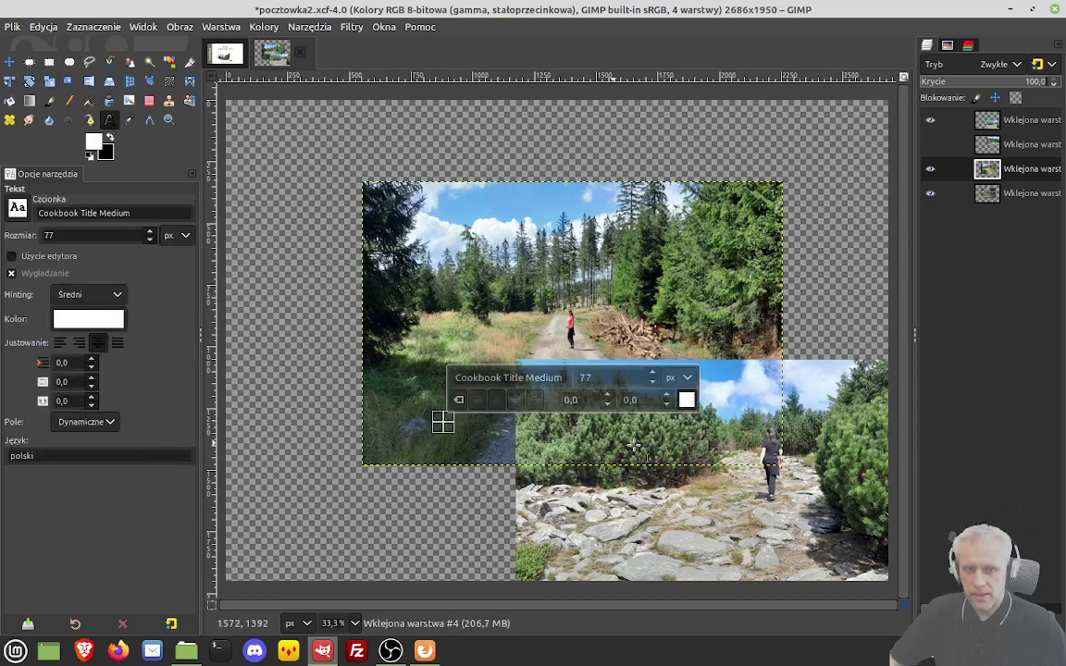
type("Na ")
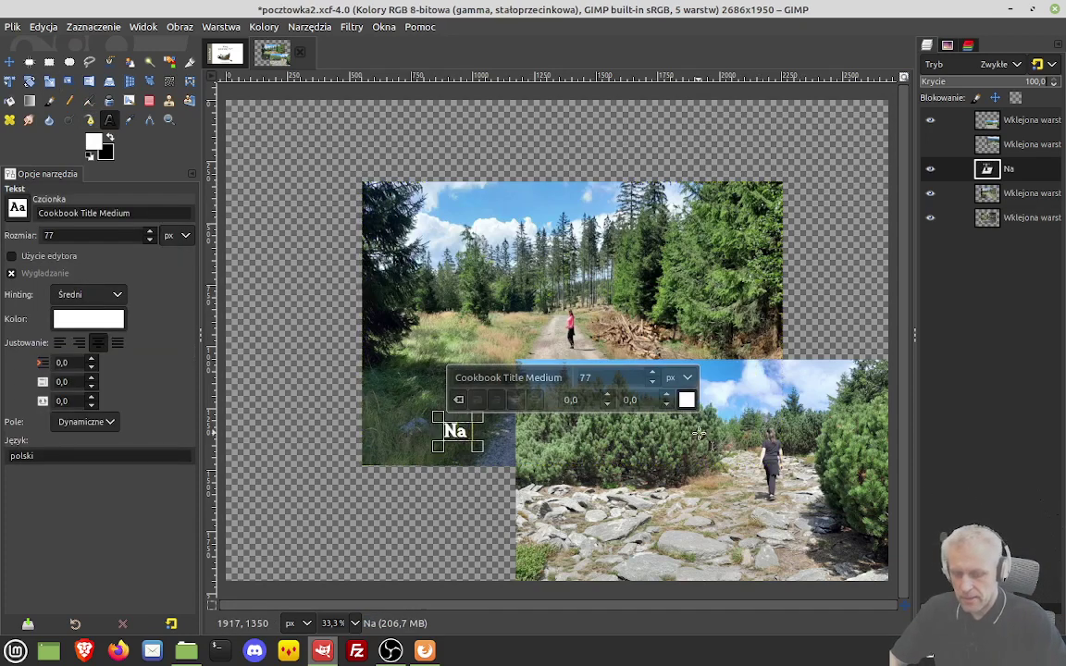
type("razie płasko")
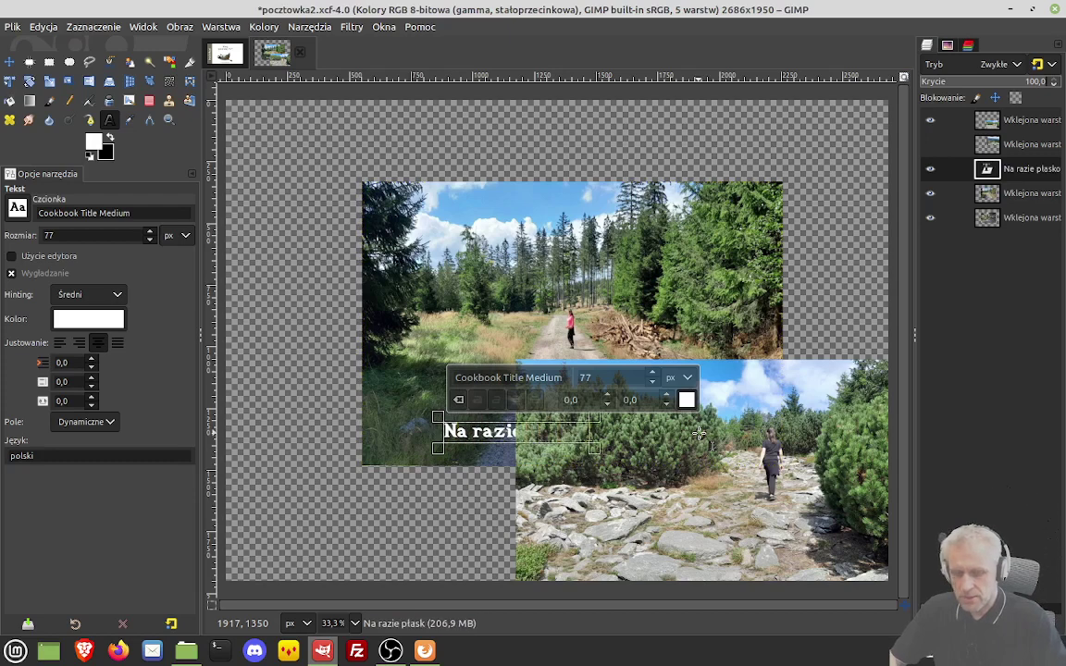
left_click(930, 119)
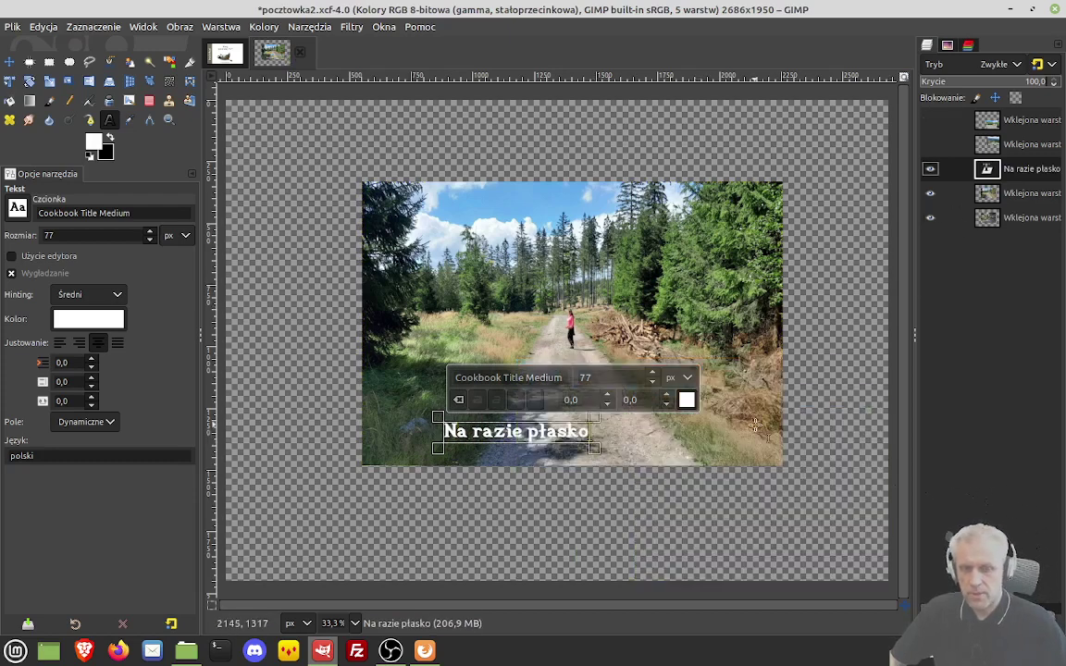
key("Escape")
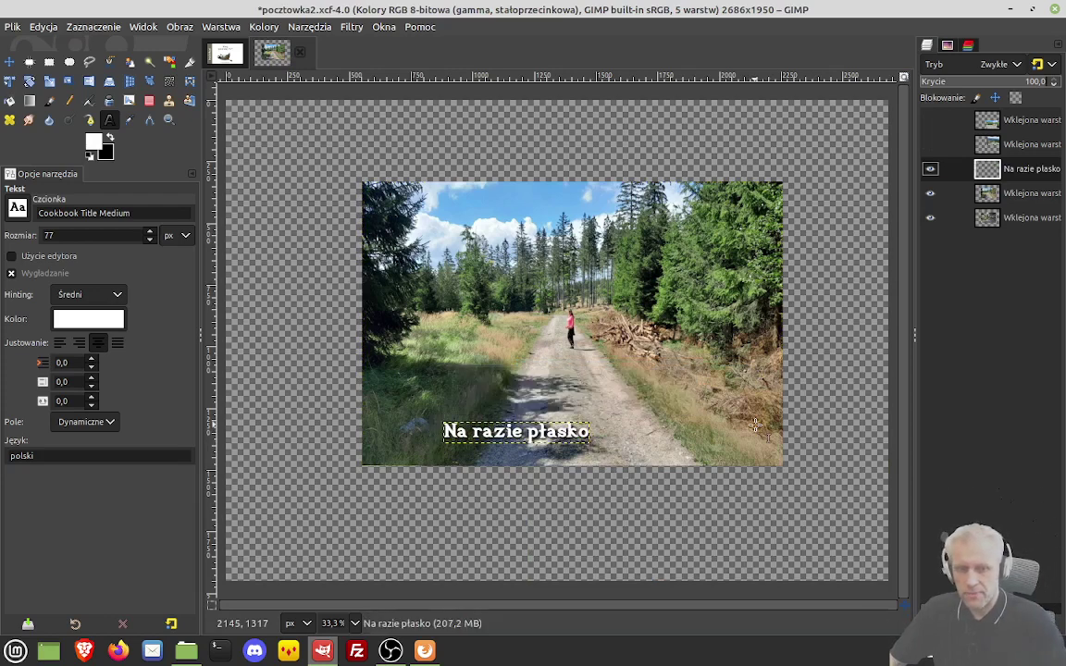
Step: Merge the caption down into the forest-road photo and make the bottom layer visible
left_click(352, 28)
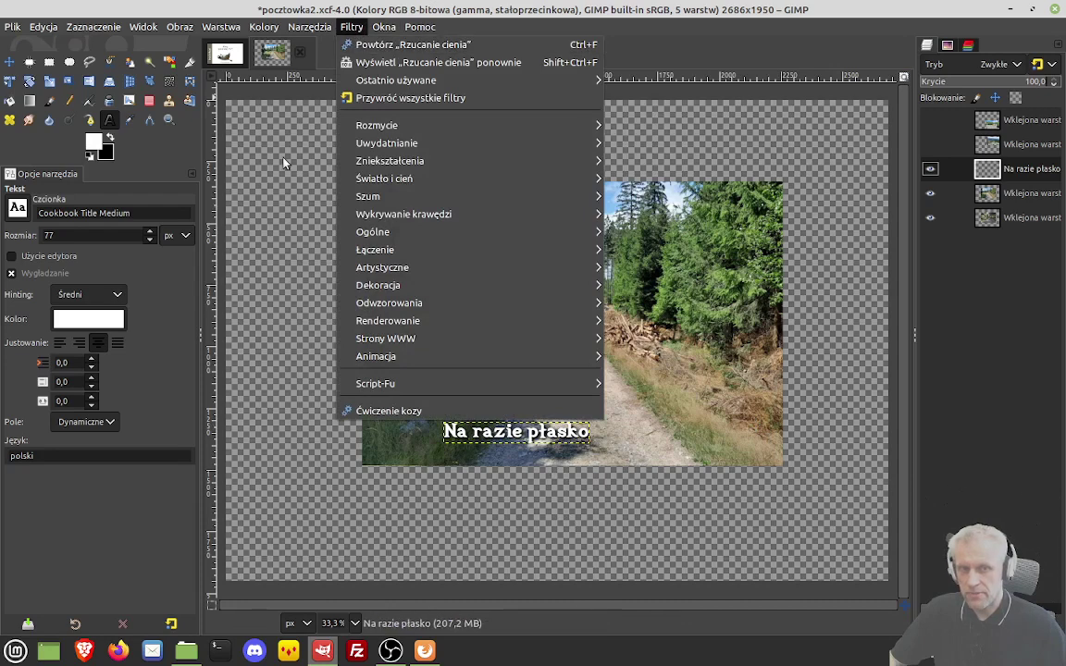
left_click(849, 151)
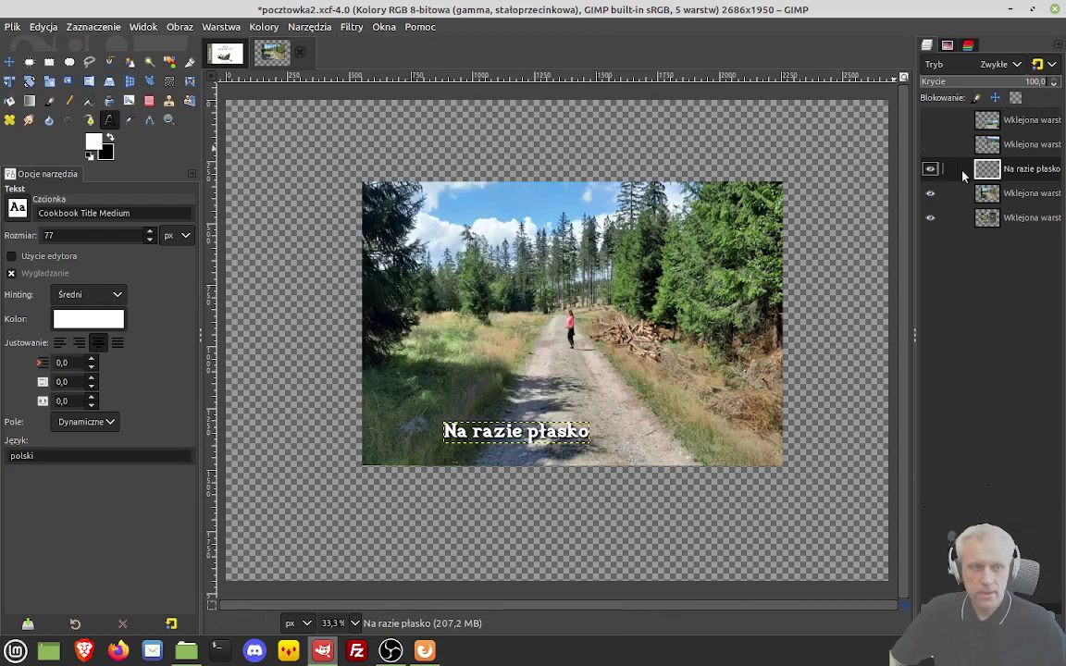
right_click(995, 173)
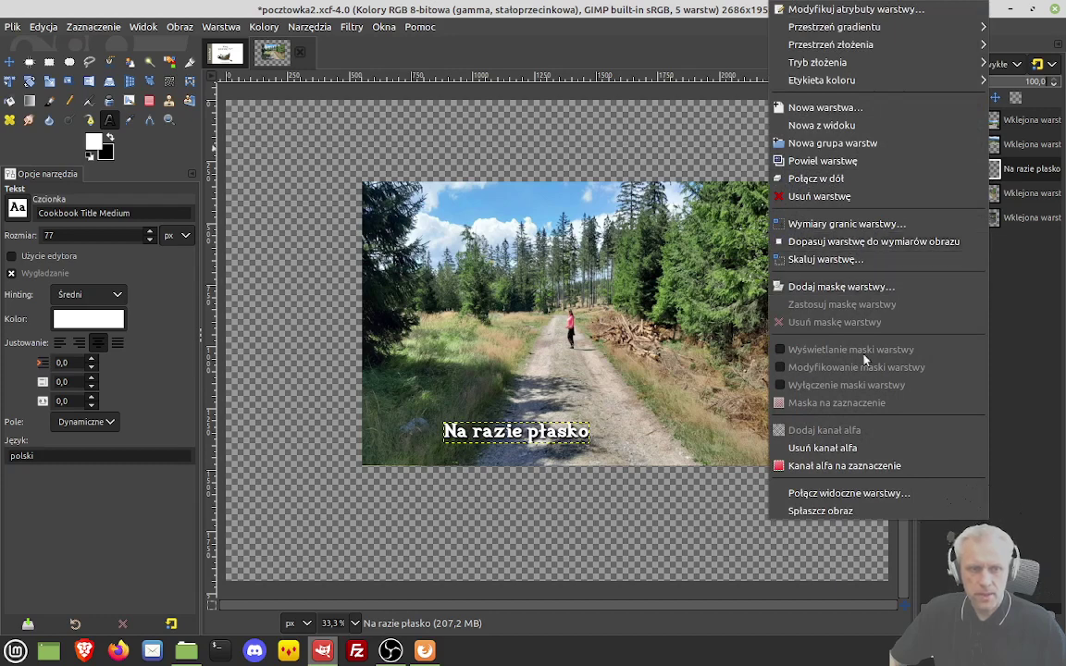
left_click(837, 180)
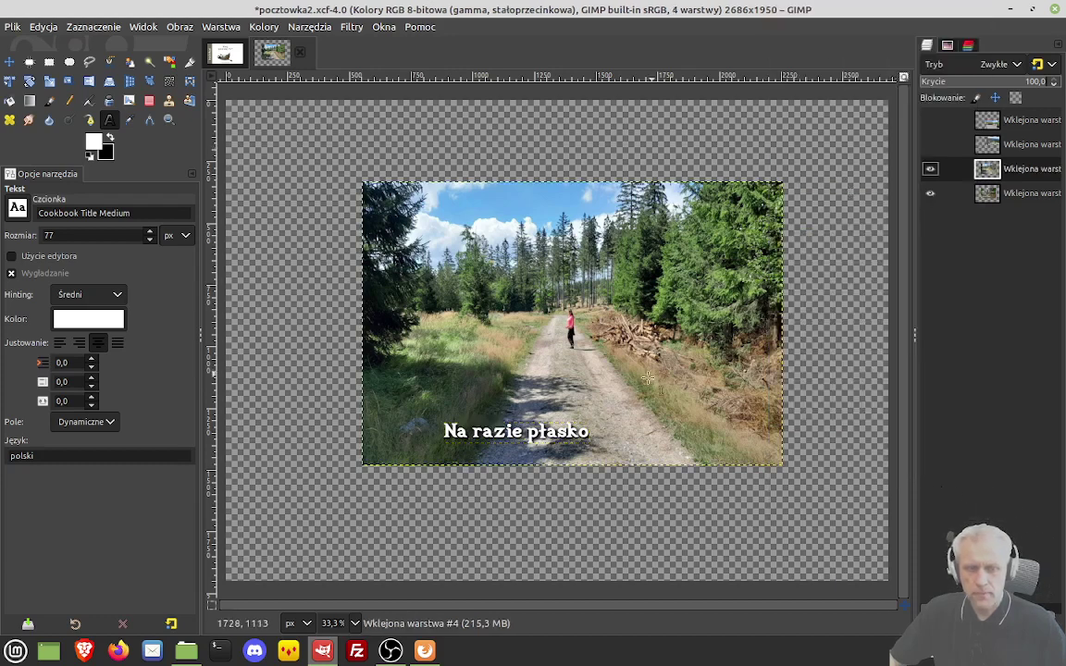
left_click(932, 194)
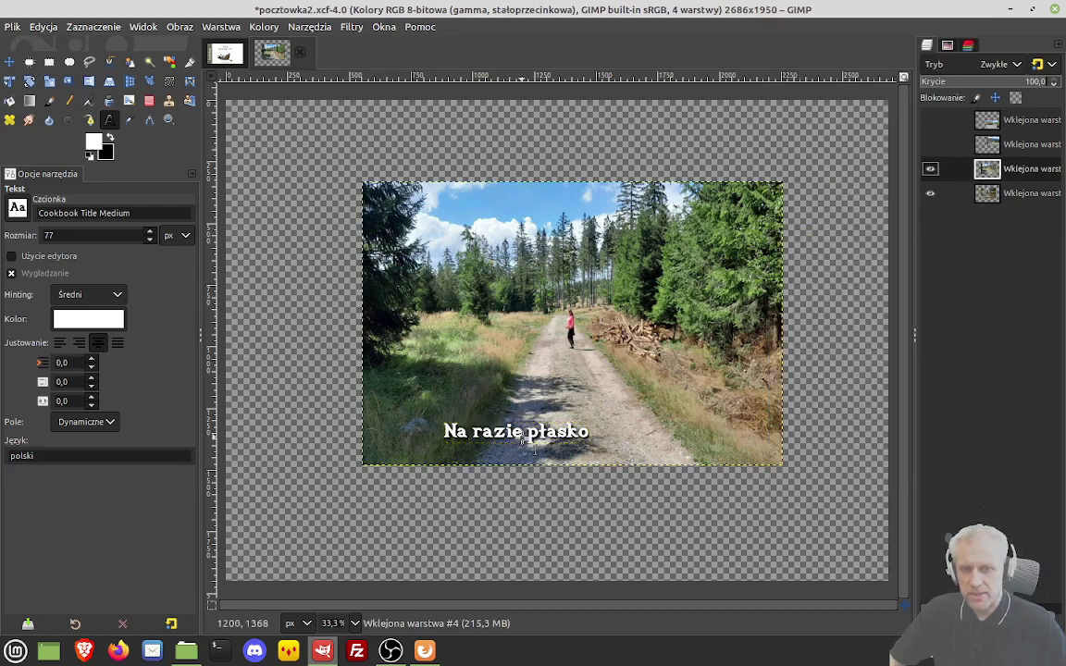
Step: Show the mountain view photo, move it over the postcard, and scale it to 1708×1152 px
left_click(930, 144)
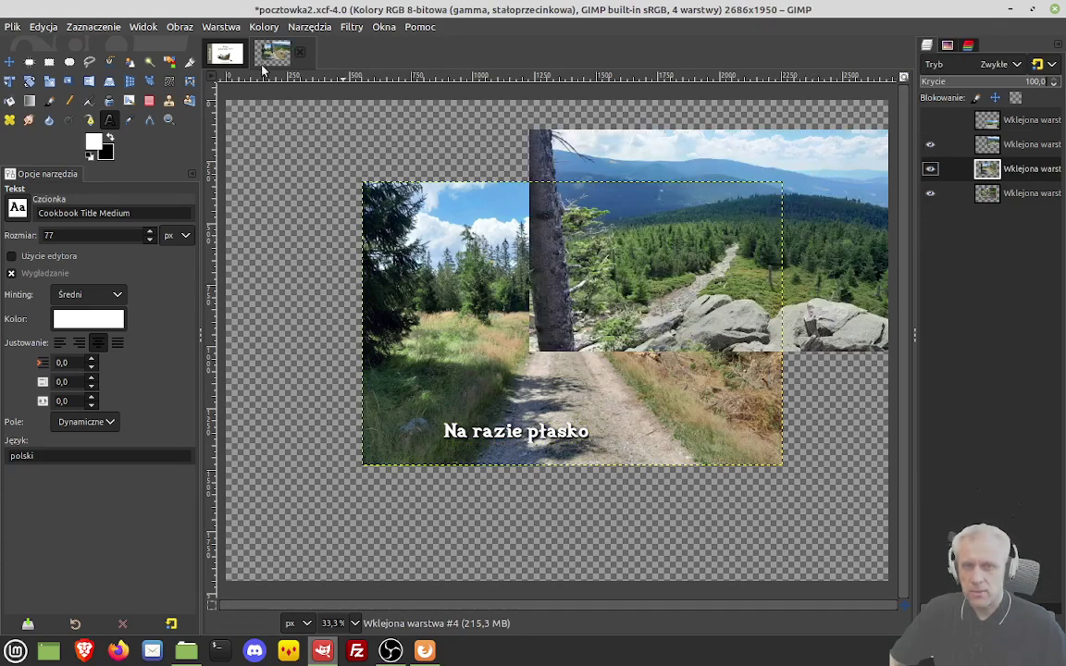
left_click(9, 61)
left_click_drag(792, 147, 698, 285)
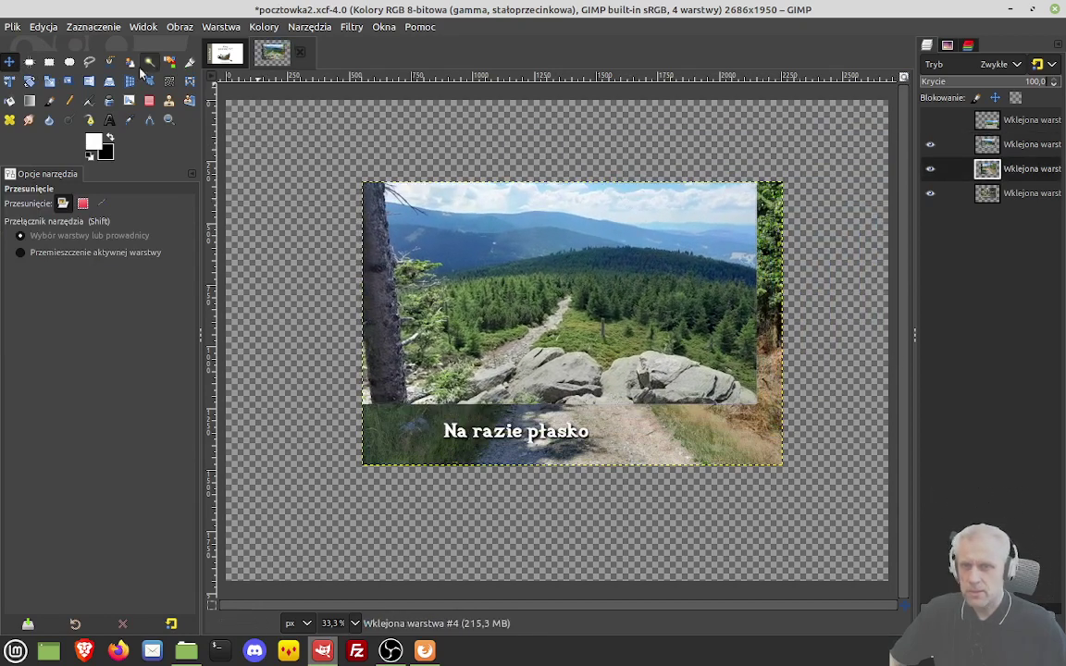
left_click(1009, 146)
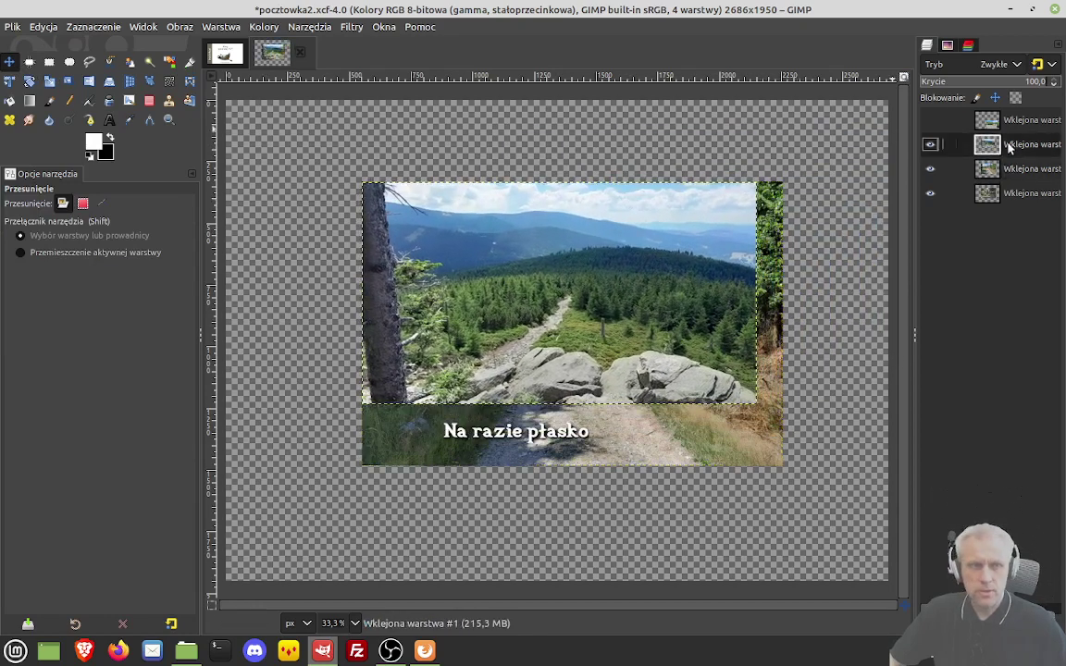
left_click(49, 82)
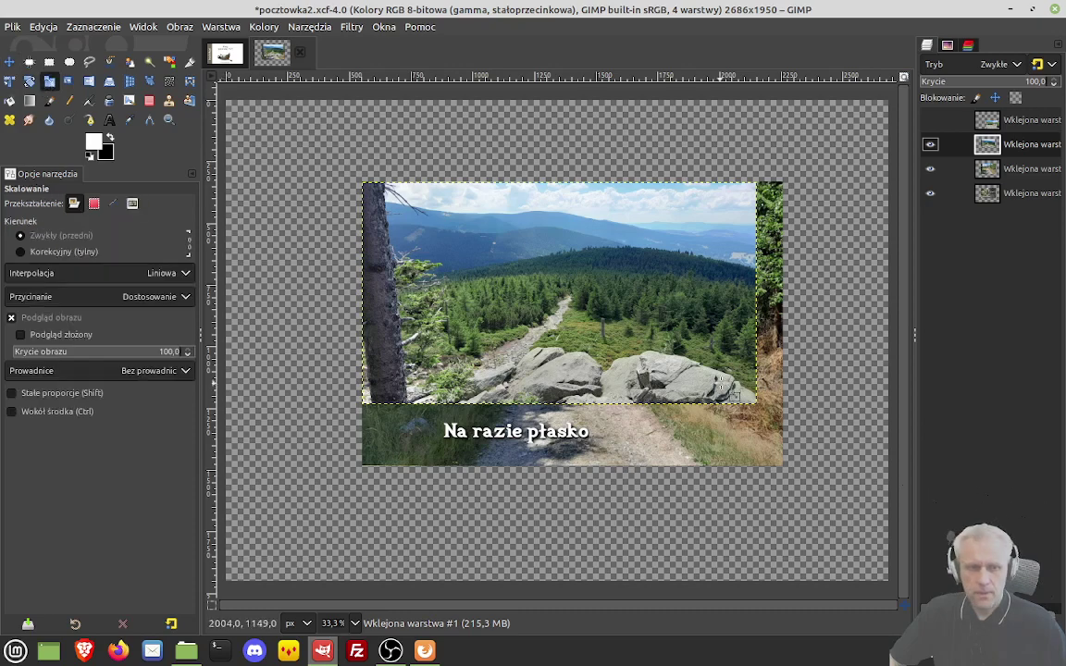
mouse_move(724, 382)
left_mouse_down()
mouse_move(744, 439)
mouse_move(777, 463)
left_mouse_up()
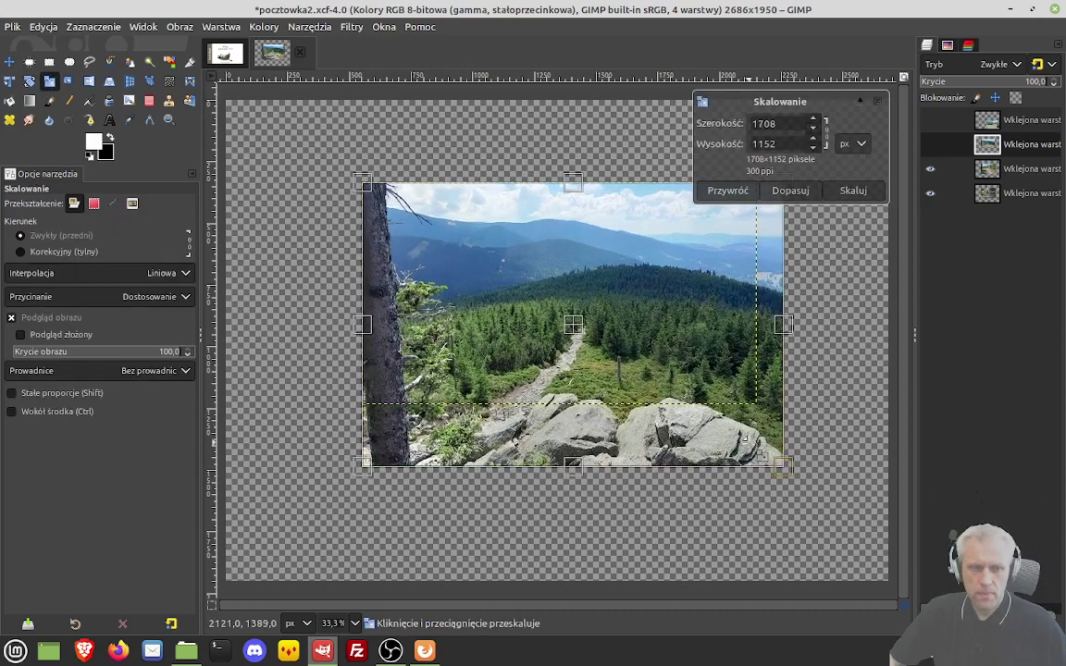
left_click(852, 191)
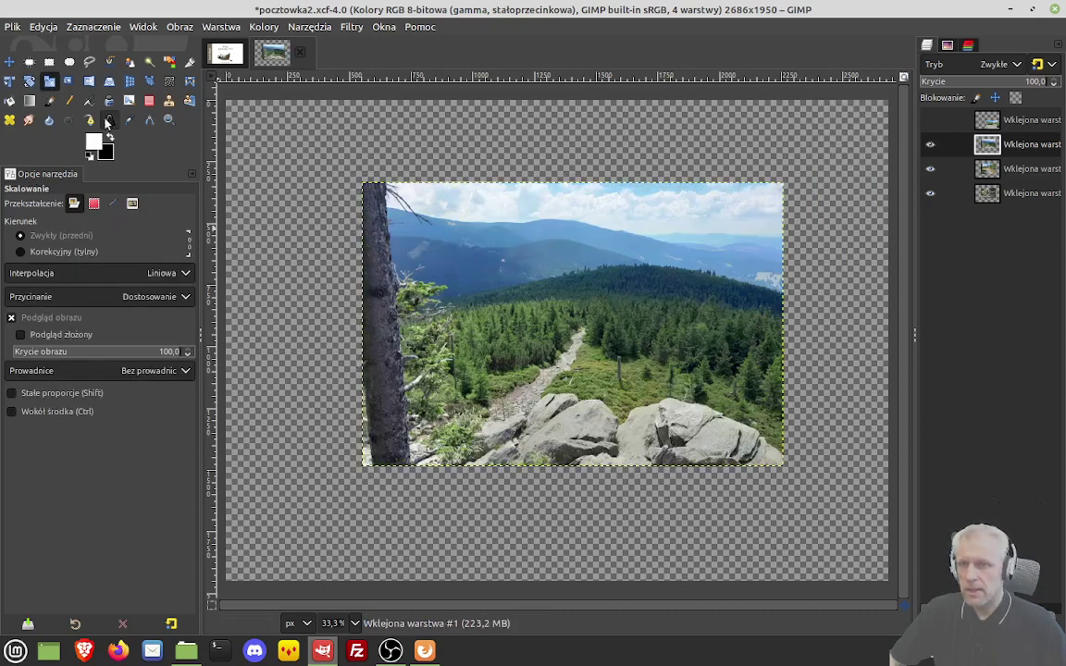
left_click(109, 120)
Step: Caption the mountain photo 'Już wysoko' in white and merge the caption into it
left_click(446, 424)
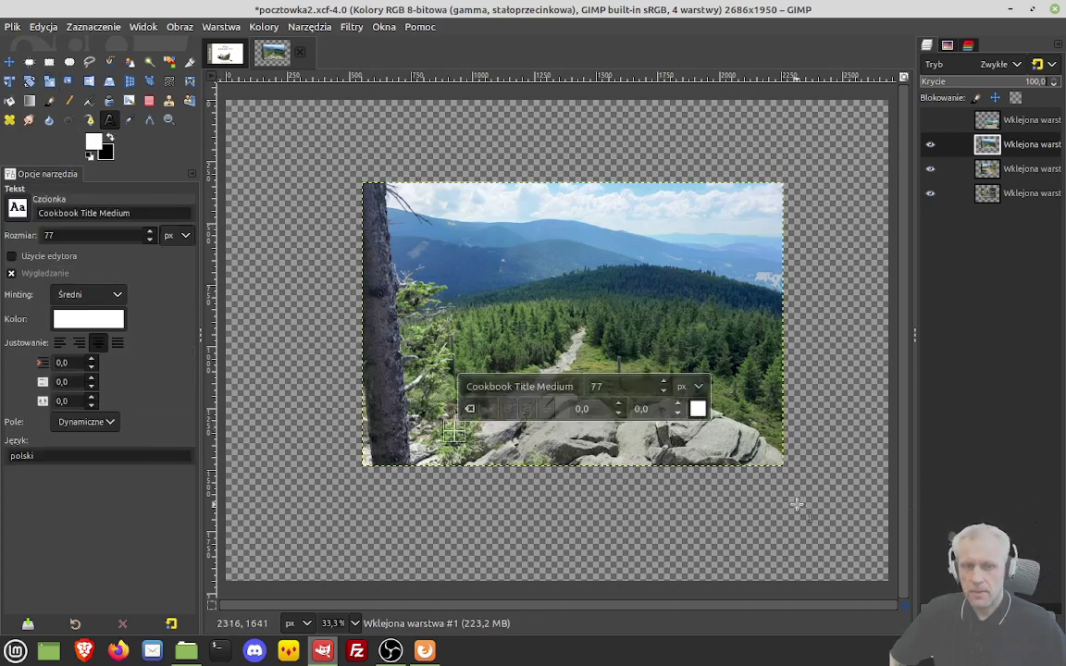
type("Już")
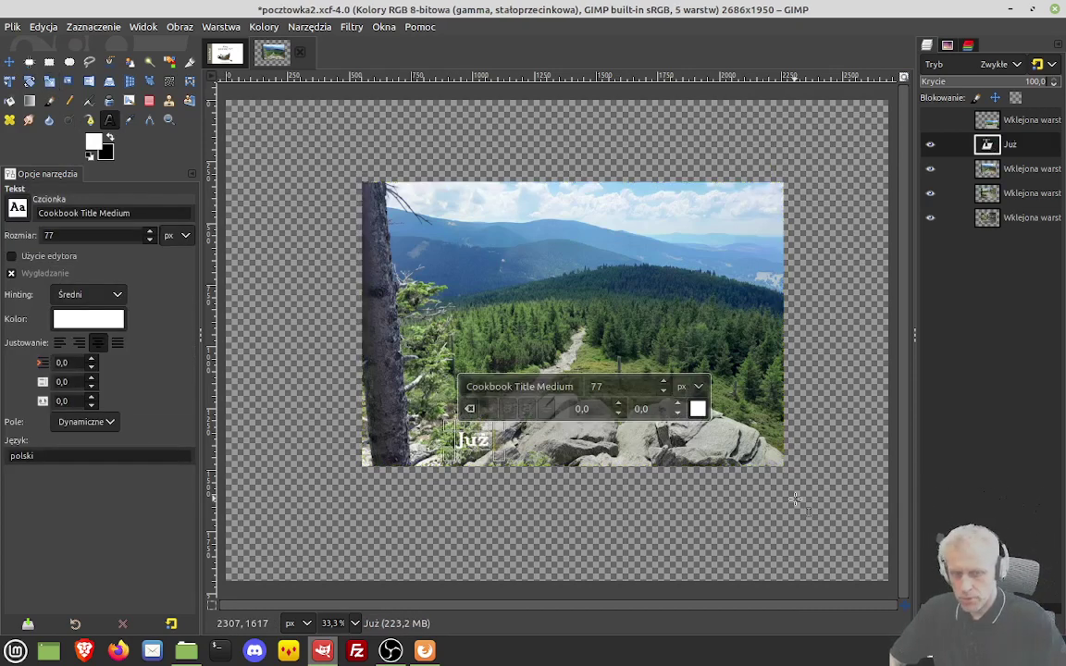
type(" wysoko")
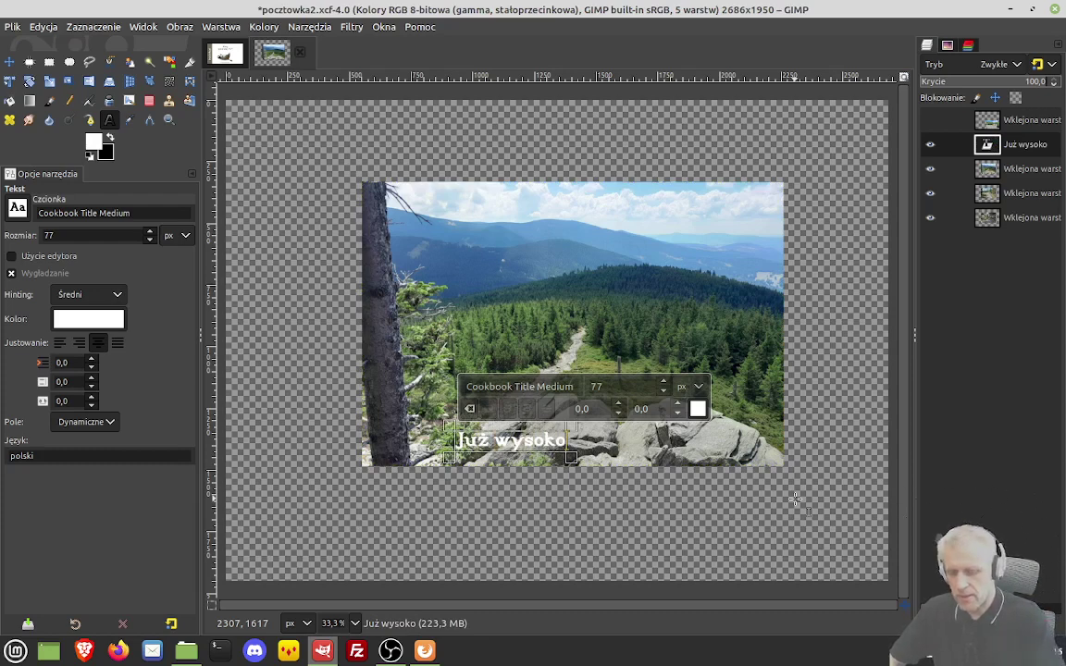
key("Escape")
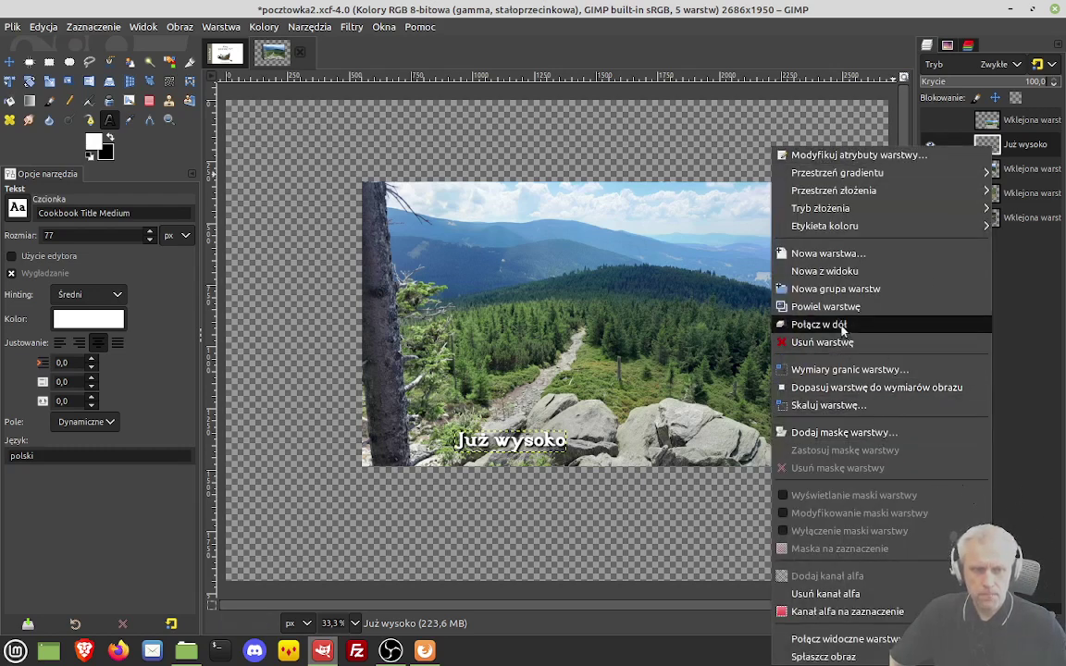
left_click(828, 325)
Step: Reveal the rocky hiking trail photo and move it onto the postcard
left_click(931, 120)
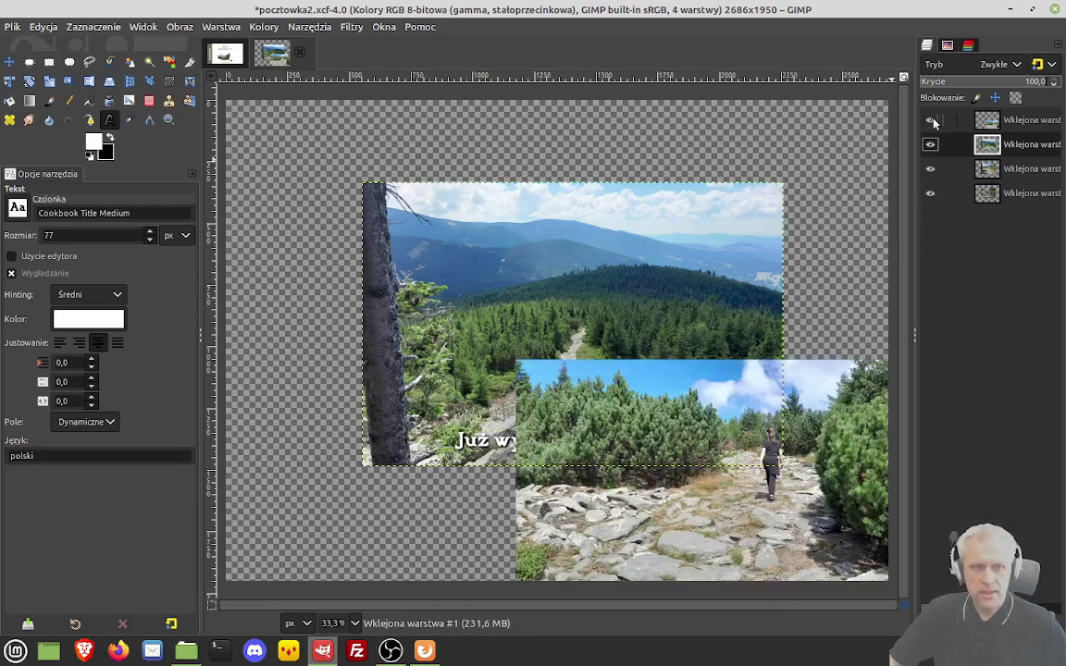
left_click(9, 61)
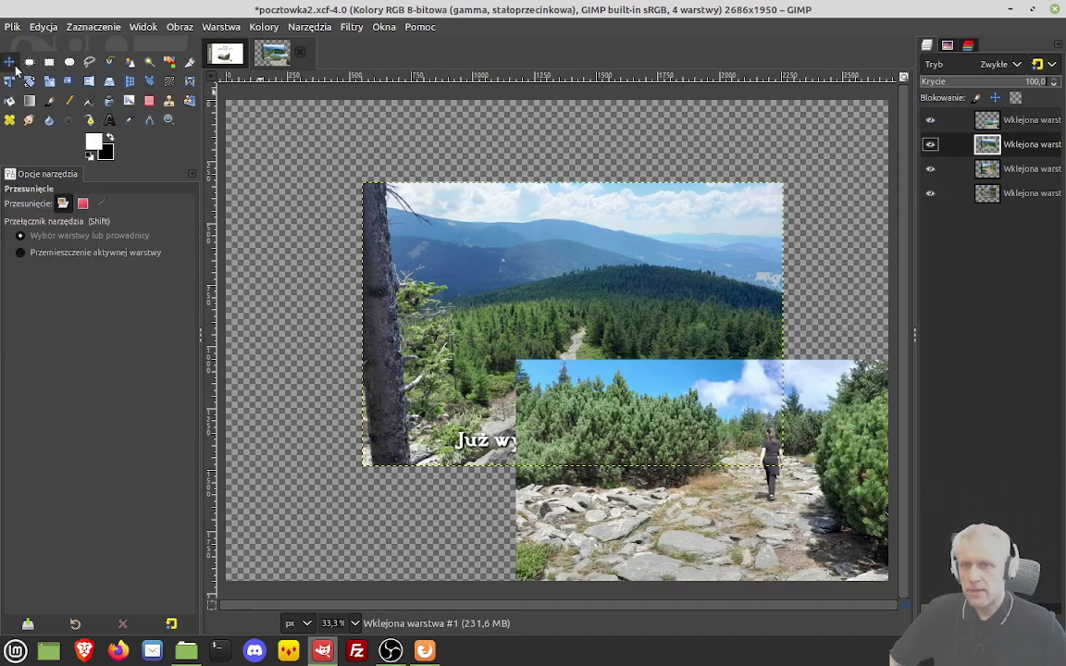
left_click_drag(709, 408, 555, 234)
Step: Shrink the mountain photo back to the frame size
left_click(555, 234)
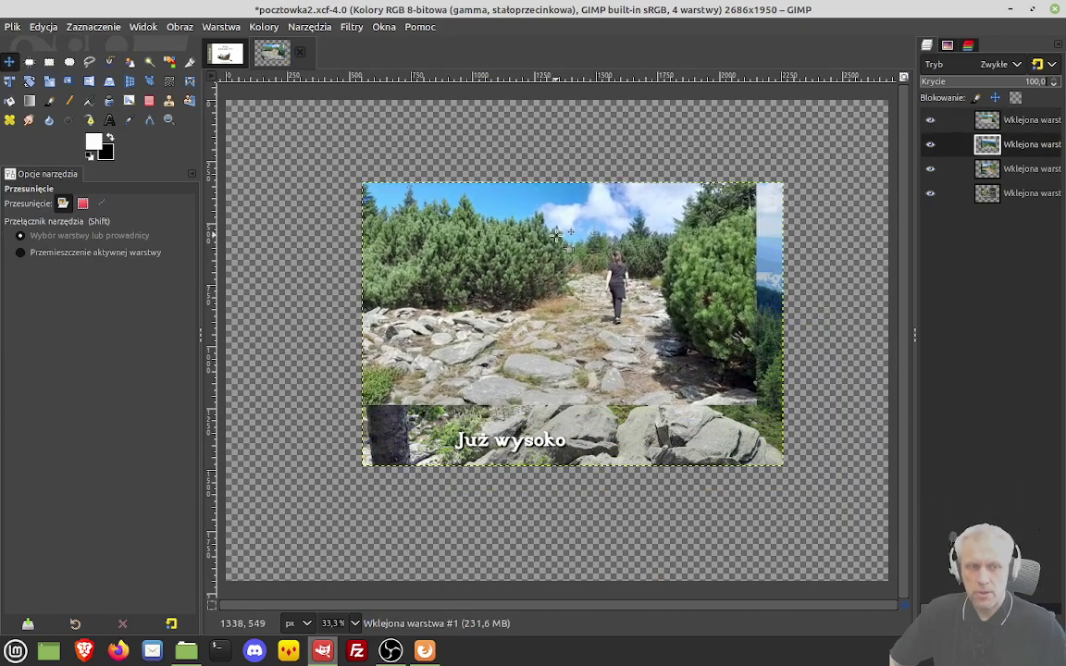
left_click(50, 81)
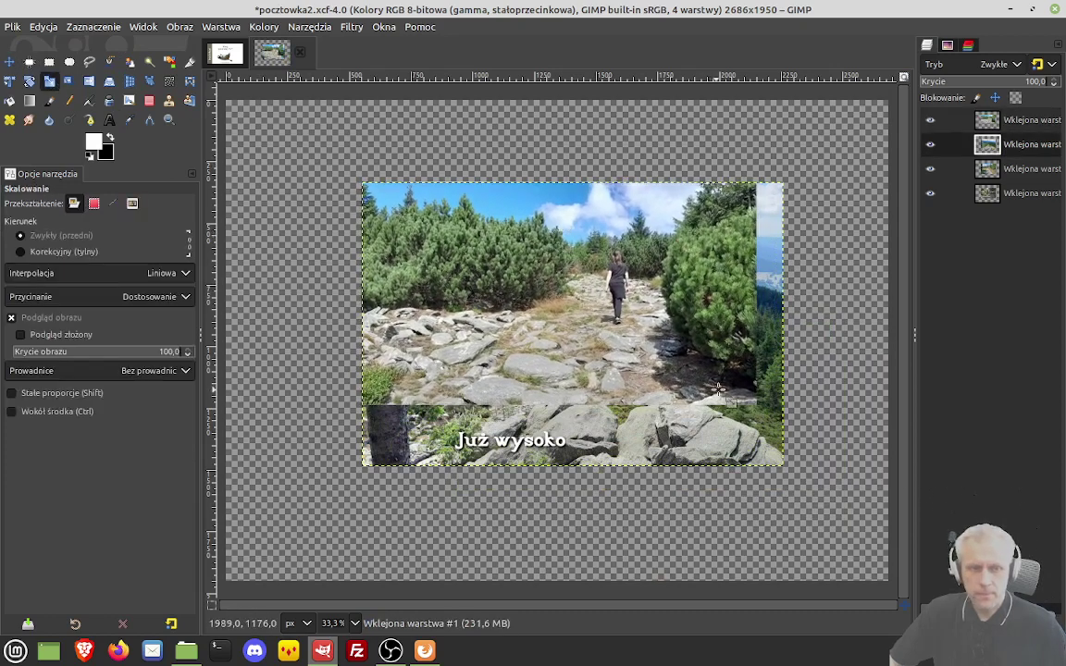
left_click(666, 361)
left_click_drag(752, 413, 687, 373)
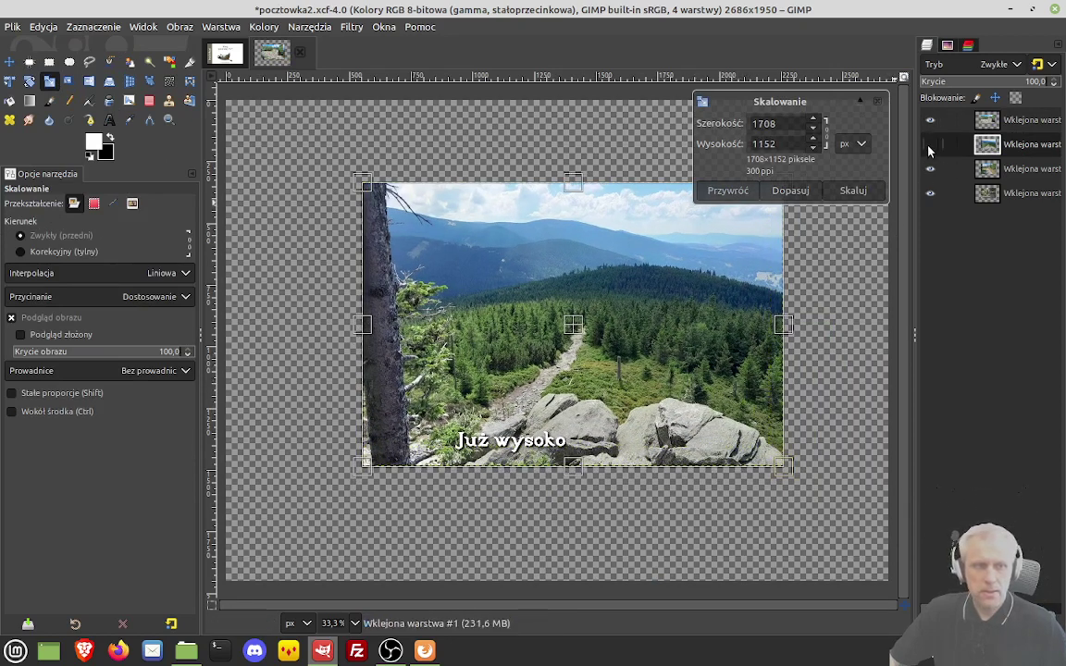
Step: Scale the hiking trail photo to 1708×1146 px to cover the whole slide
left_click(929, 143)
left_click(955, 121)
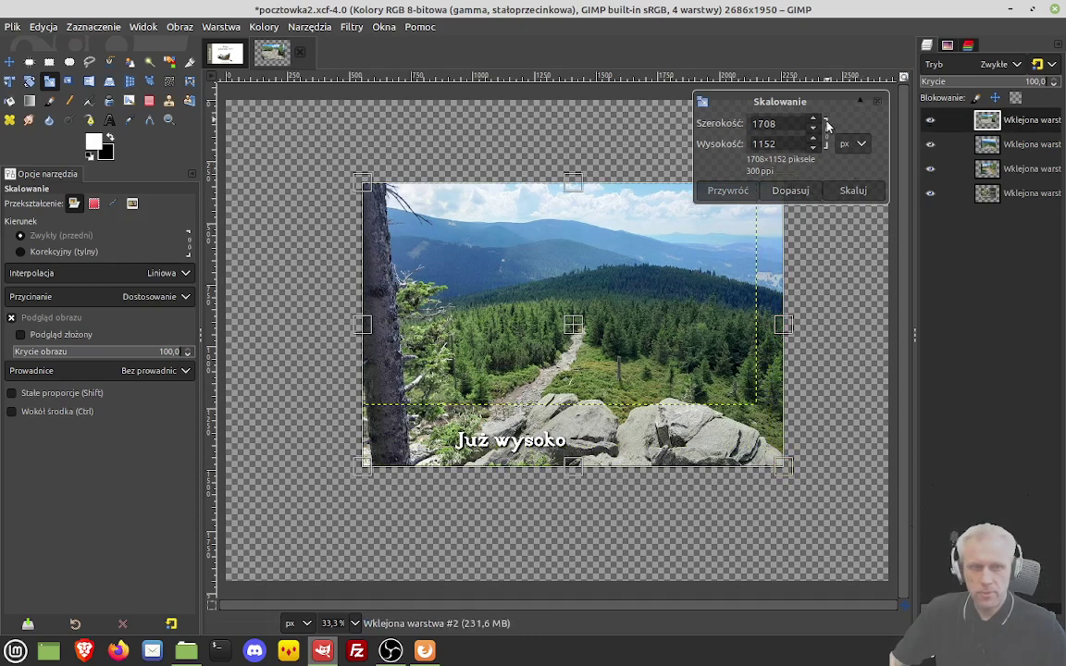
key("Return")
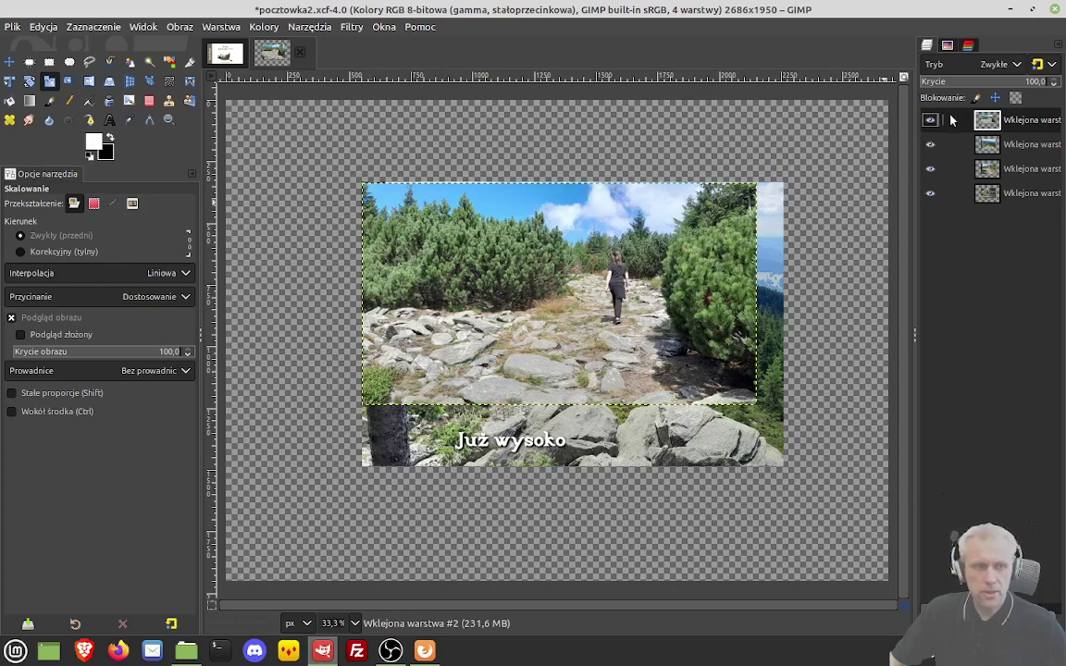
left_click(741, 403)
left_click_drag(741, 404, 759, 450)
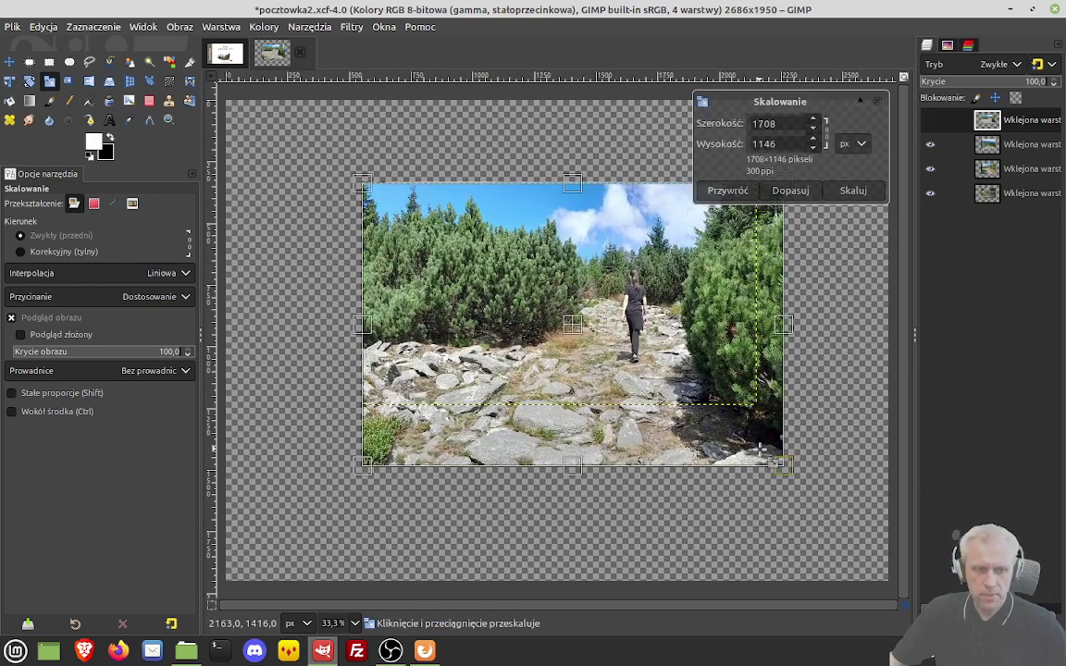
left_click(853, 191)
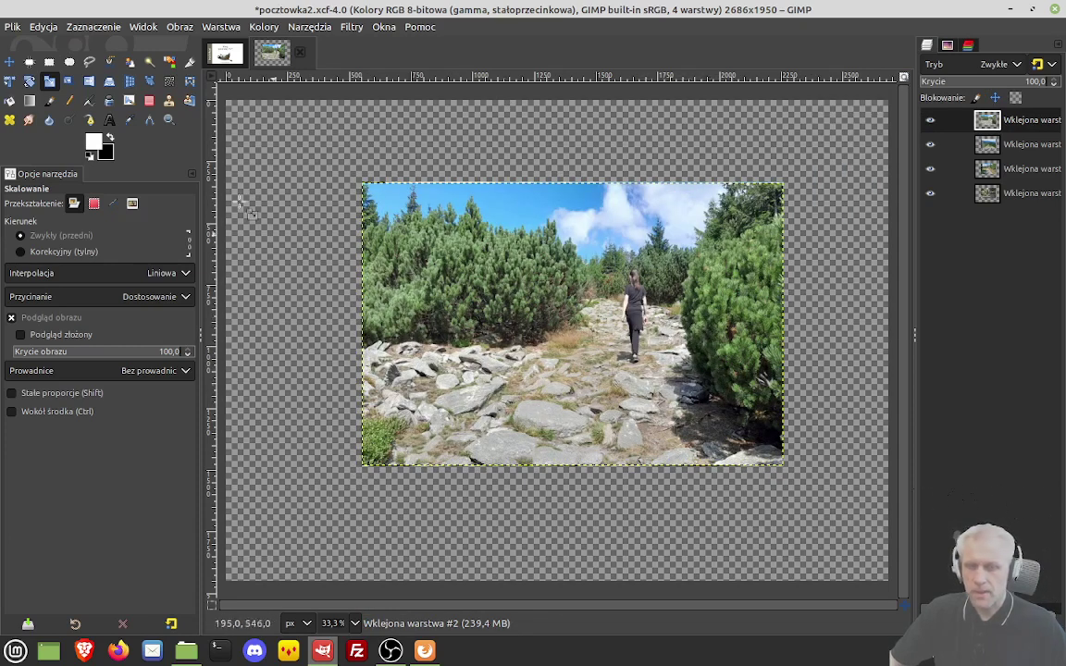
Step: Add the white caption 'W kosówce' near the photo's bottom and merge it down into the photo
left_click(108, 118)
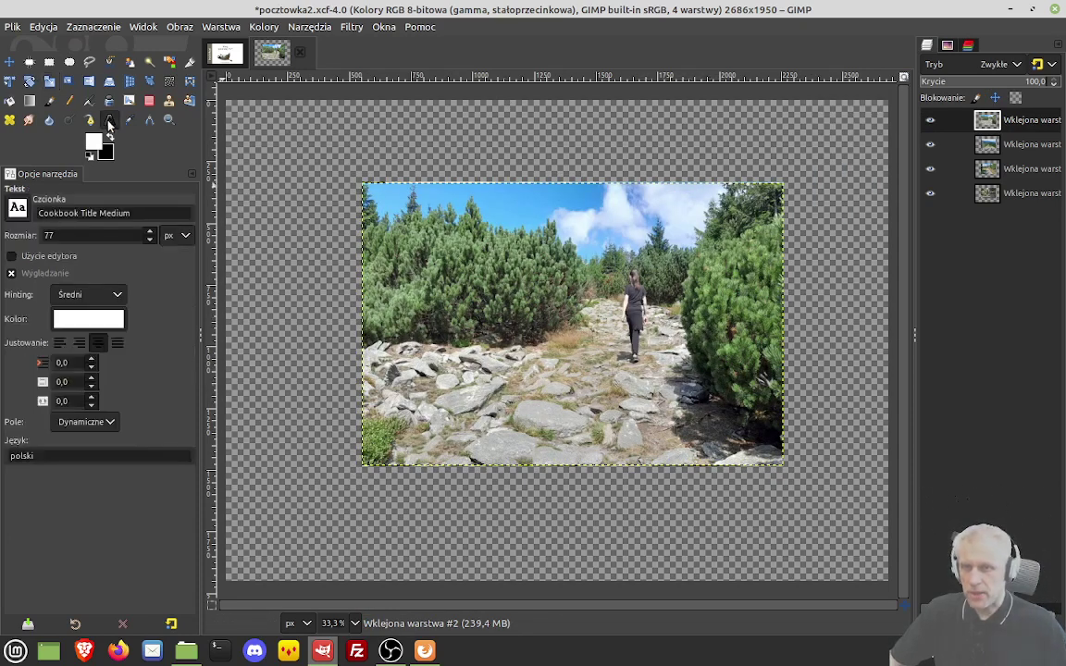
left_click(455, 428)
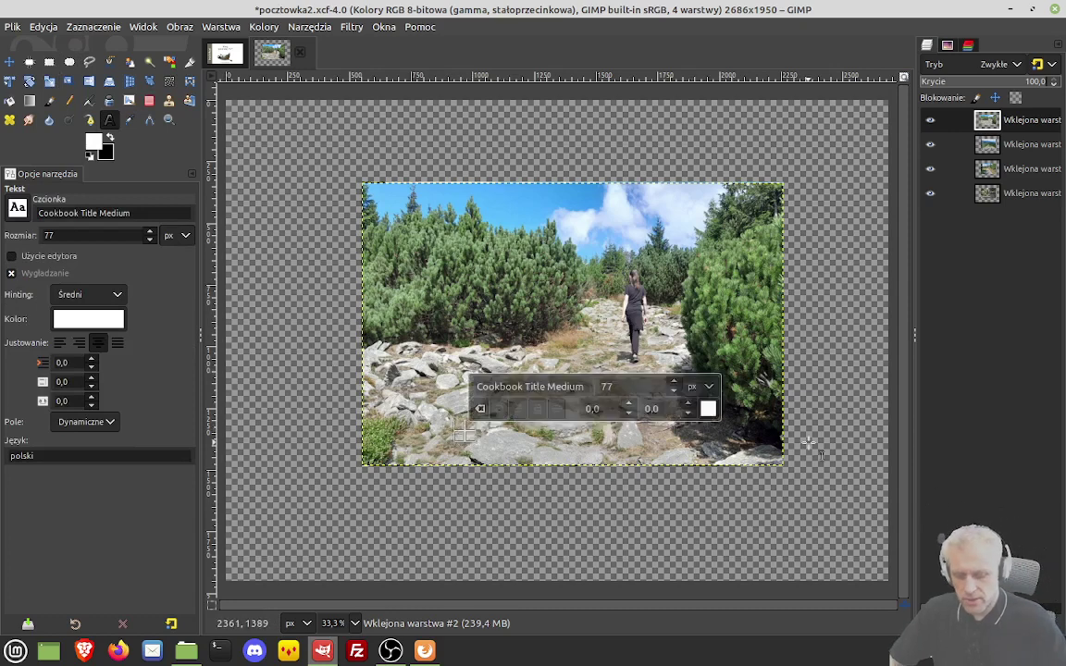
type("W")
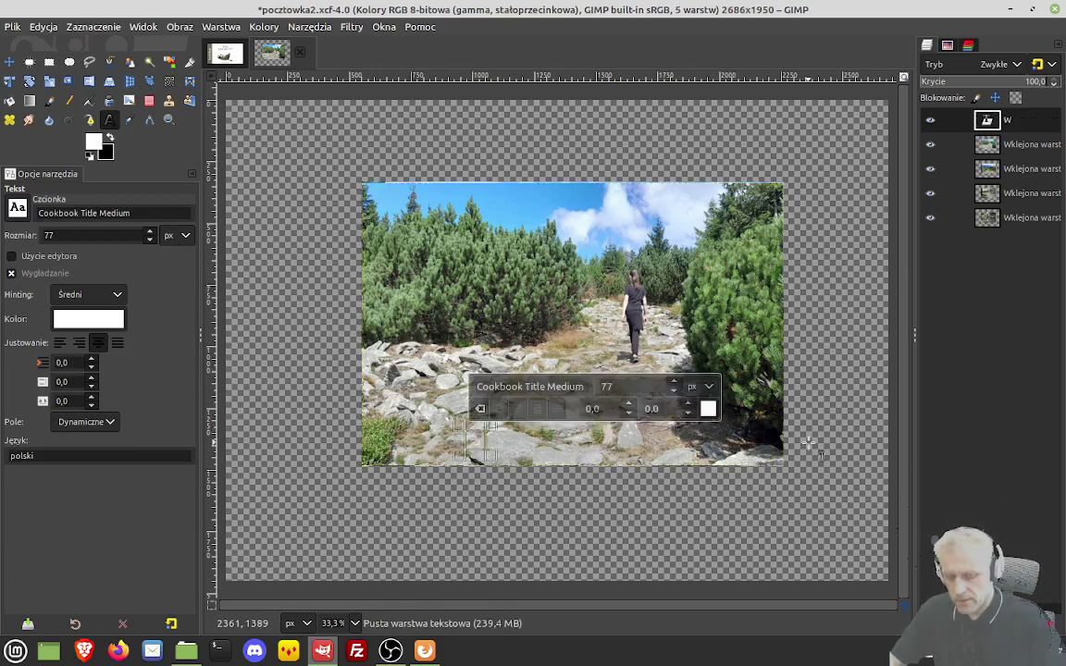
type(" kos")
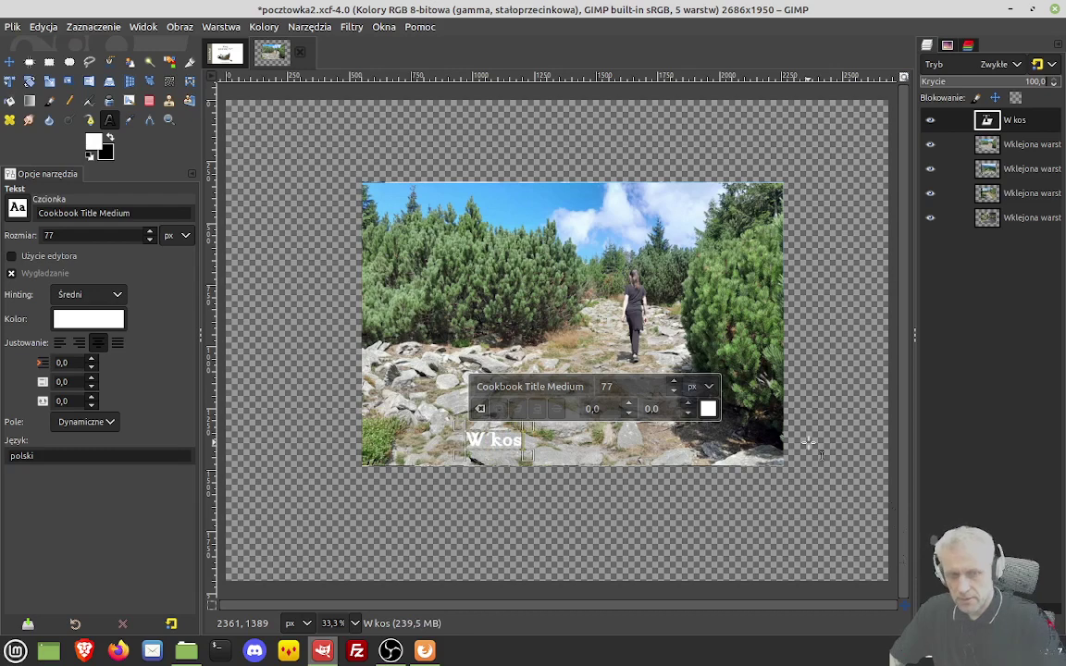
type("ówce")
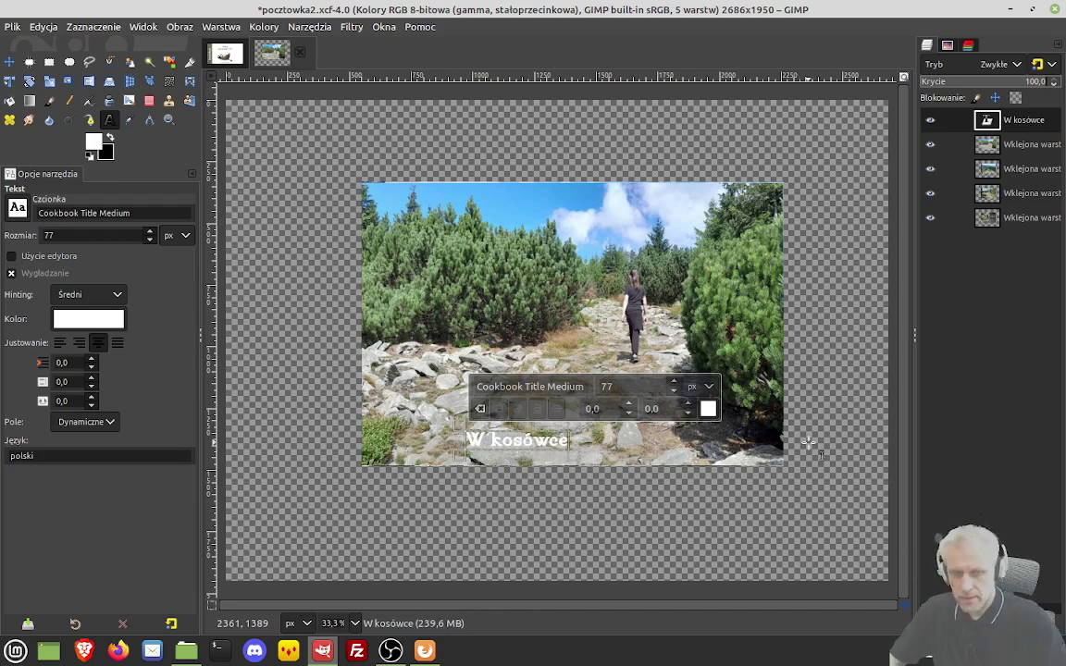
key("Escape")
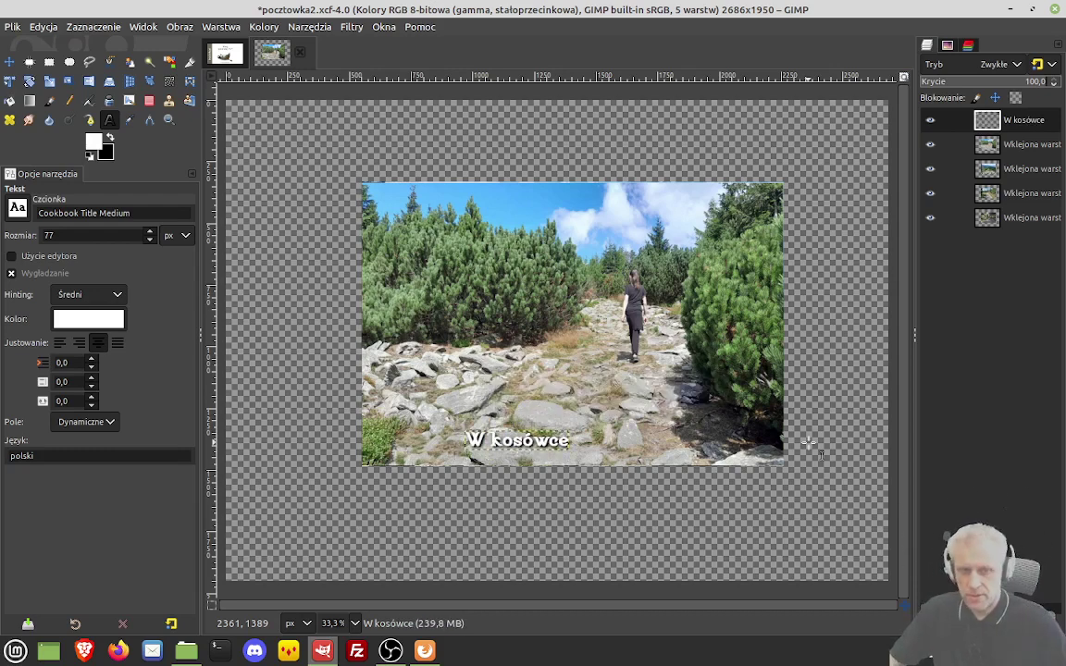
right_click(986, 128)
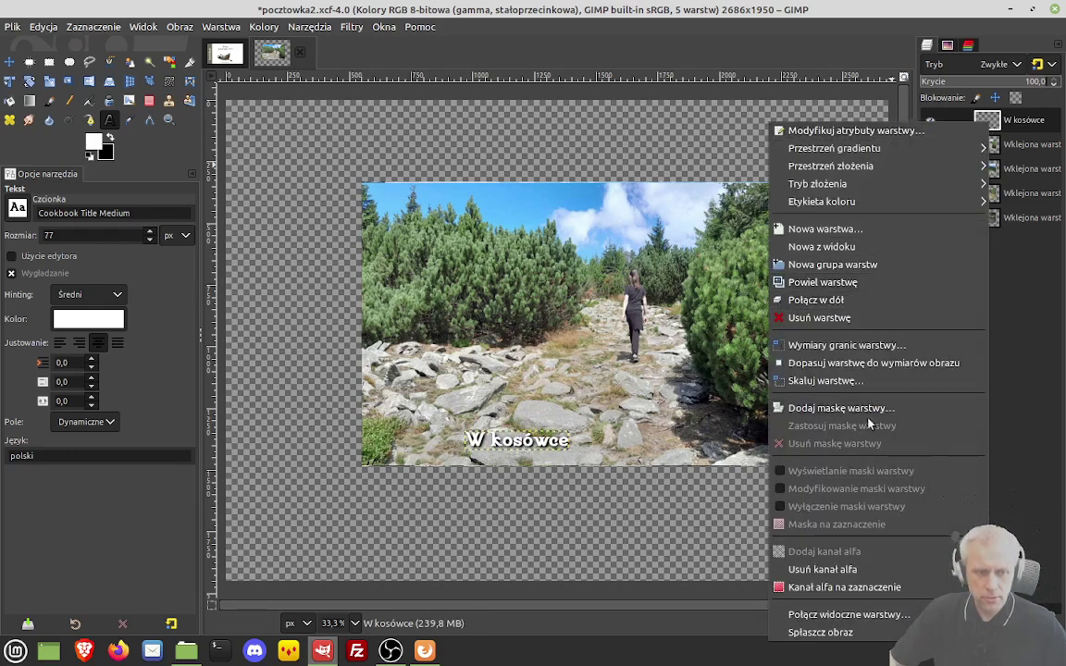
left_click(833, 300)
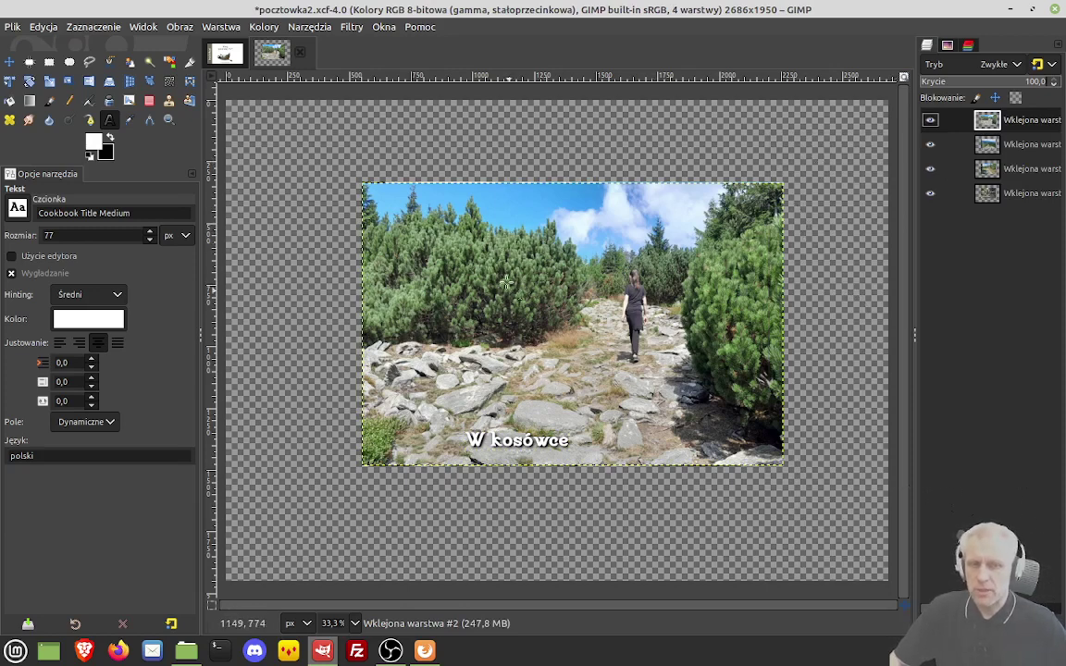
Step: Hide the upper layers and rename the bottom photo layer to (5000ms)
left_click(989, 195)
left_click(1010, 195)
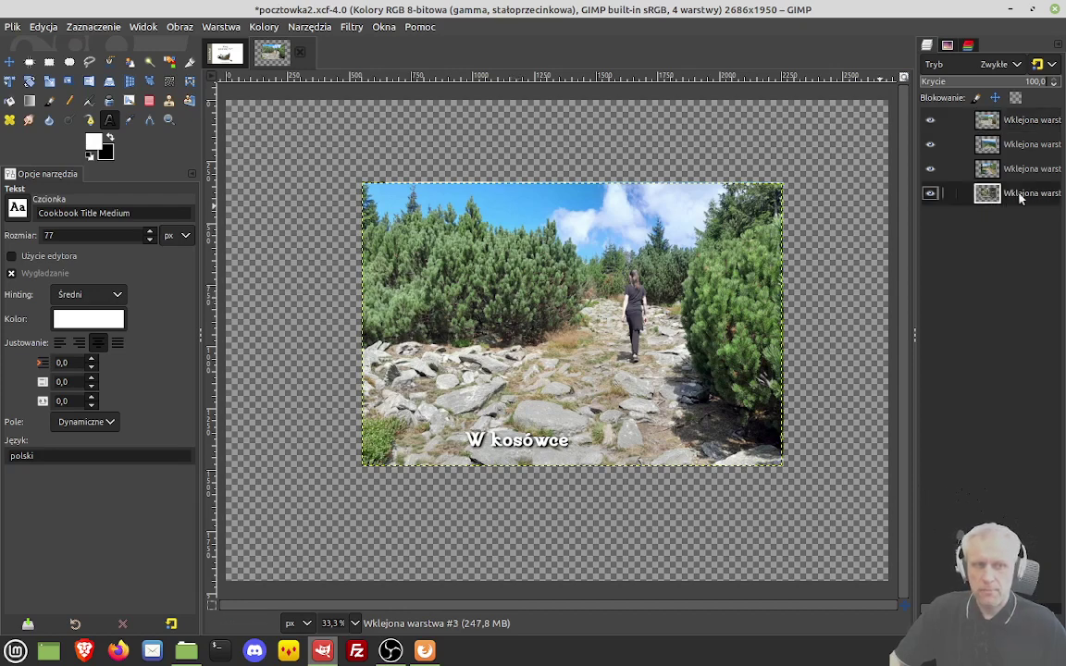
double_click(1010, 196)
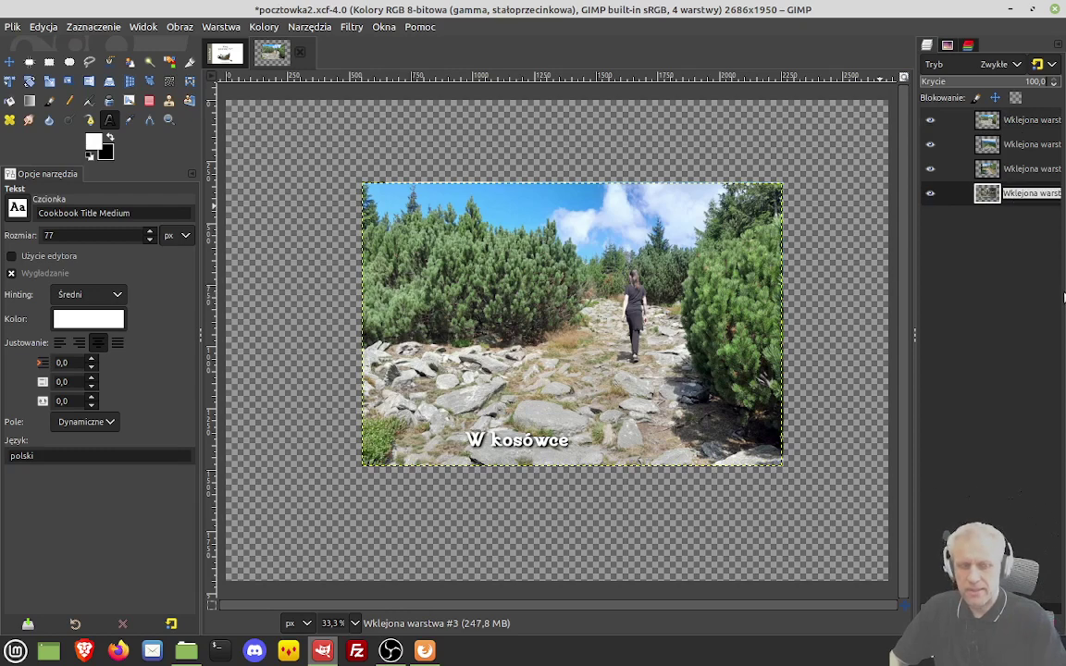
left_click(930, 169)
left_click(930, 145)
left_click(930, 119)
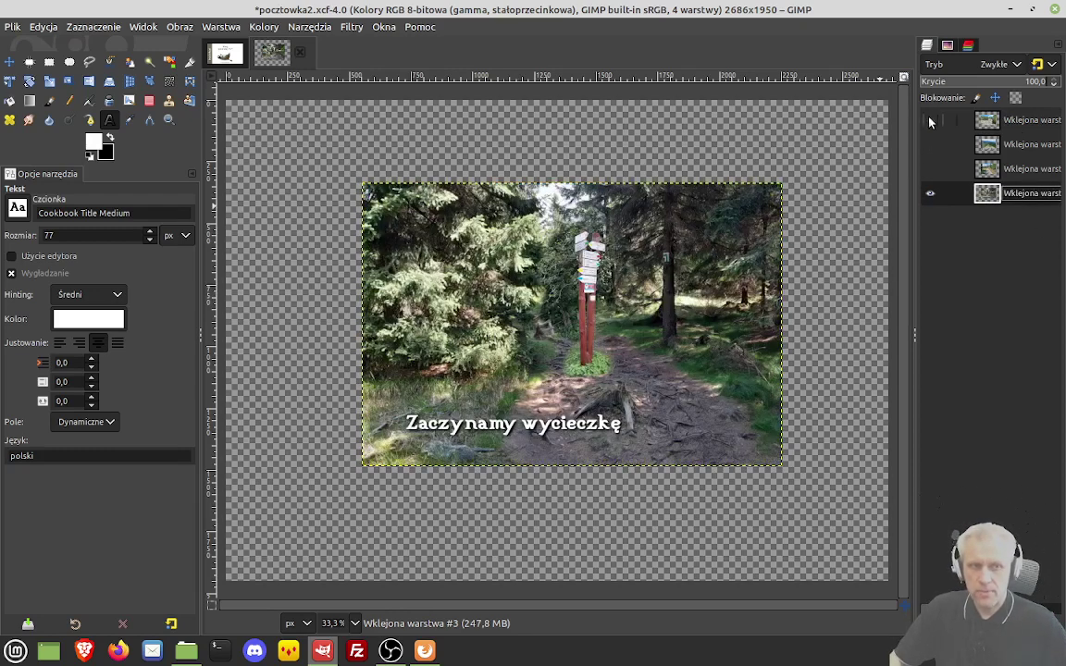
double_click(1010, 196)
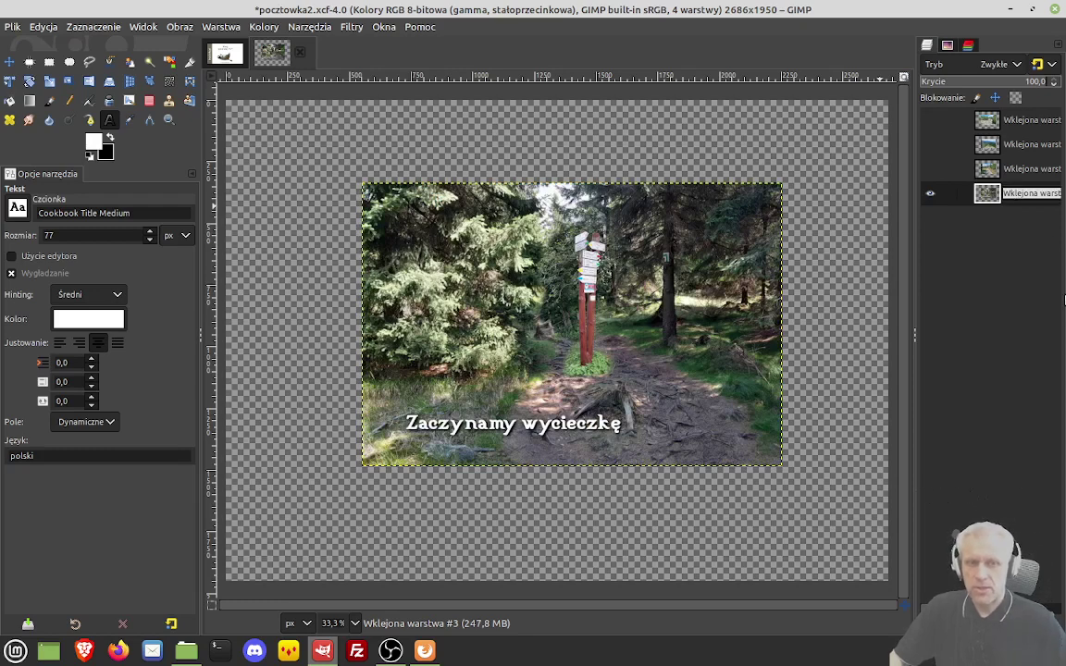
key("BackSpace")
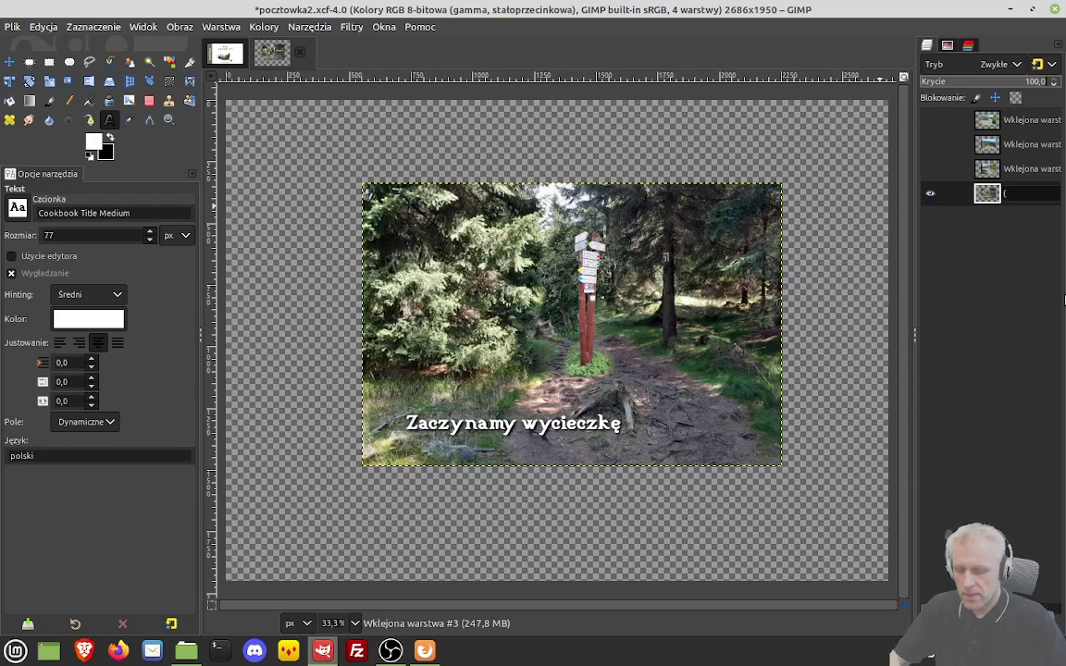
type("5000ms")
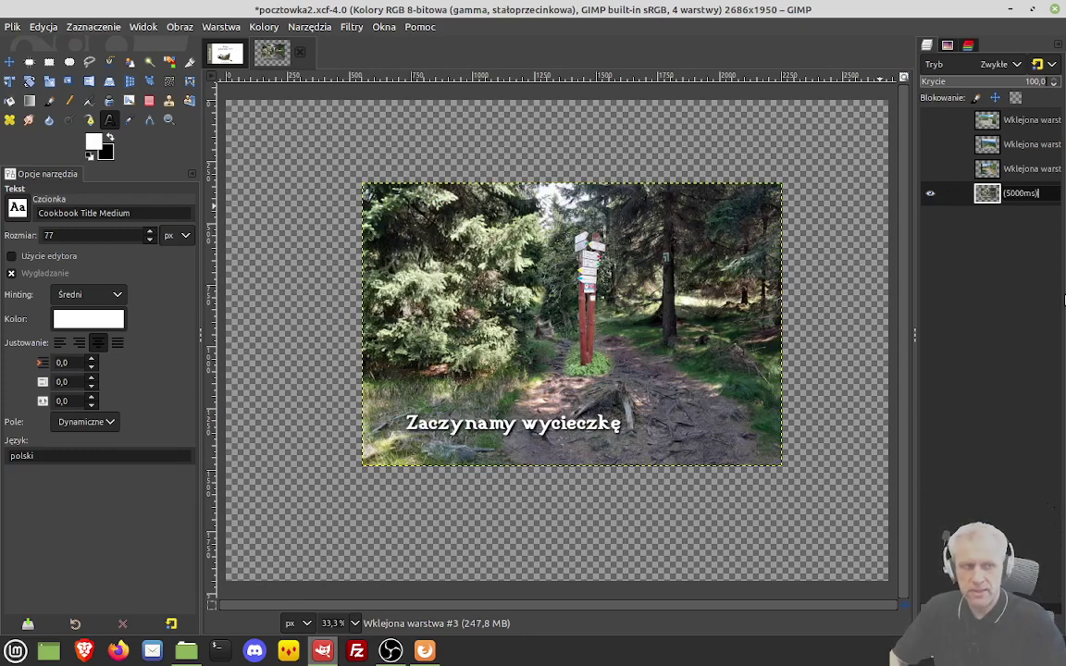
key("Return")
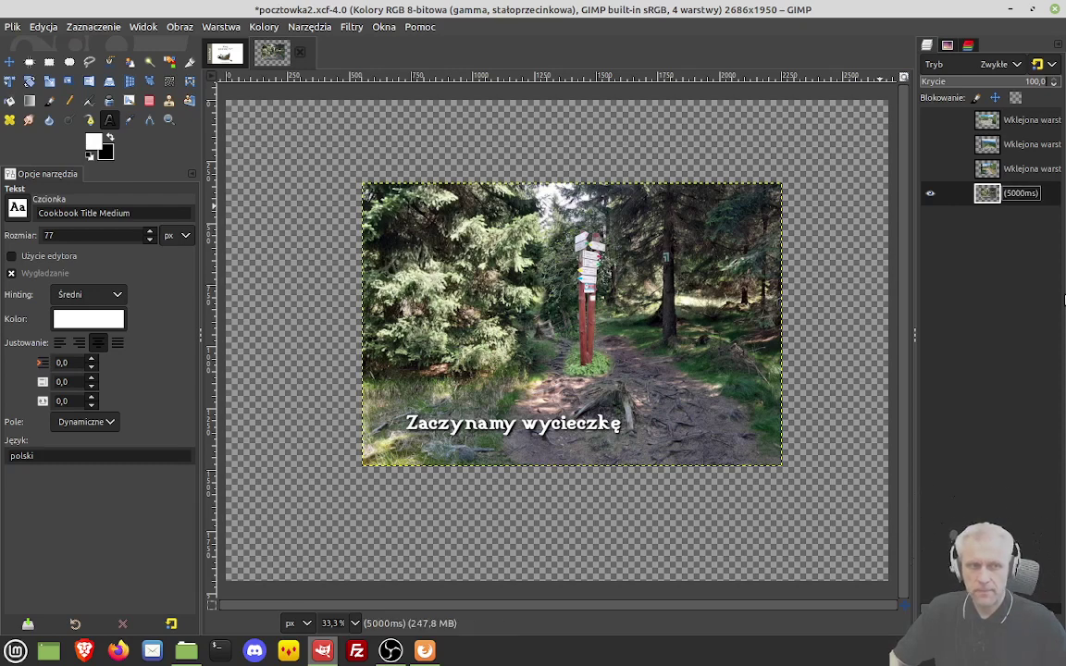
Step: Show the 'Na razie płasko' layer and rename it (5000ms) #1
left_click(930, 169)
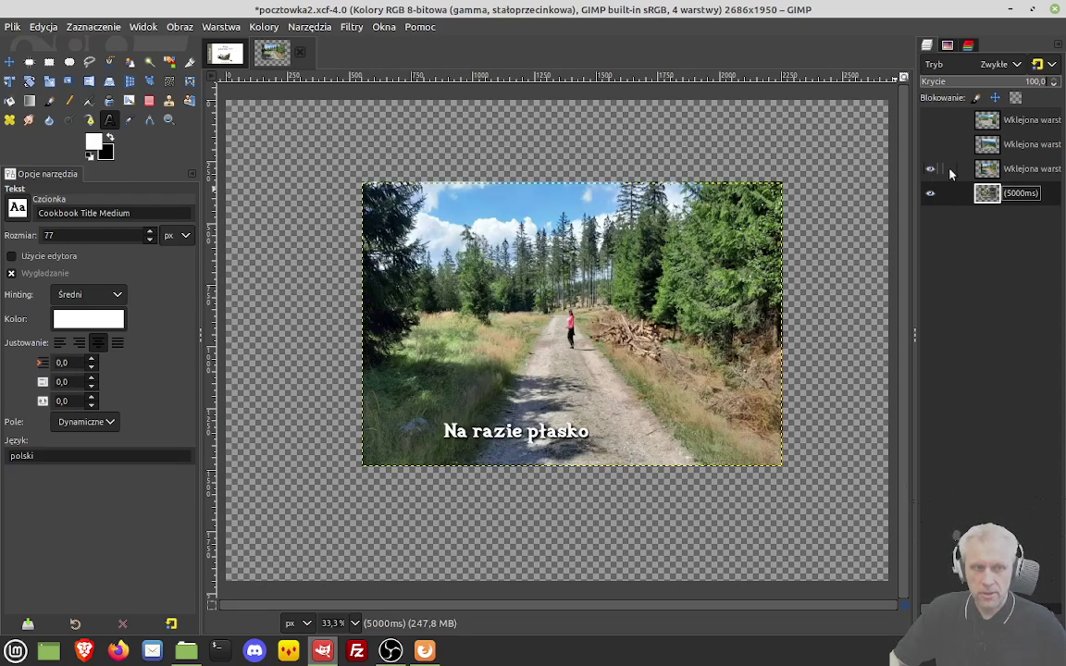
double_click(1017, 170)
type("(")
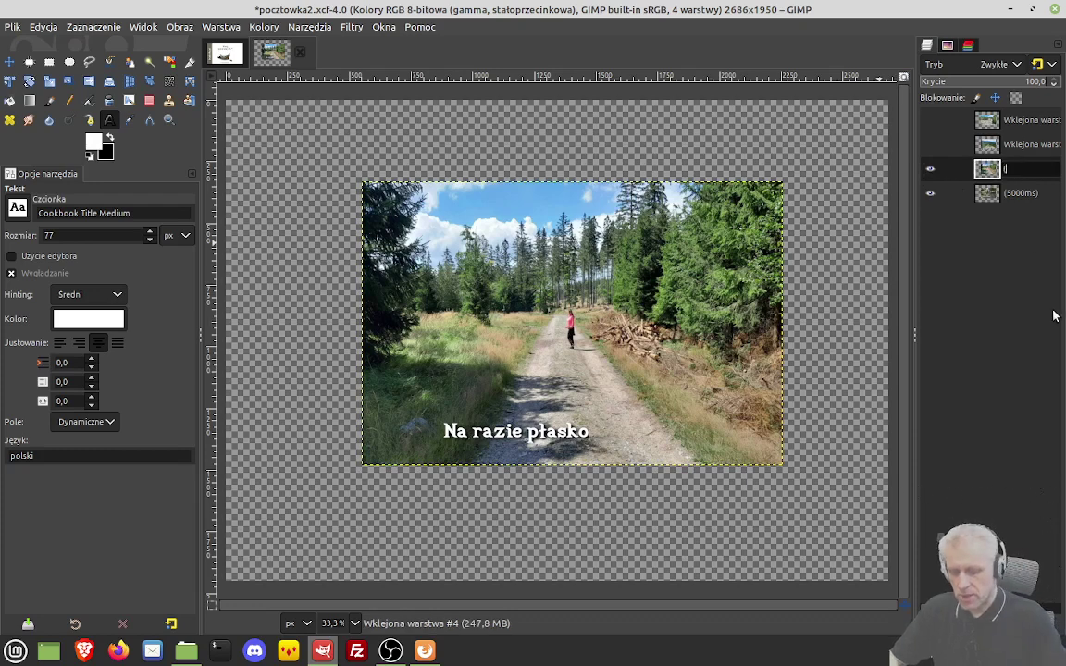
type("5000ms")
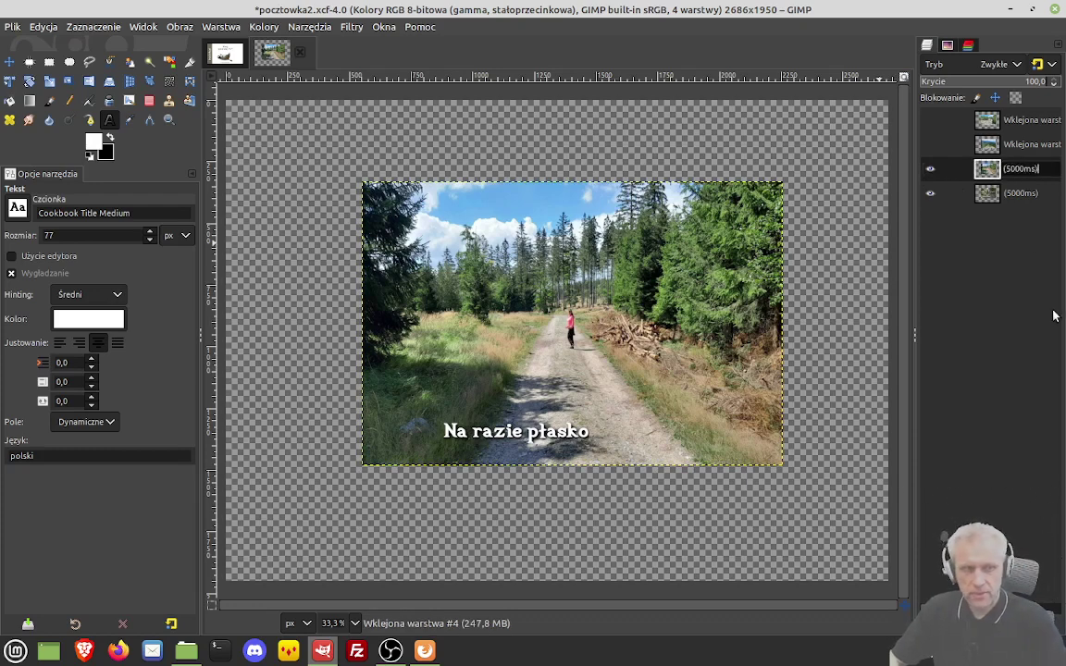
key("Return")
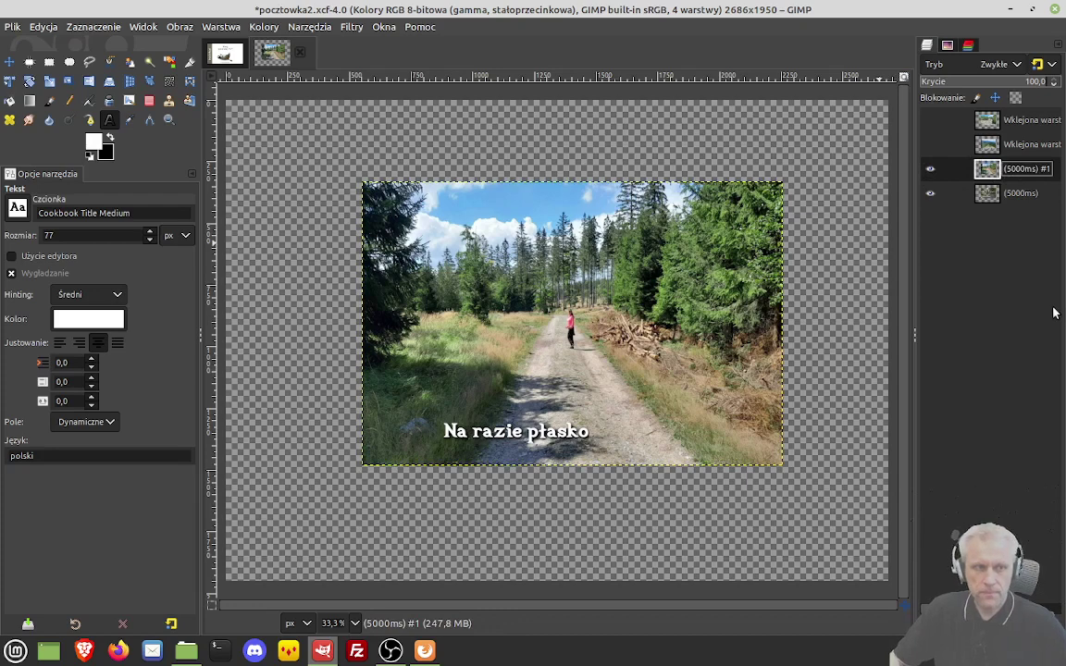
left_click(929, 145)
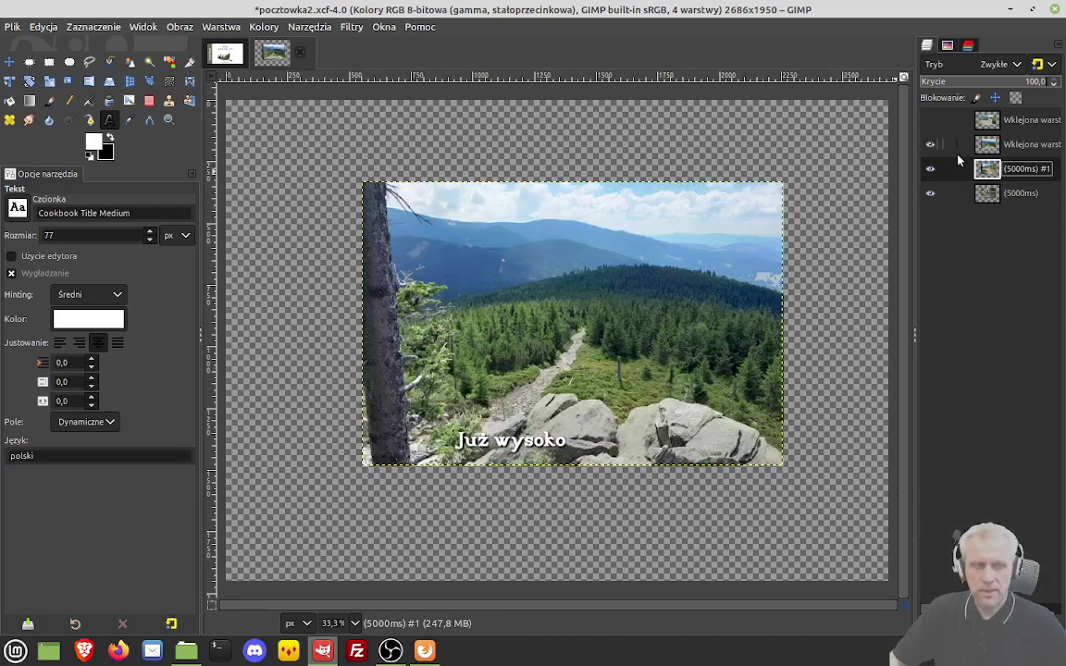
Step: Rename the 'Już wysoko' layer to (7000ms)
double_click(987, 144)
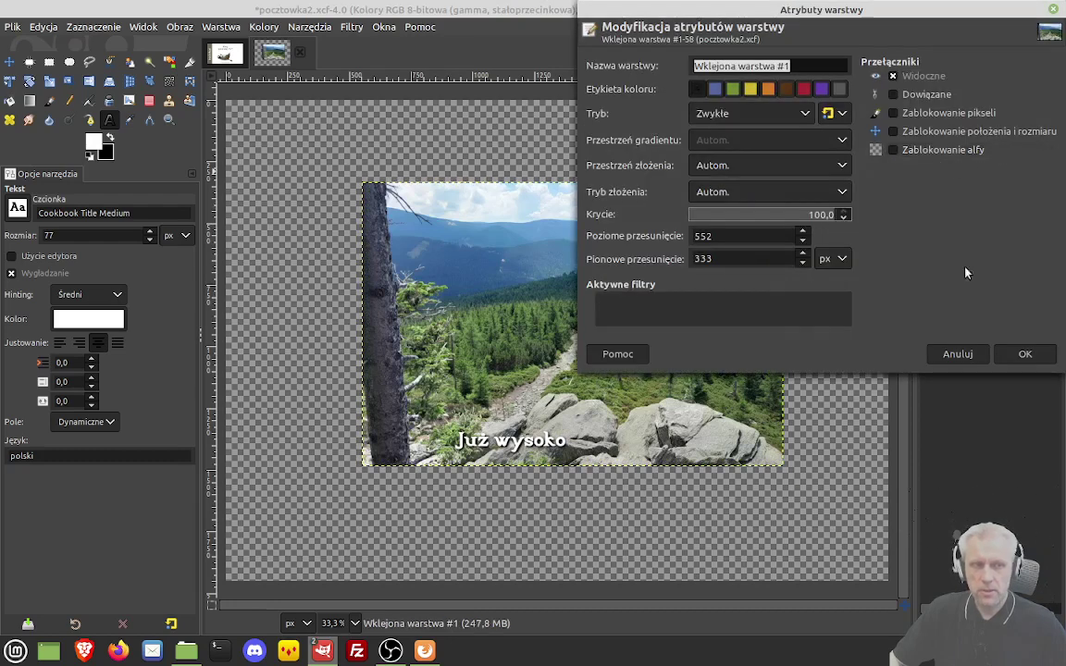
left_click(956, 354)
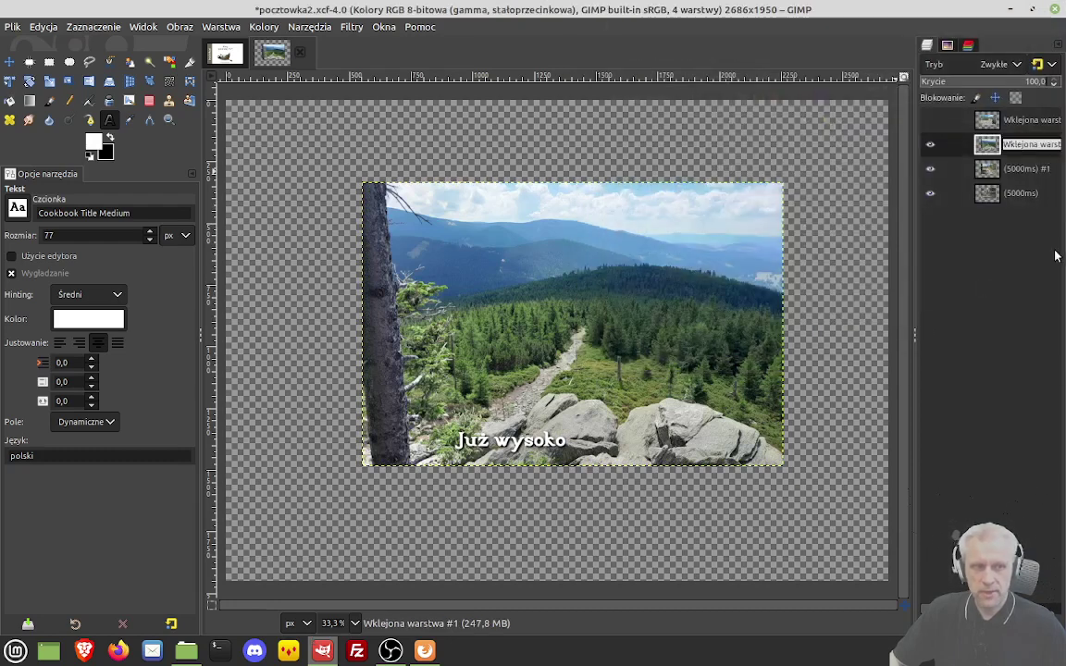
type("(7000")
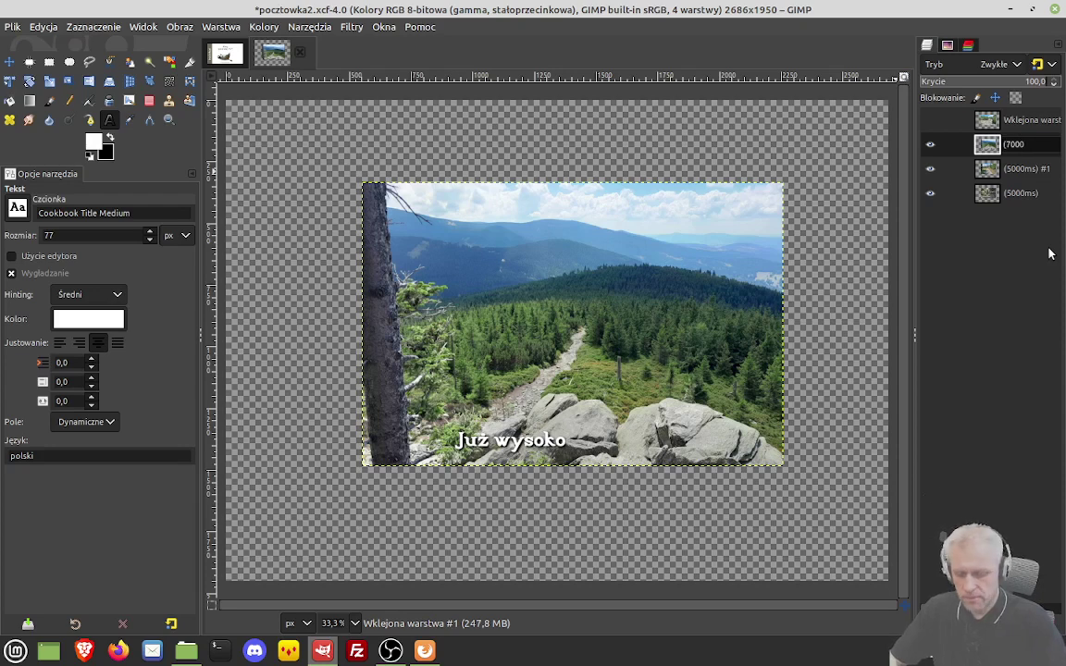
type("ms)")
key("Return")
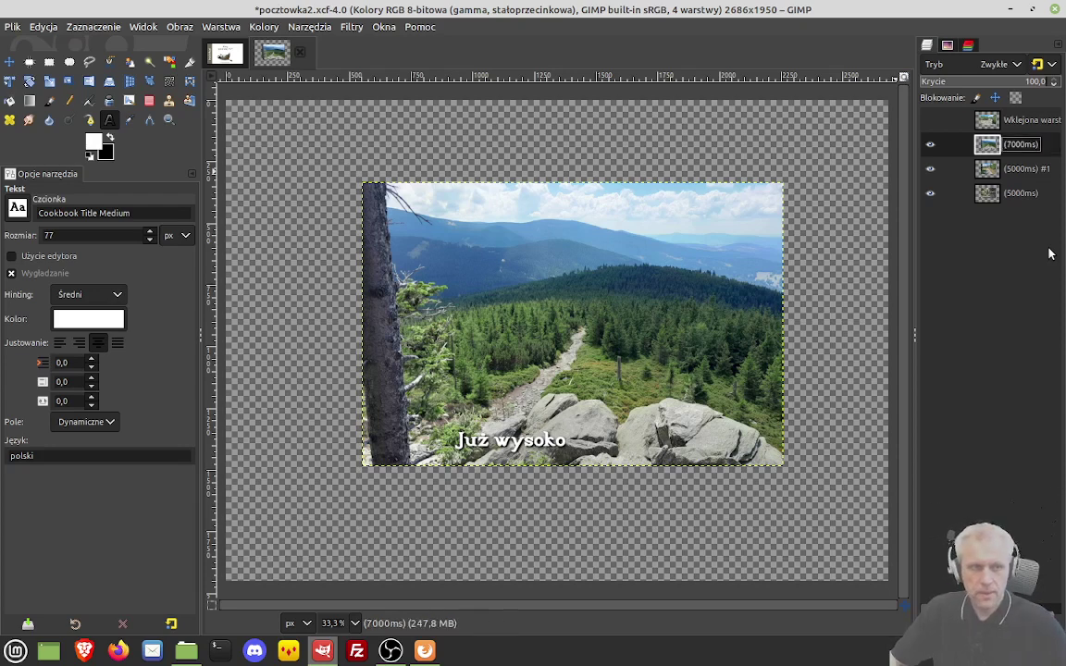
Step: Show the top 'W kosówce' layer and rename it (3000ms)
left_click(931, 121)
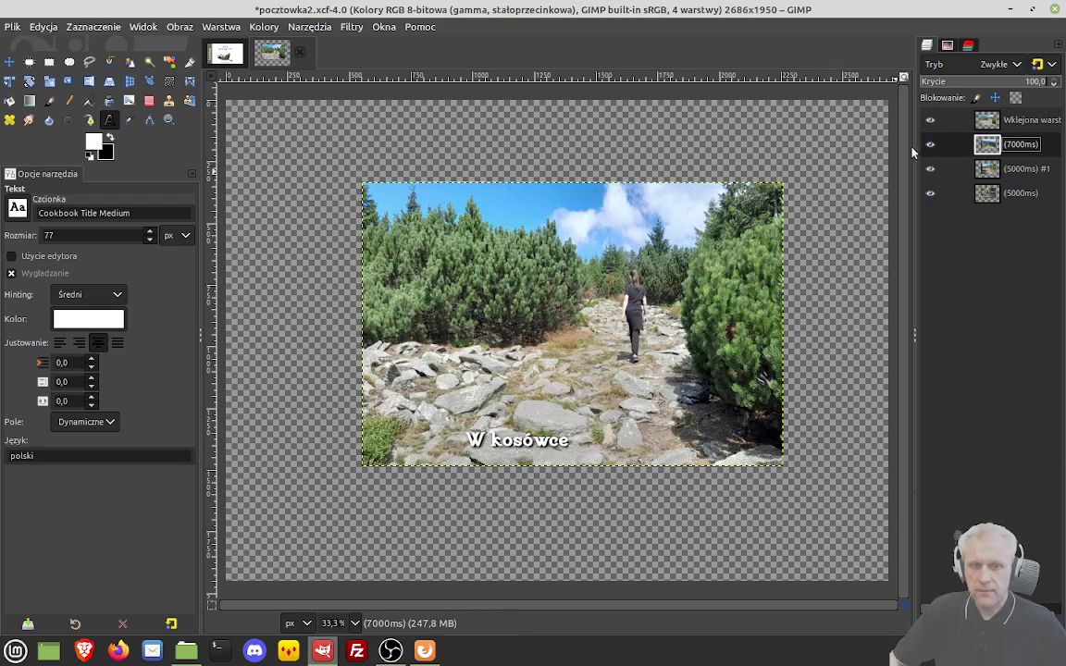
double_click(1008, 122)
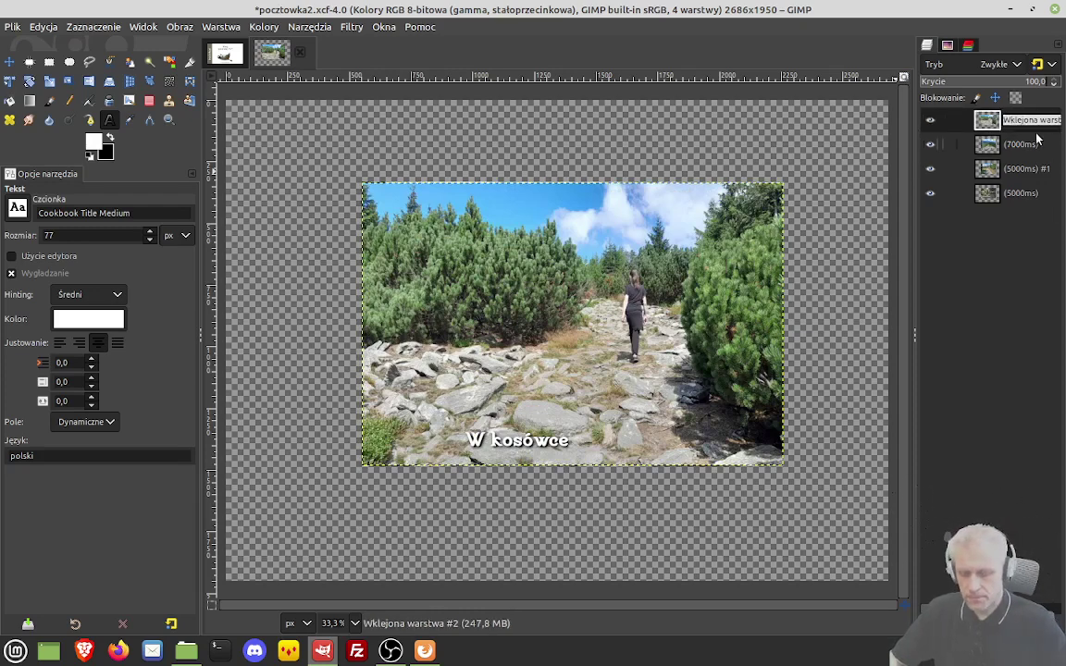
key("BackSpace")
type("(3000ms")
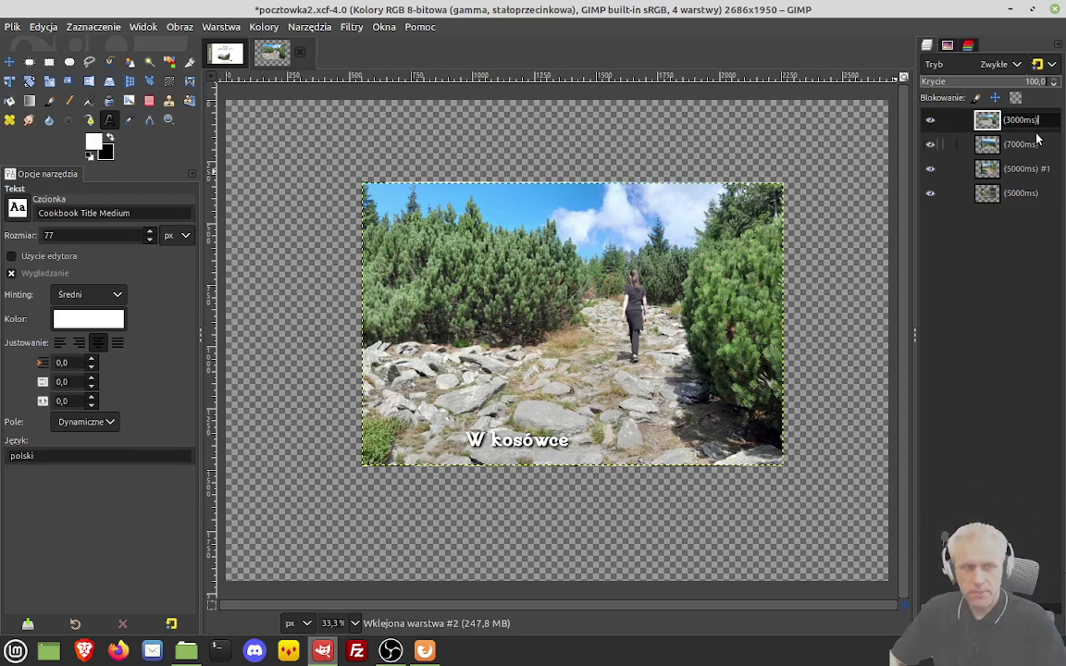
key("Return")
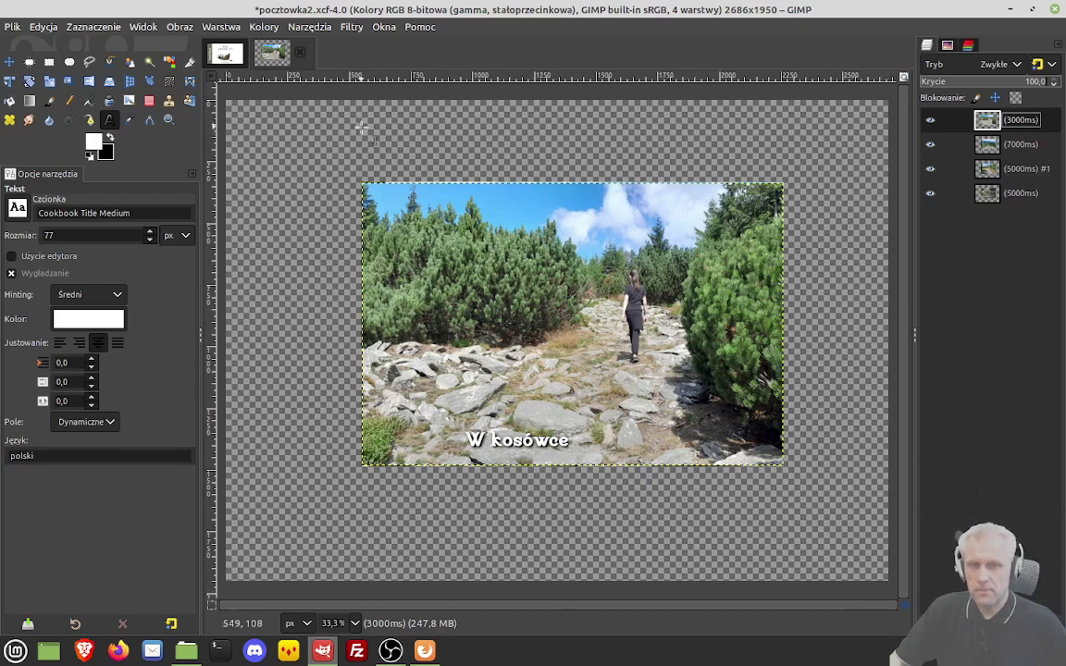
Step: Fit the canvas to the layers, then export the image as historyjka1.webp
left_click(174, 27)
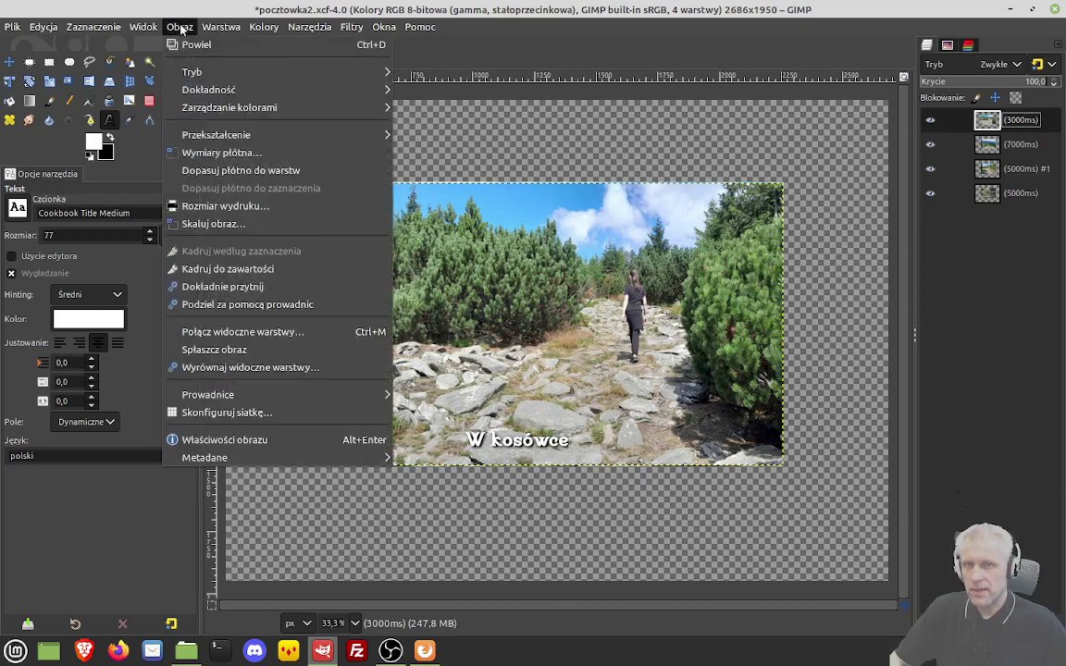
left_click(268, 171)
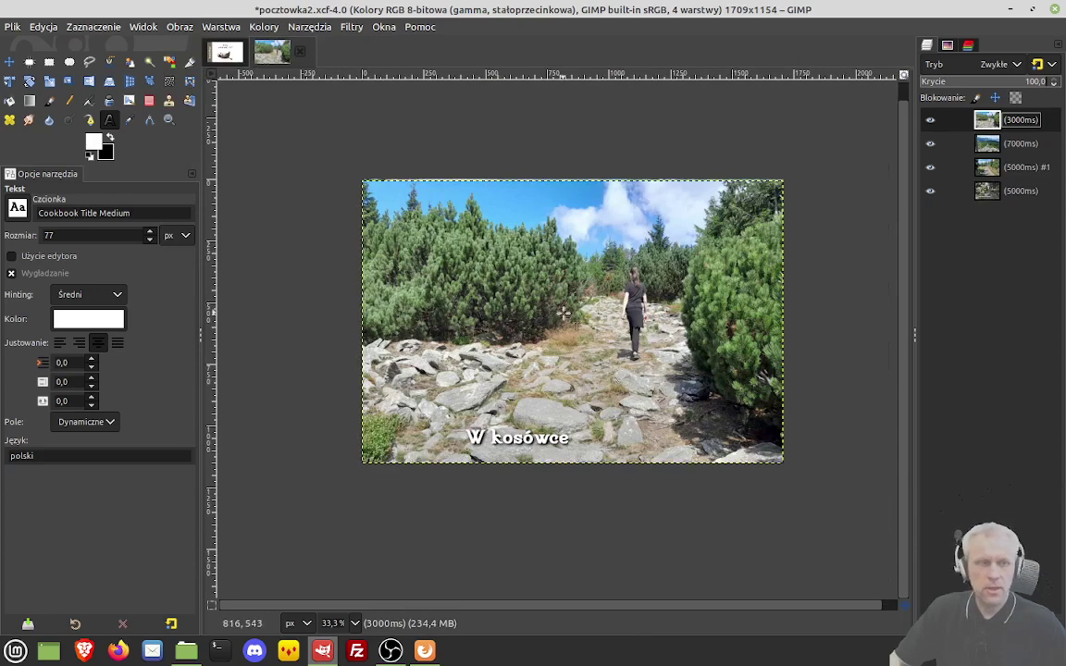
left_click(12, 28)
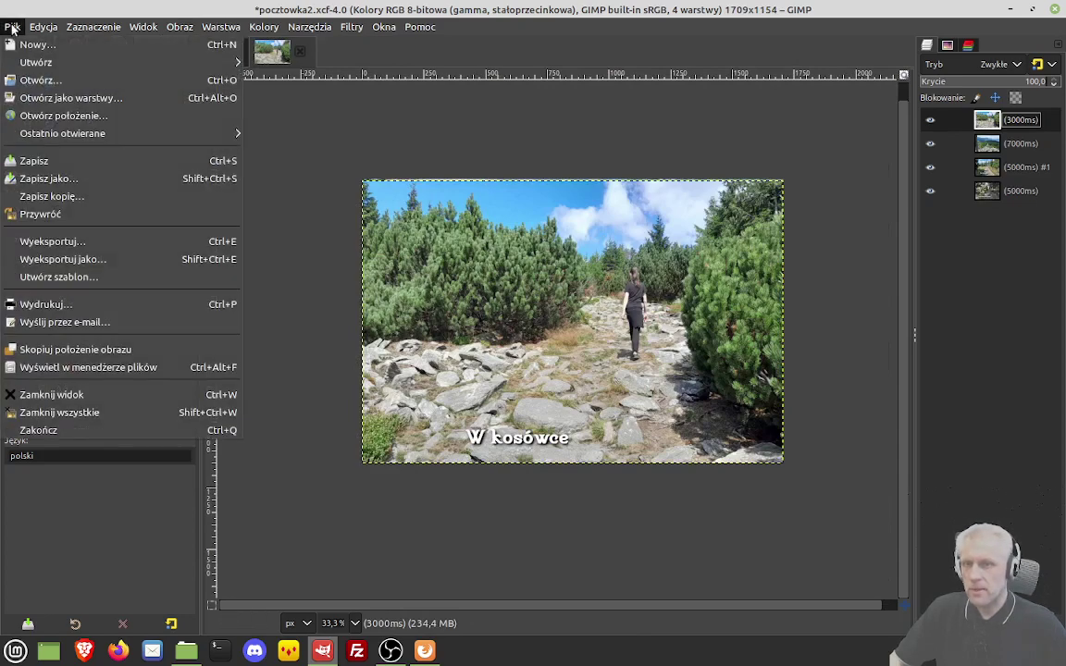
left_click(95, 237)
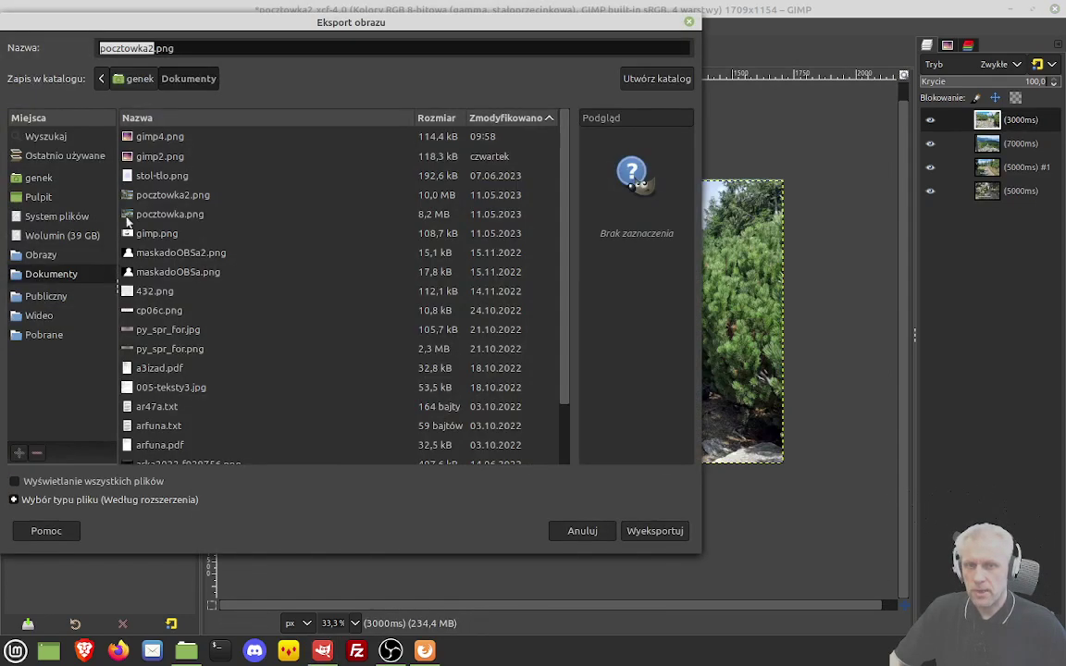
left_click(165, 48)
left_click_drag(174, 48, 88, 51)
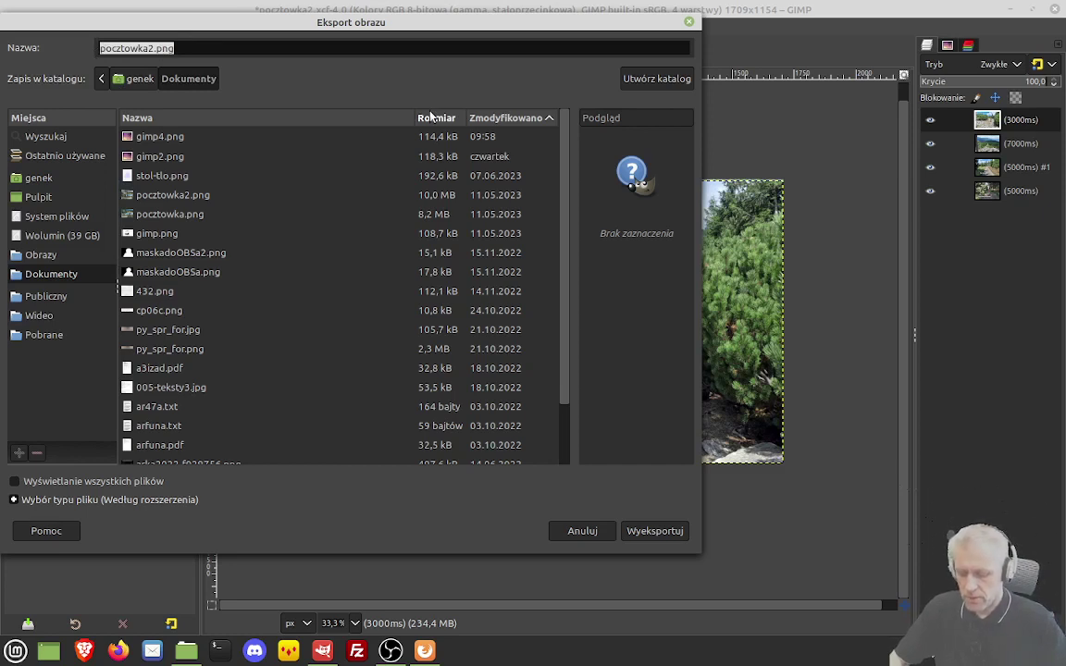
type("his")
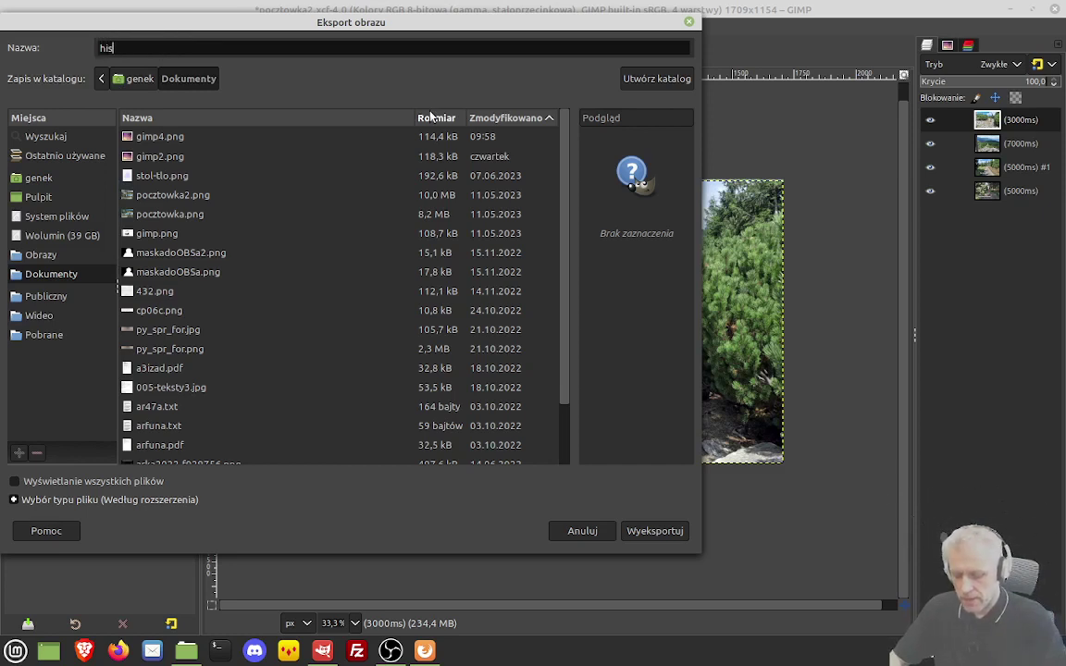
type("toryjka1.webp")
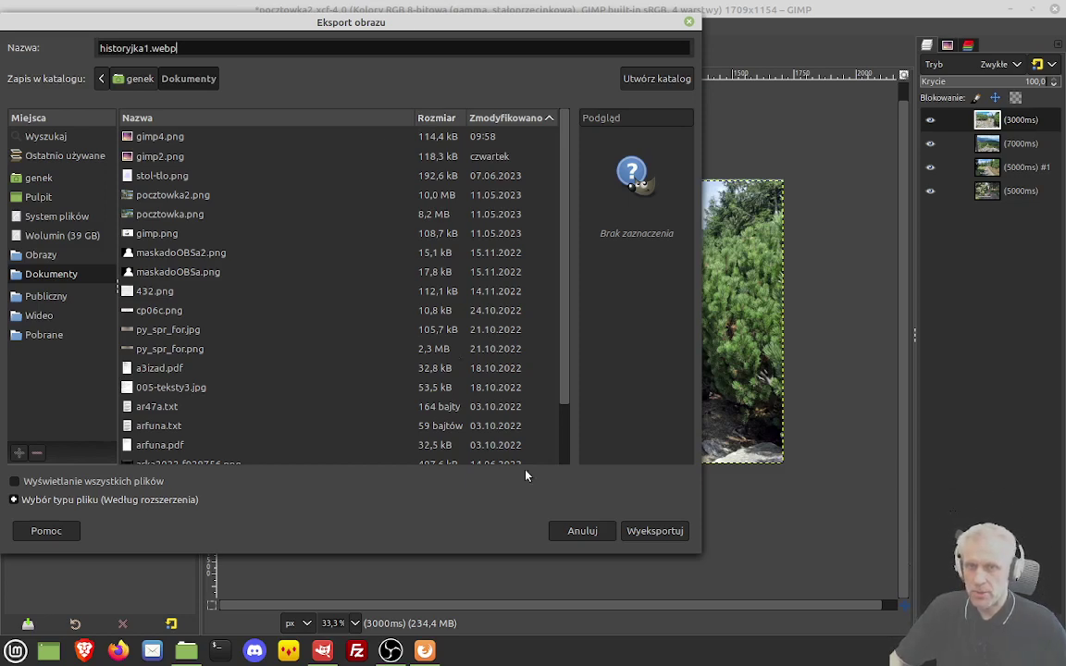
left_click(647, 531)
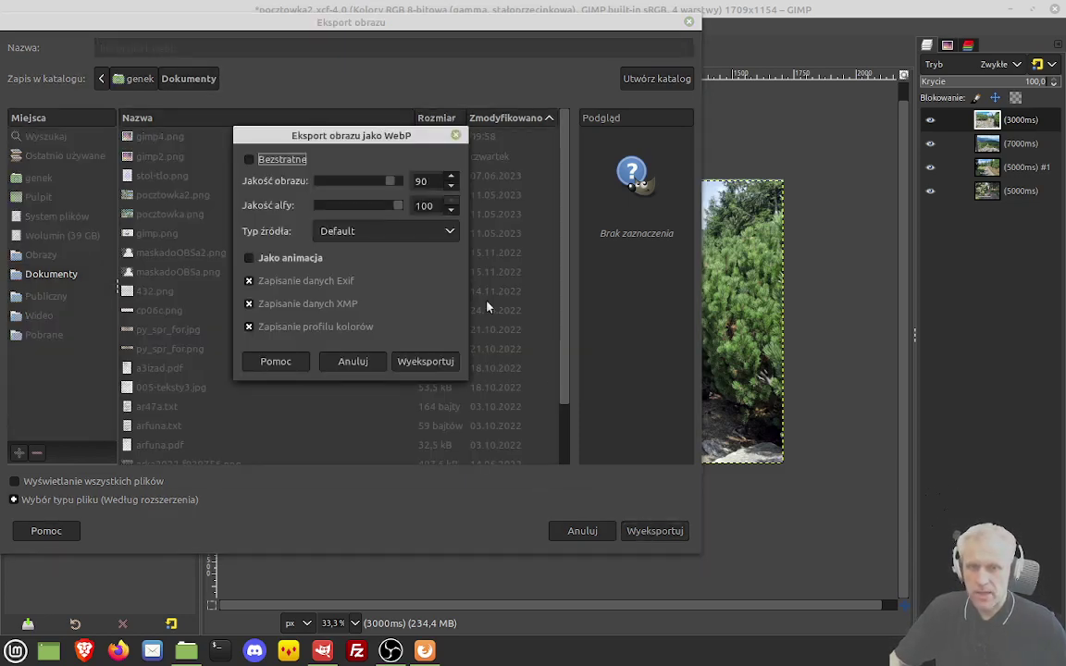
Step: Save historyjka1.webp as an endlessly looping animation
left_click(248, 258)
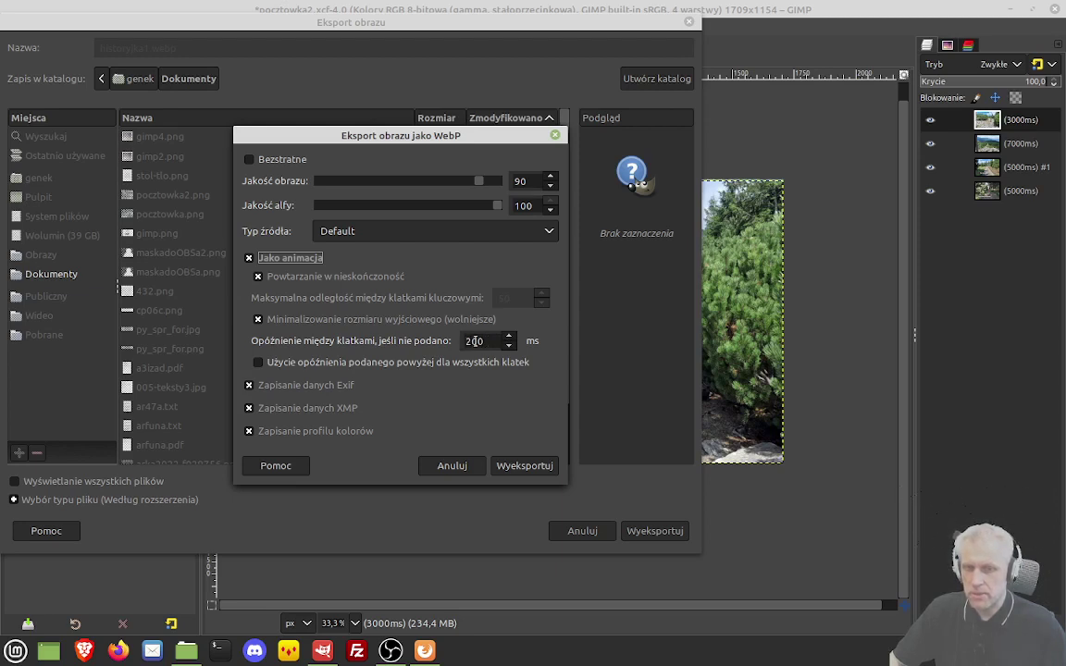
left_click(259, 278)
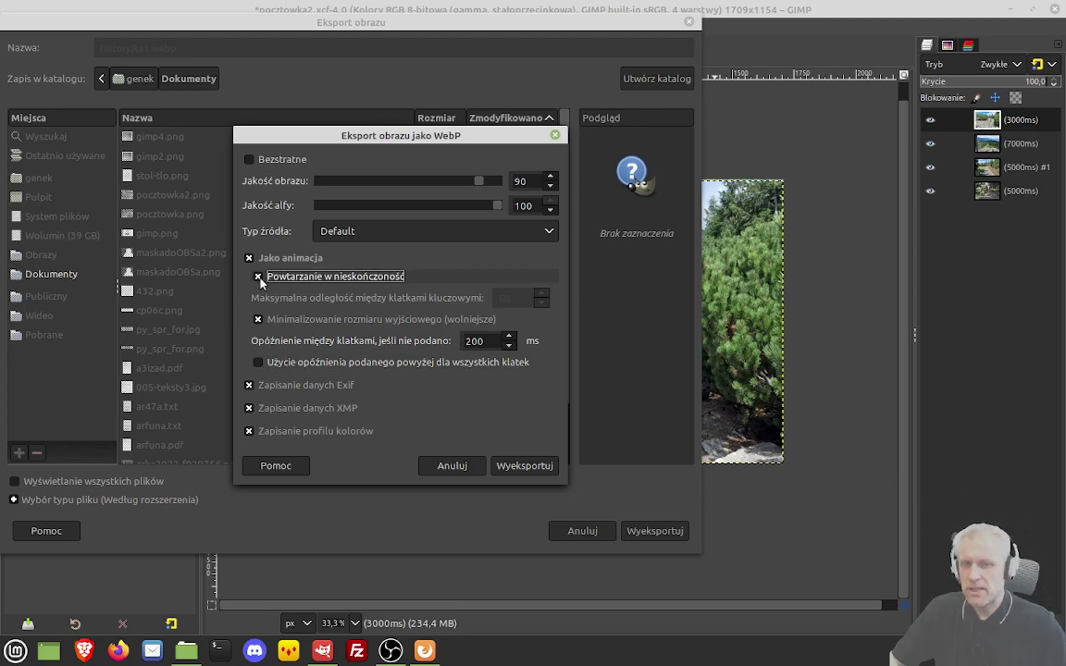
left_click(514, 462)
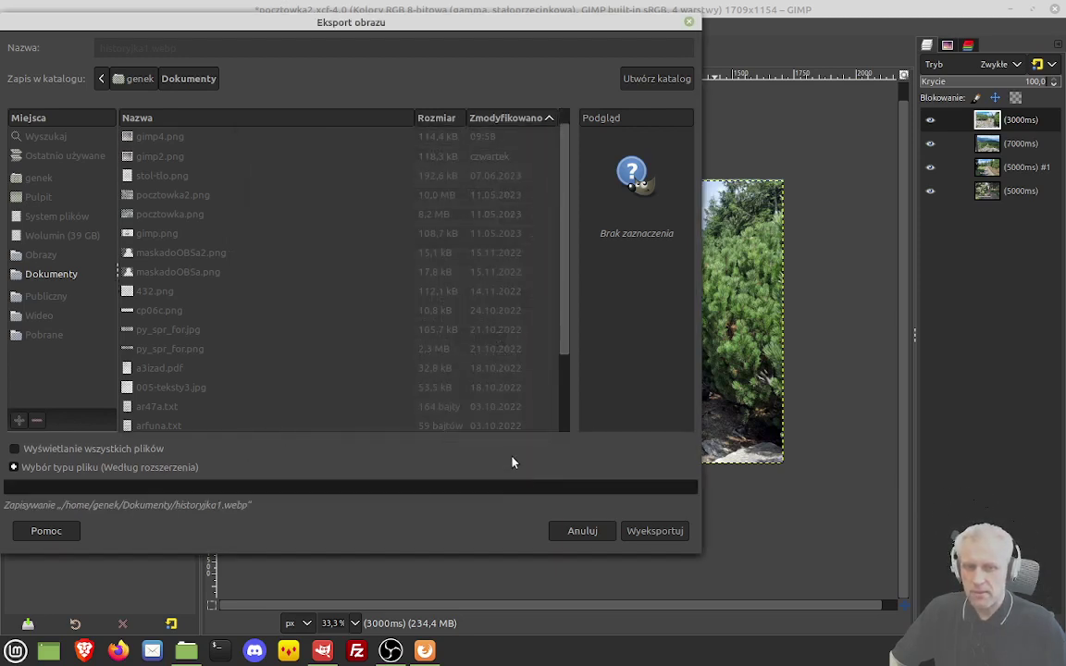
Step: Open historyjka1.webp from the Dokumenty folder to view the slideshow
left_click_drag(344, 23, 457, 32)
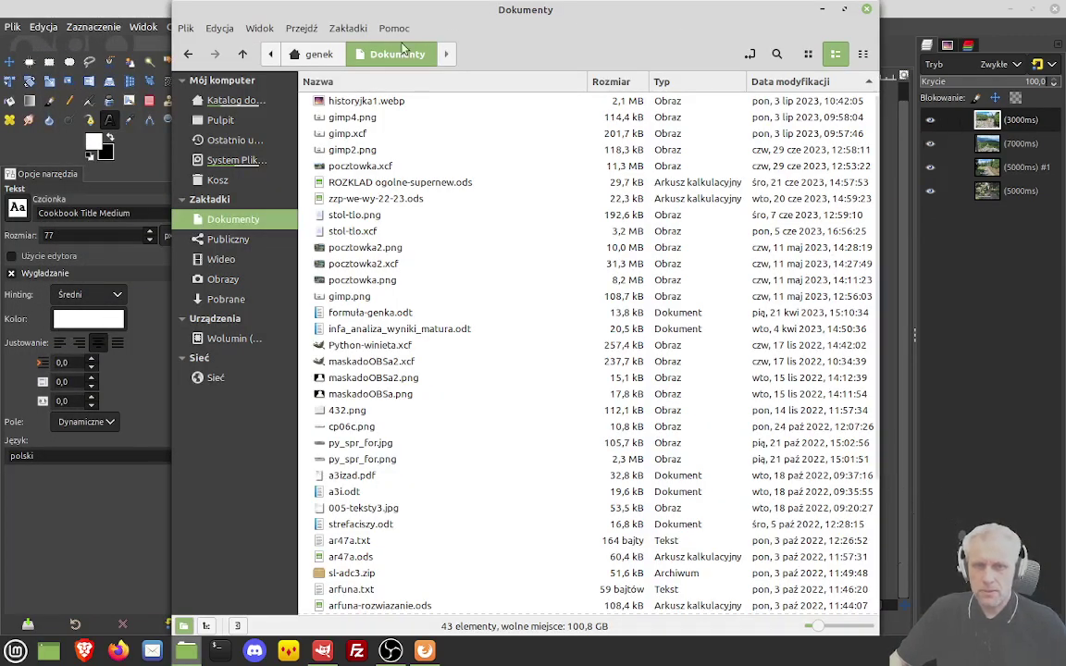
double_click(400, 102)
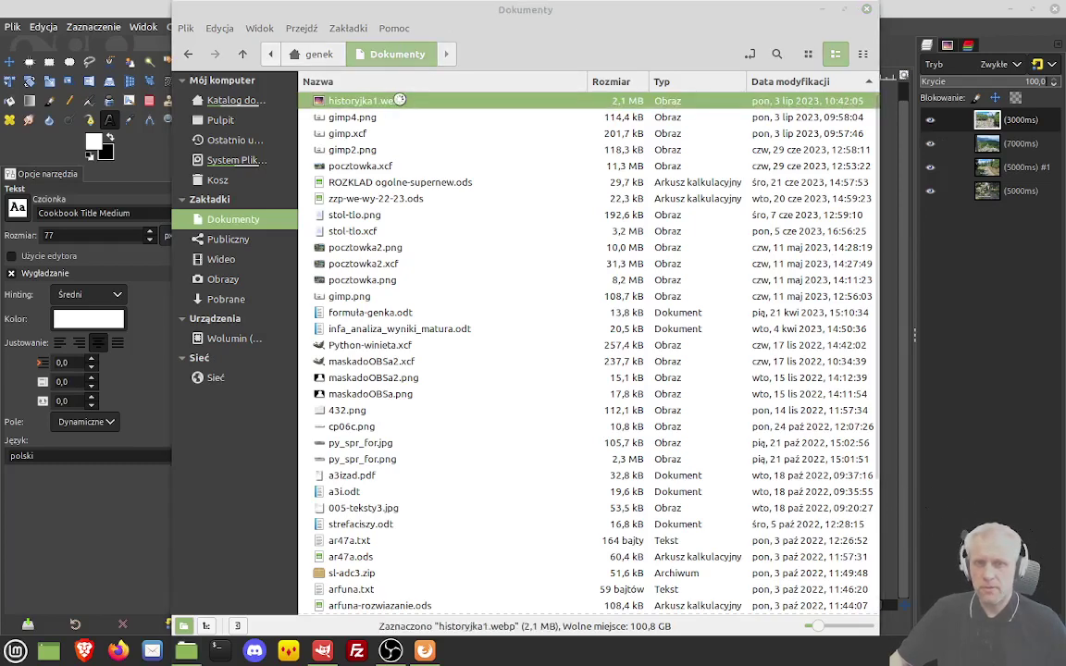